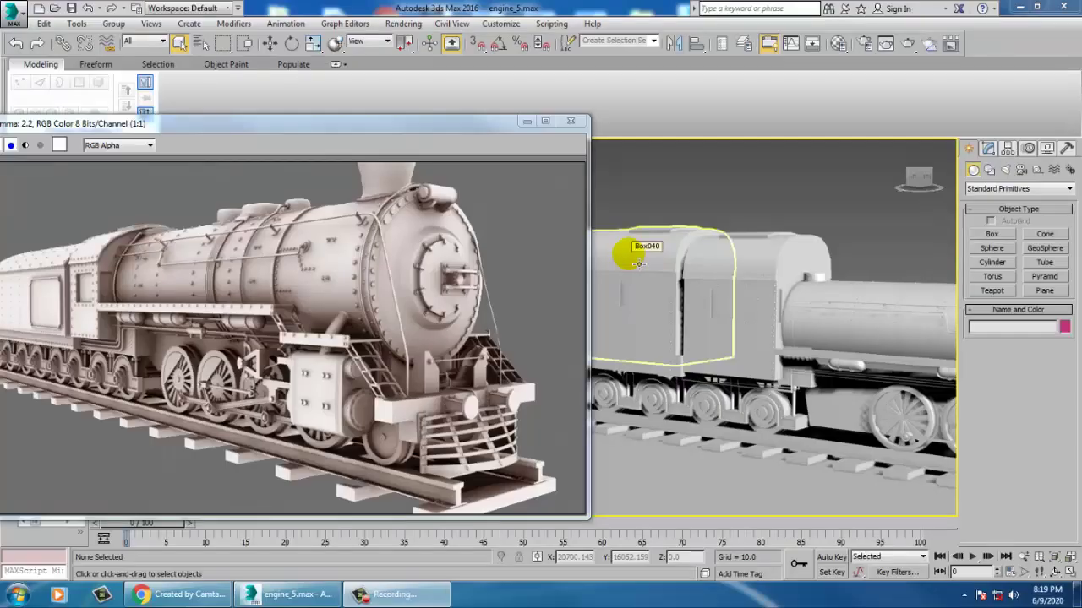
Step: Select the cab body, uncover more of the viewport by shifting the reference render aside, and compare the model with it
click(741, 272)
alt+middle_drag(857, 325, 784, 313)
scroll(787, 314, up, 3)
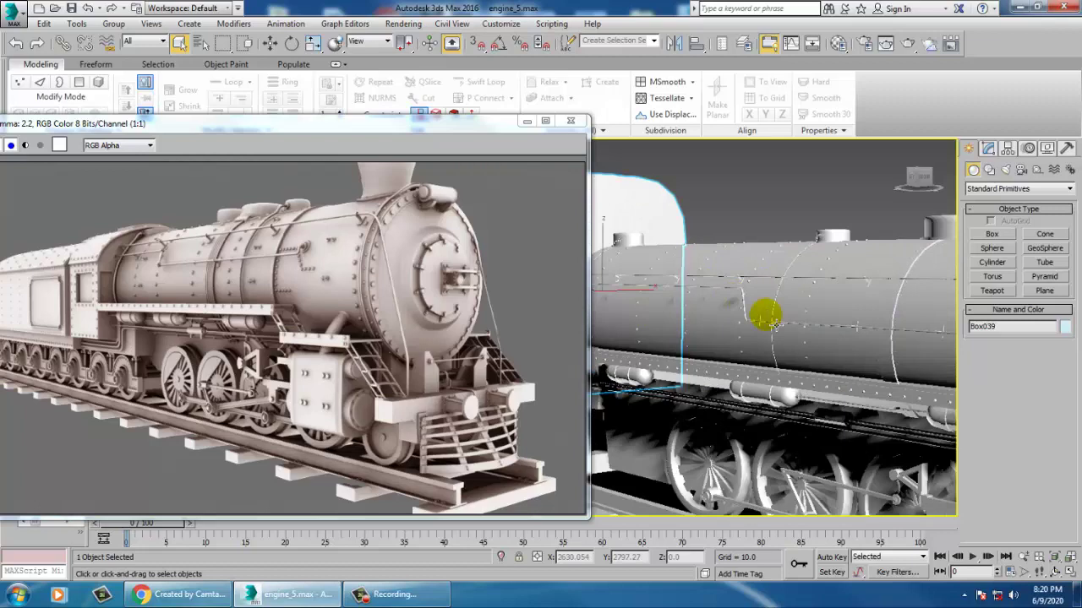
scroll(800, 328, down, 6)
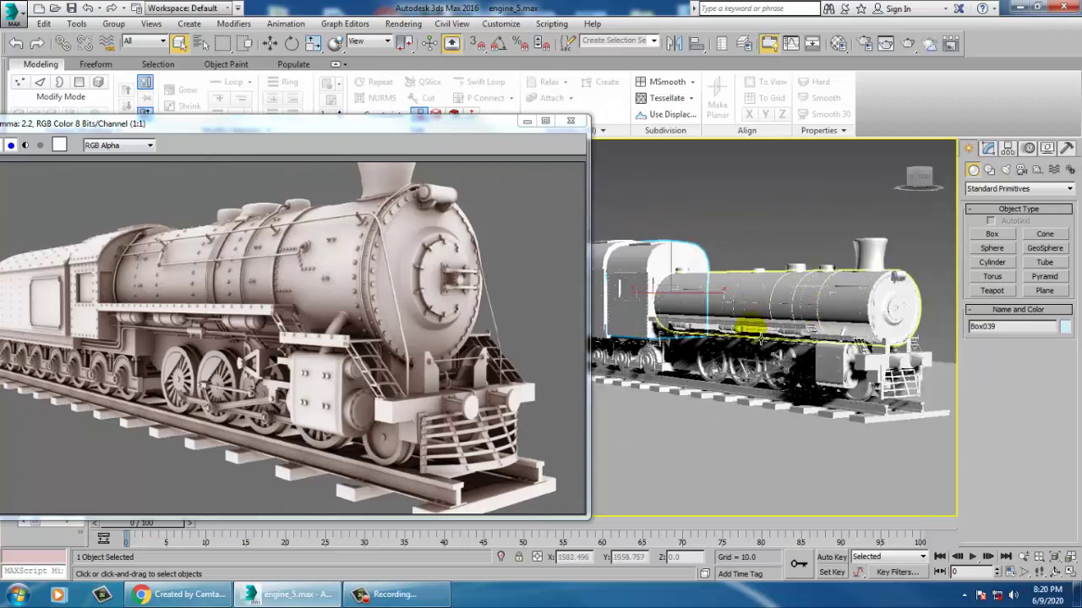
drag(307, 138, 131, 170)
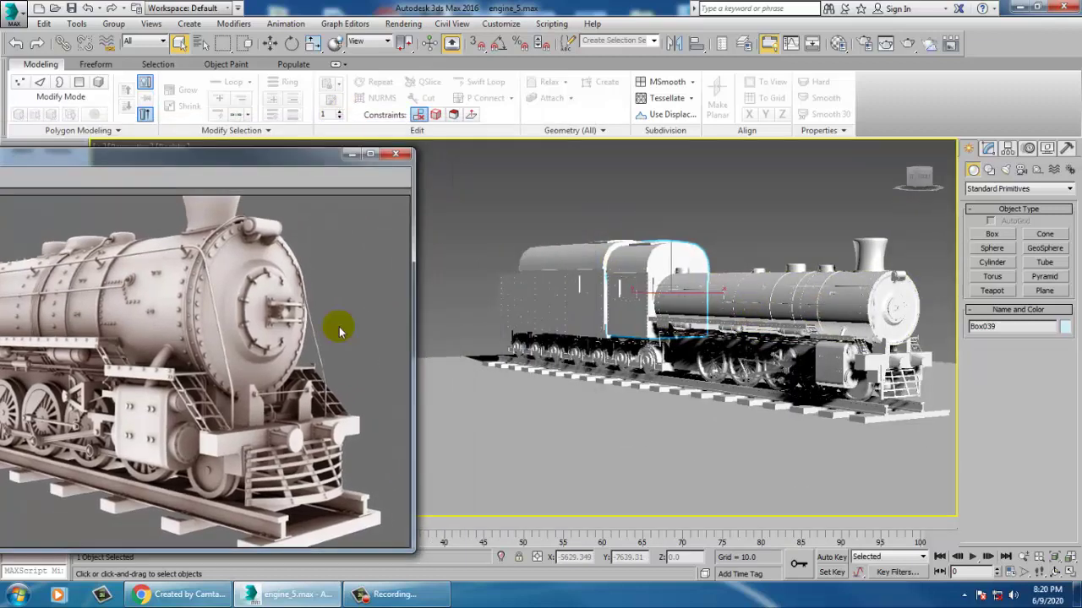
scroll(700, 314, up, 4)
scroll(711, 315, up, 2)
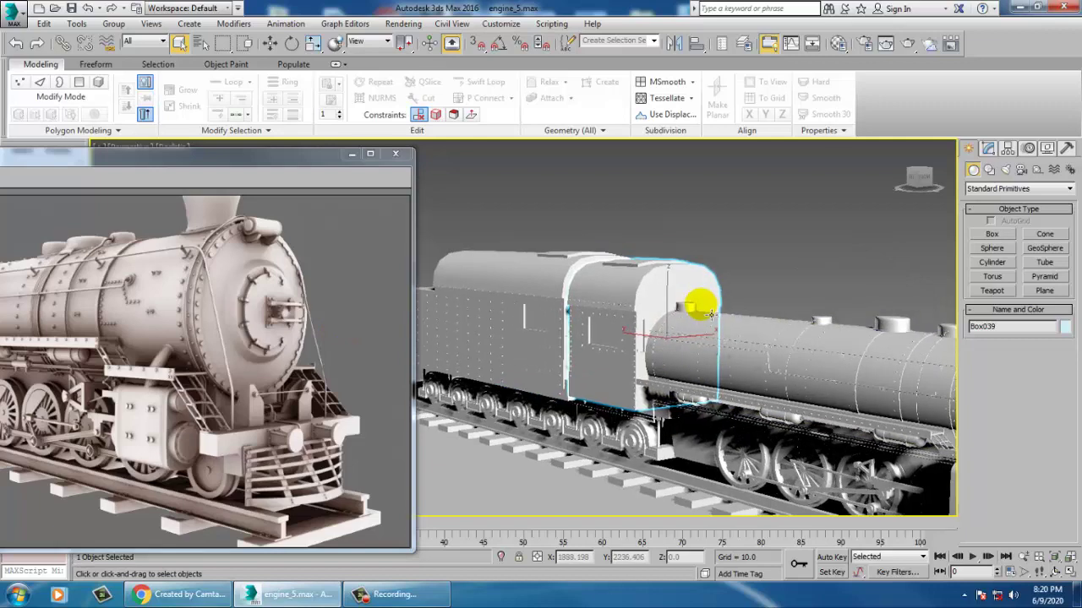
Step: Display edged faces in the perspective view and reposition the reference render beside a close-up of the cab
key(F4)
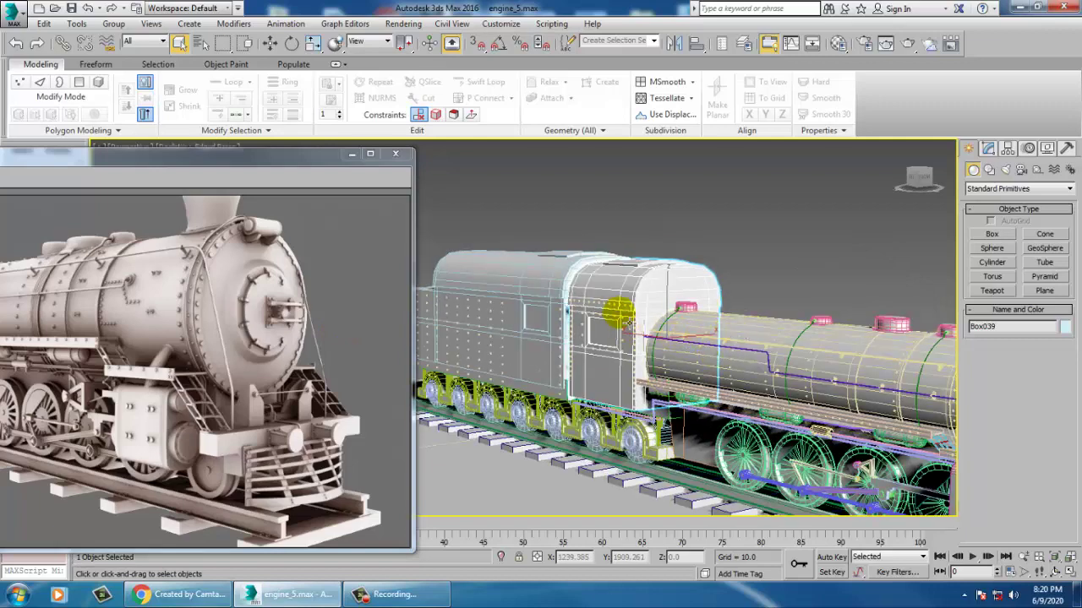
alt+middle_drag(628, 324, 873, 308)
alt+middle_drag(774, 302, 781, 326)
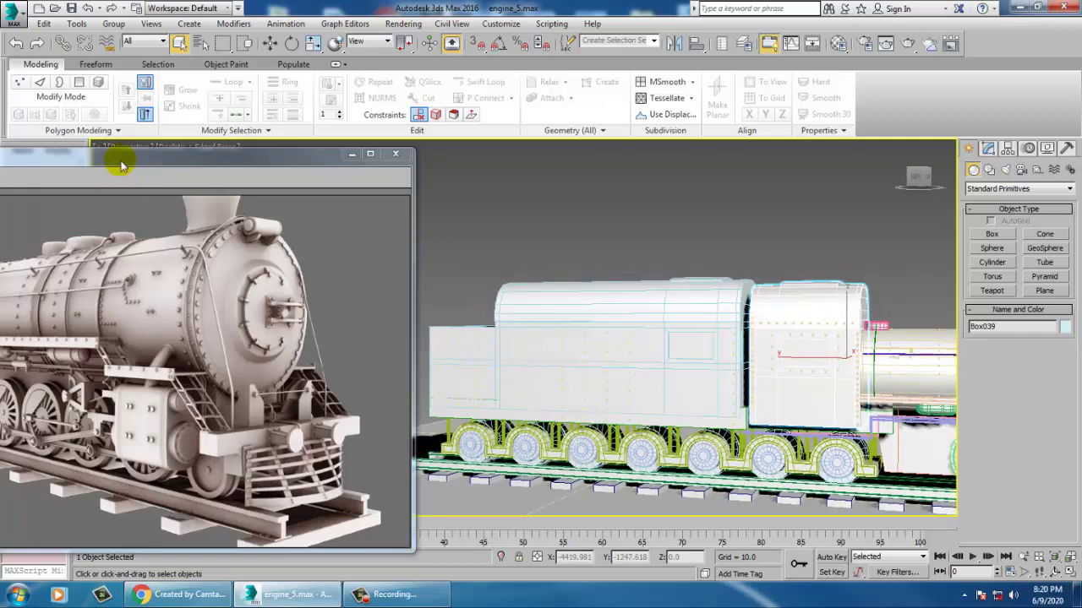
drag(125, 159, 258, 162)
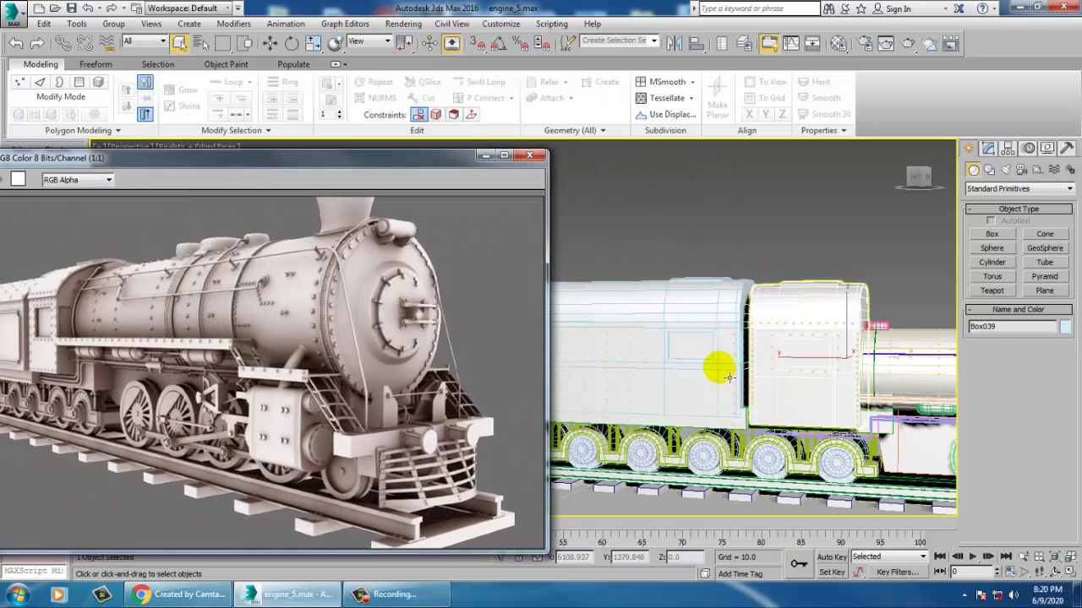
scroll(782, 357, up, 5)
middle_drag(874, 303, 762, 337)
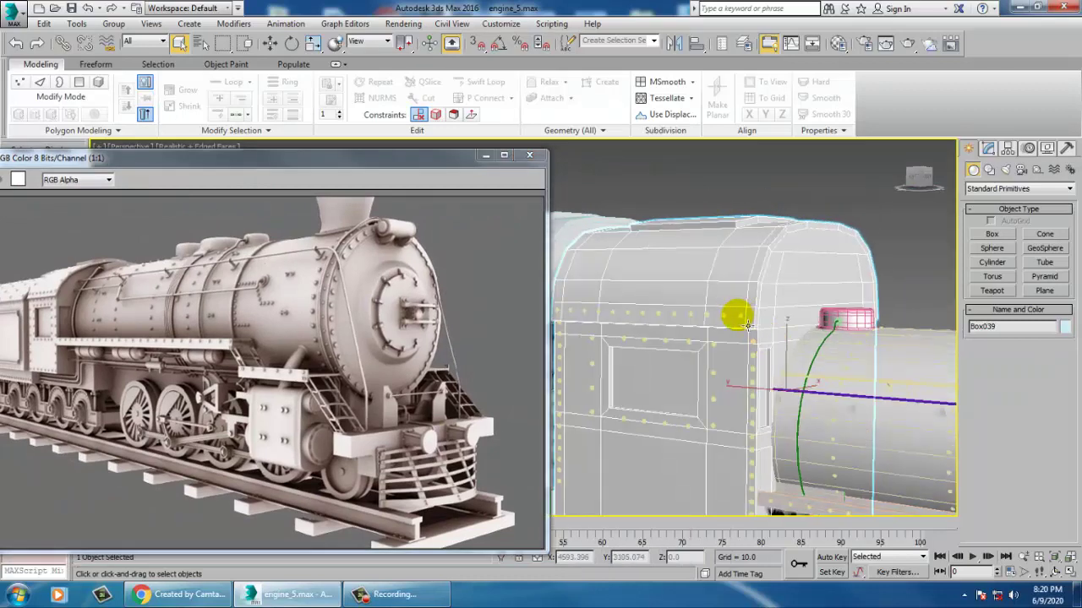
Step: Select the front rivet in the row below the cab roof and examine its placement in the front view
click(740, 317)
key(w)
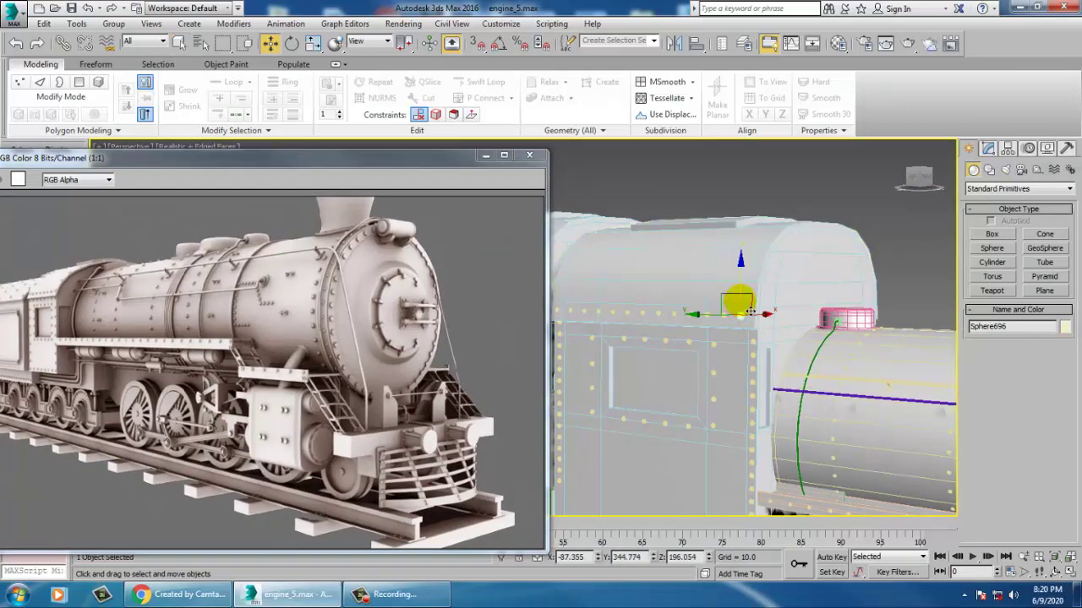
key(alt+w)
middle_drag(852, 207, 817, 215)
key(alt+w)
key(z)
middle_drag(723, 367, 913, 457)
scroll(773, 341, down, 3)
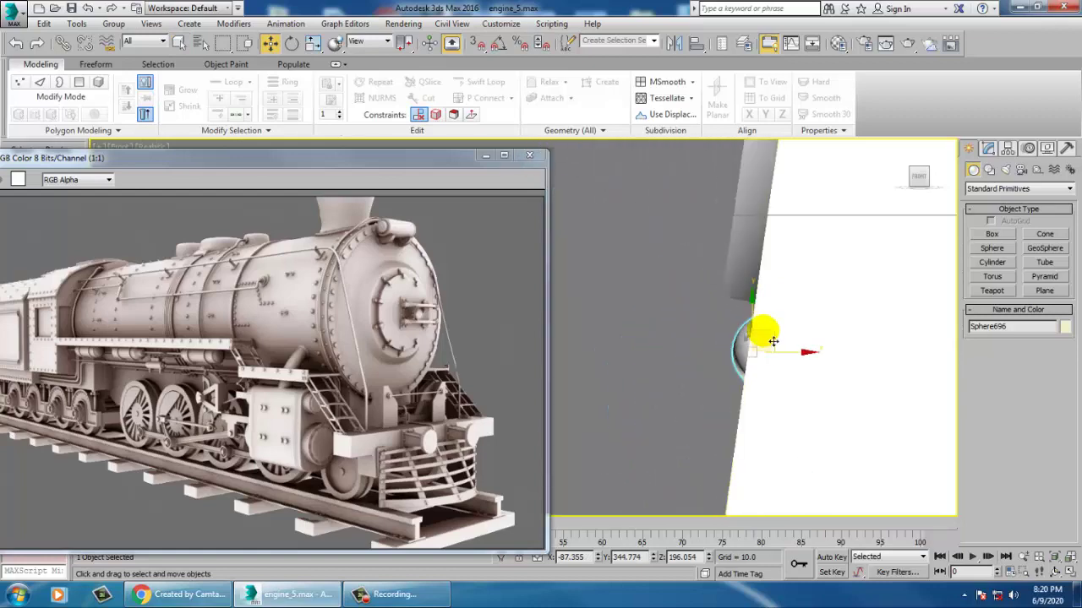
scroll(773, 341, down, 6)
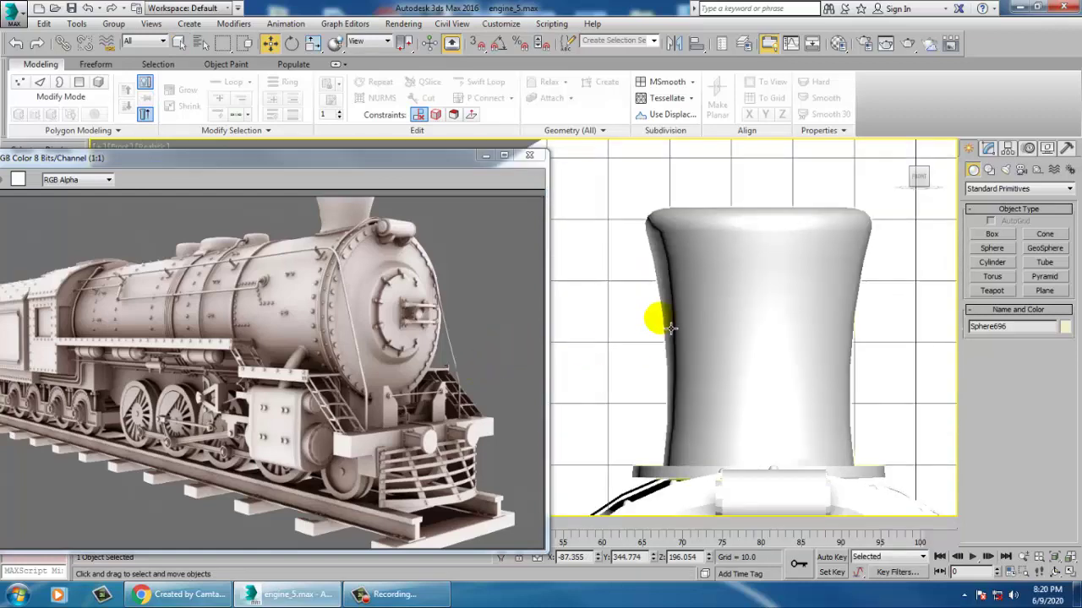
Step: Try to lower the cab body's roof and window-level vertices in the perspective view
key(alt+w)
middle_drag(825, 436, 828, 463)
key(alt+w)
scroll(813, 424, down, 5)
click(714, 405)
alt+middle_drag(714, 405, 739, 379)
key(1)
drag(650, 318, 759, 359)
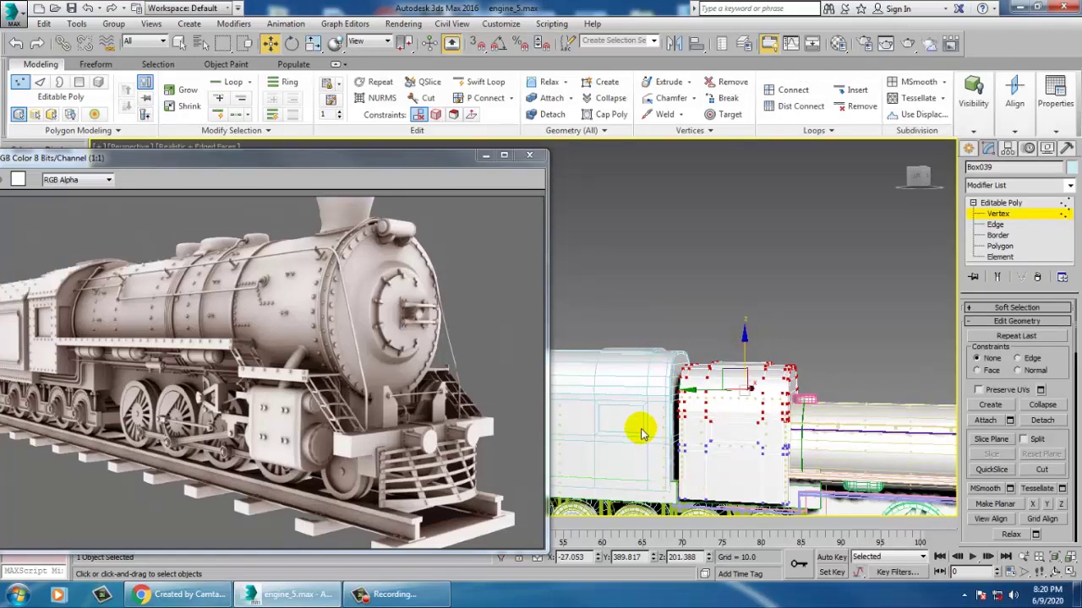
key(F3)
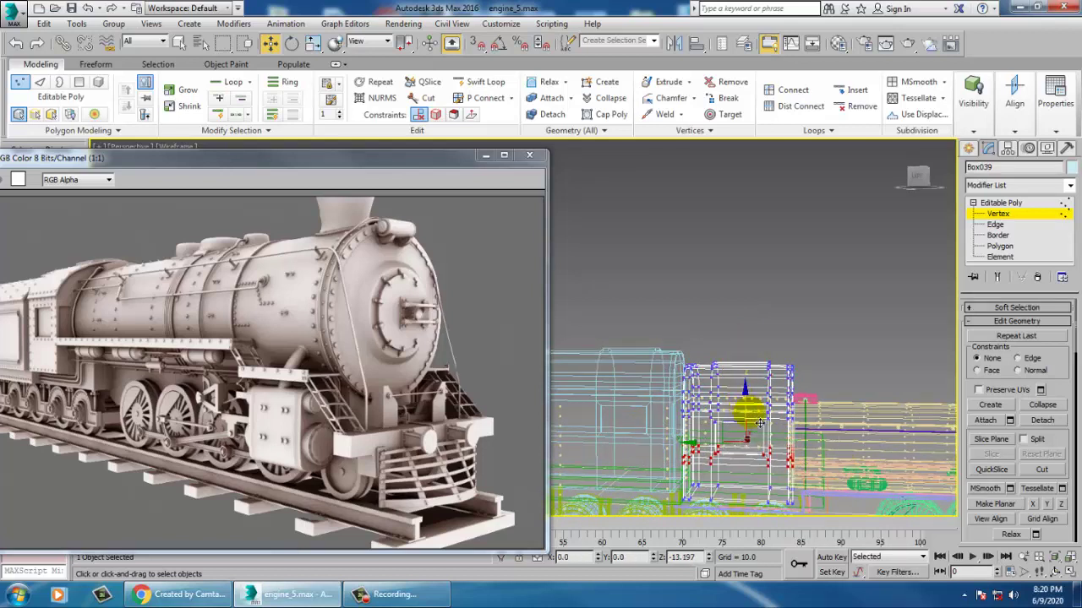
drag(759, 422, 759, 424)
key(F3)
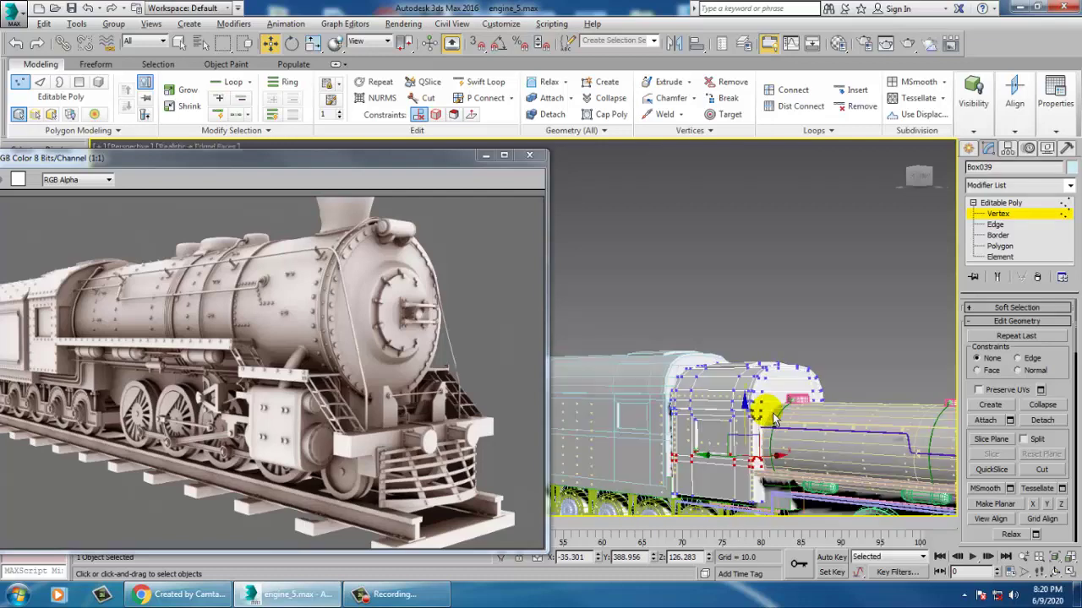
alt+middle_drag(764, 414, 644, 403)
scroll(749, 399, up, 3)
scroll(744, 408, up, 3)
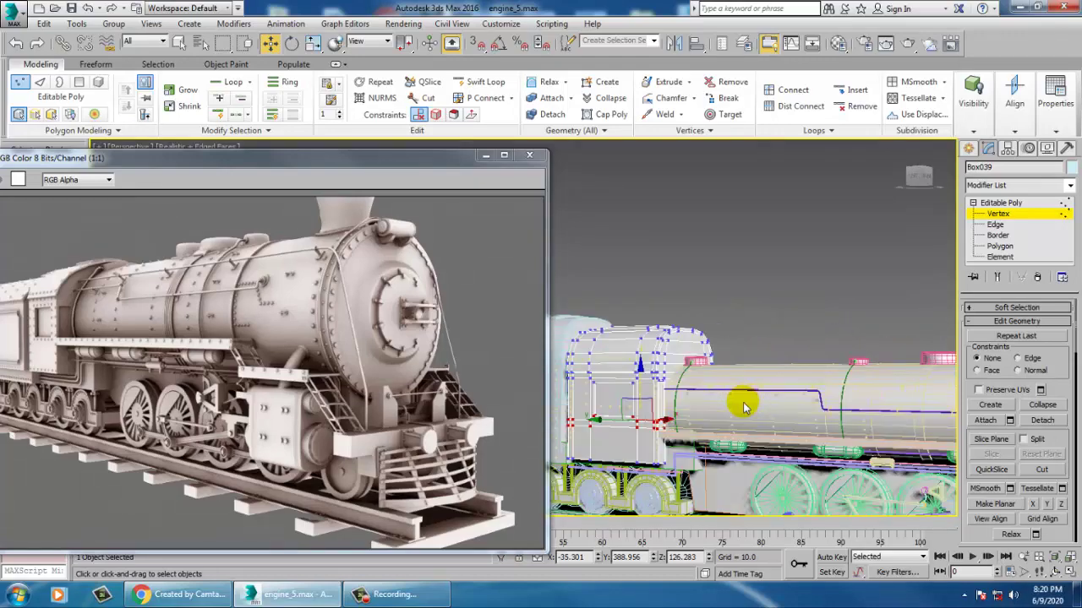
Step: Undo the vertex moves on the cab body and leave vertex editing
key(ctrl+z)
key(ctrl+z)
key(ctrl+z)
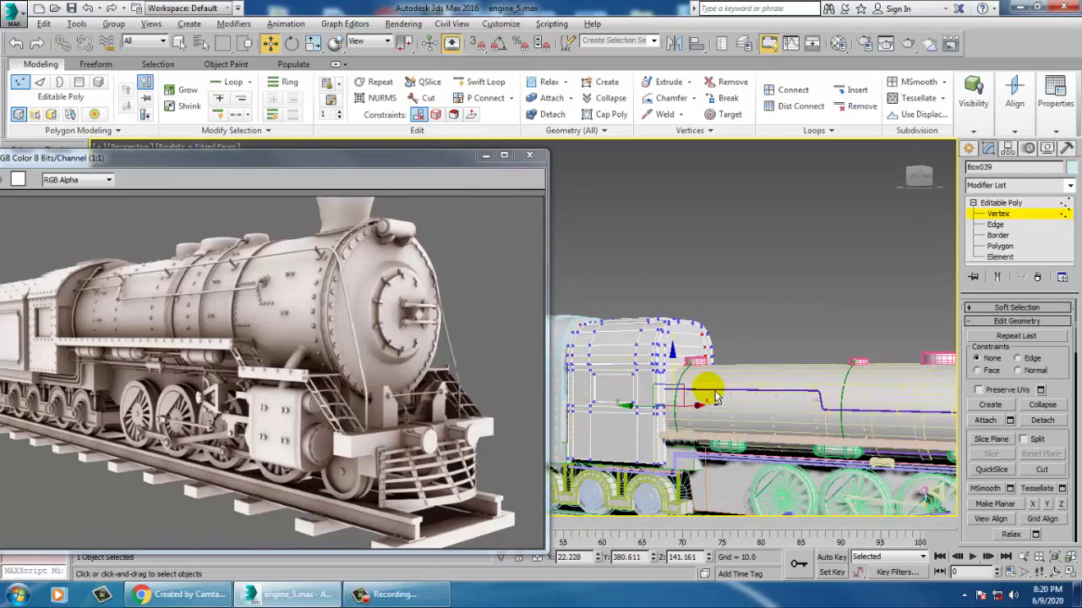
alt+middle_drag(714, 397, 761, 346)
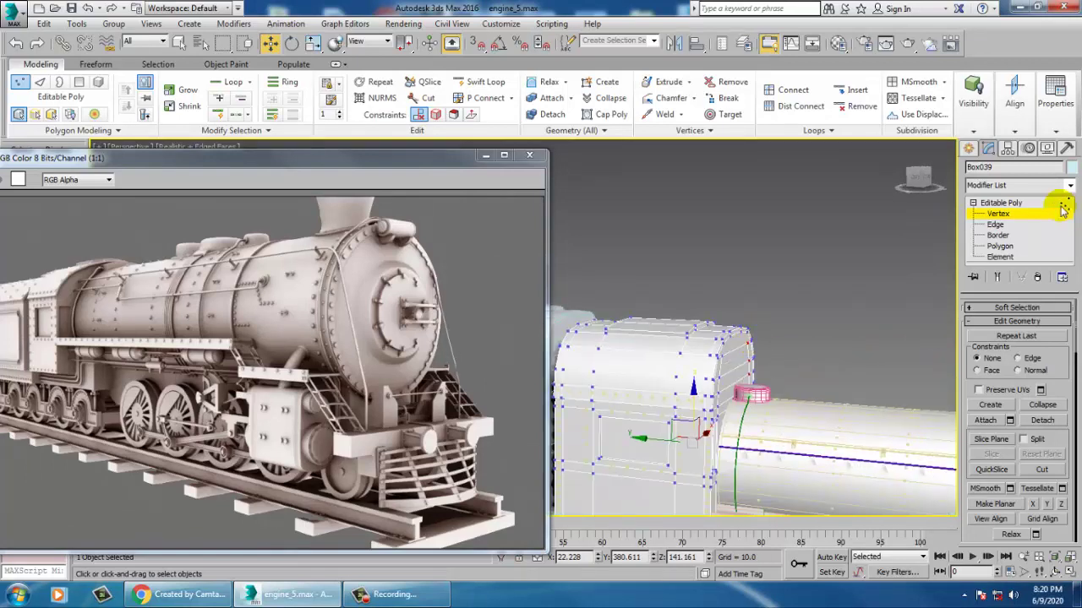
click(998, 213)
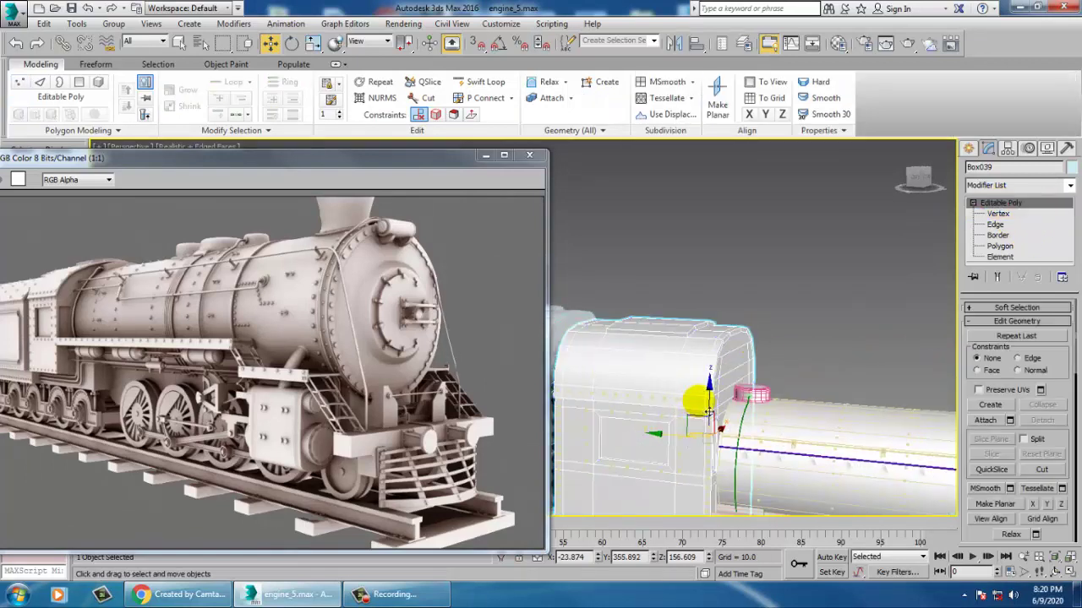
Step: Copy the front rivet below the cab roof about 12 units upward in the wireframe front view
click(701, 402)
key(alt+w)
mouse_move(798, 254)
middle_down()
mouse_move(780, 251)
mouse_move(801, 316)
middle_up()
key(alt+w)
key(F3)
scroll(756, 322, down, 6)
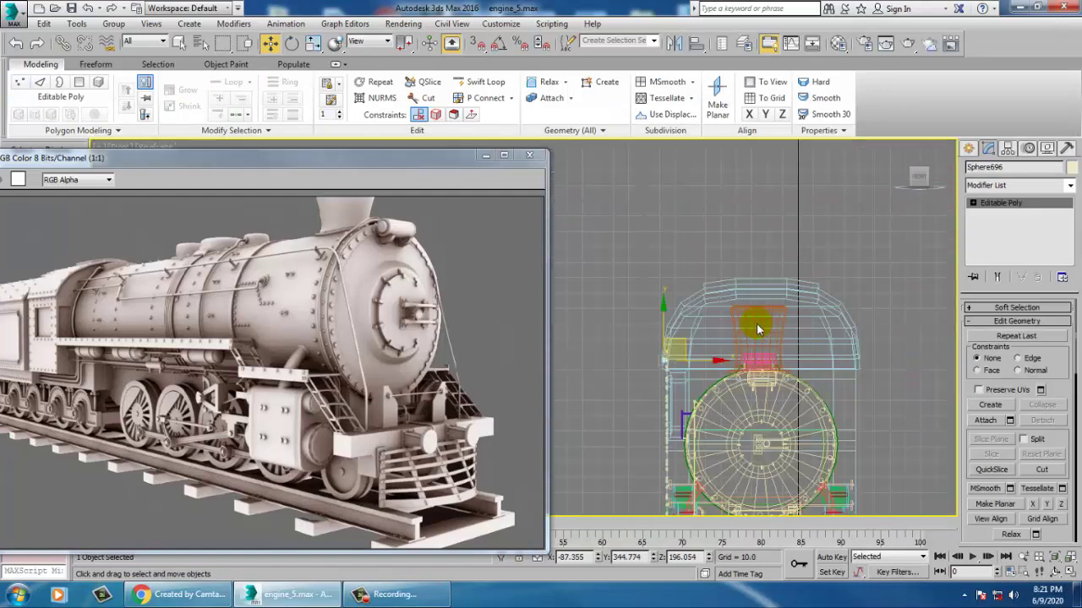
middle_drag(724, 339, 762, 352)
scroll(760, 351, up, 3)
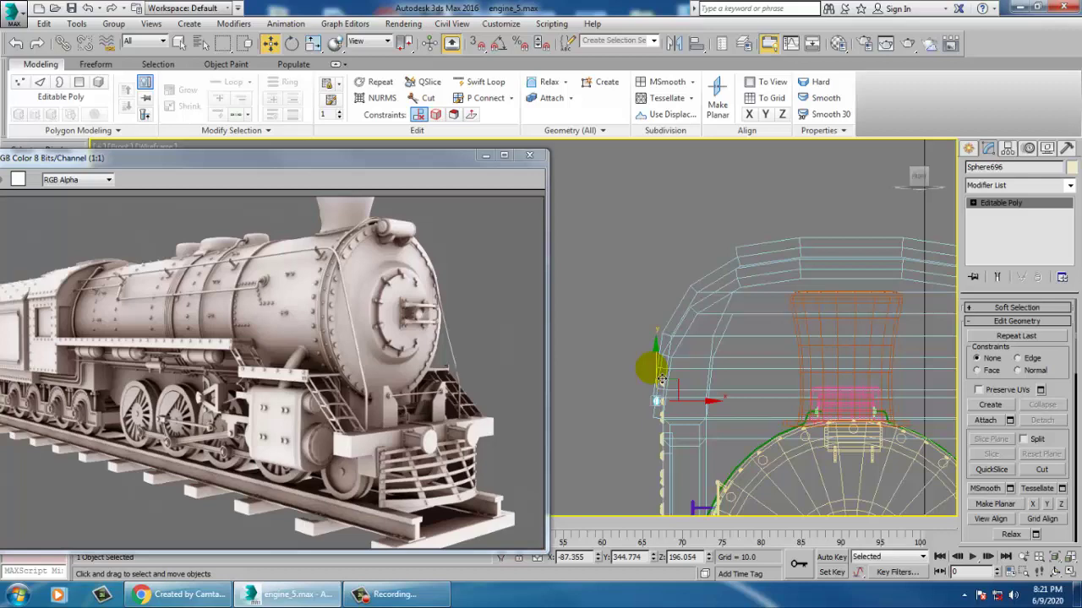
click(667, 365)
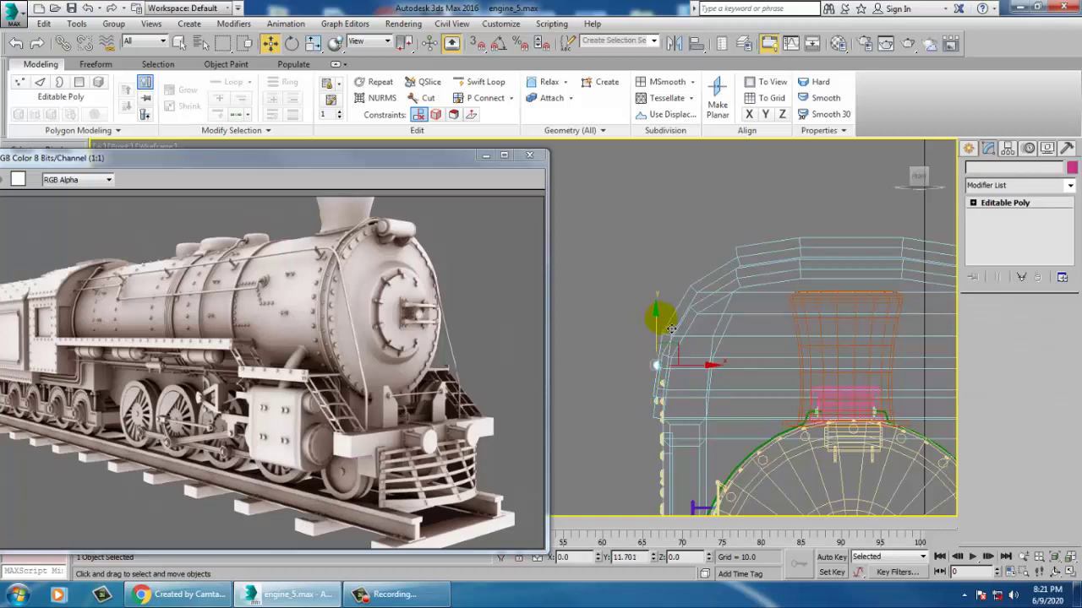
shift+drag(669, 327, 684, 382)
click(550, 358)
Step: Tilt the copied rivet slightly and move it about 1.1 units inward onto the roof's side surface
scroll(668, 361, up, 3)
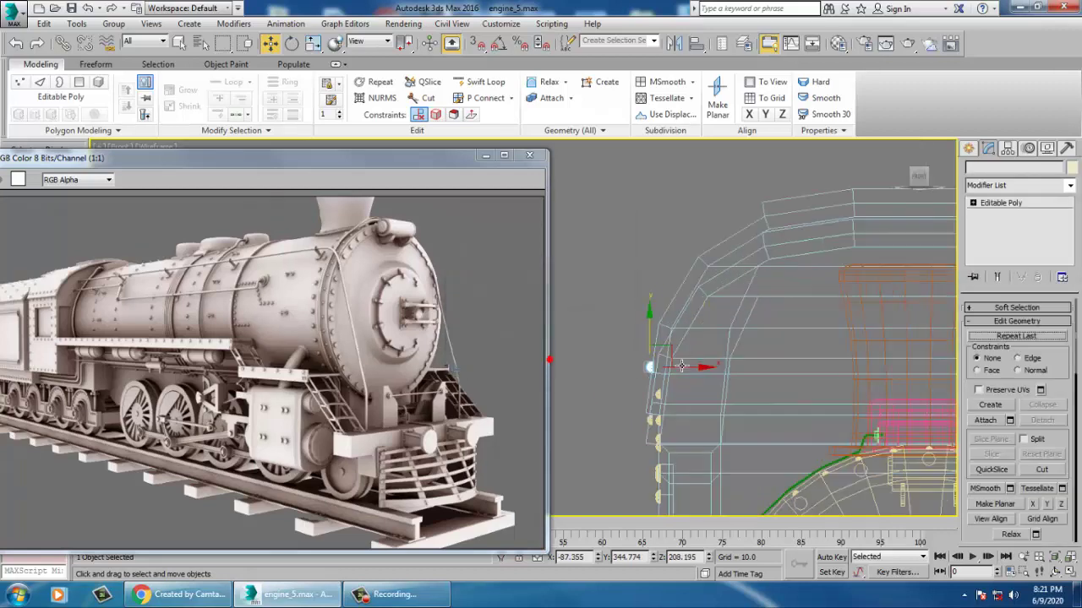
key(e)
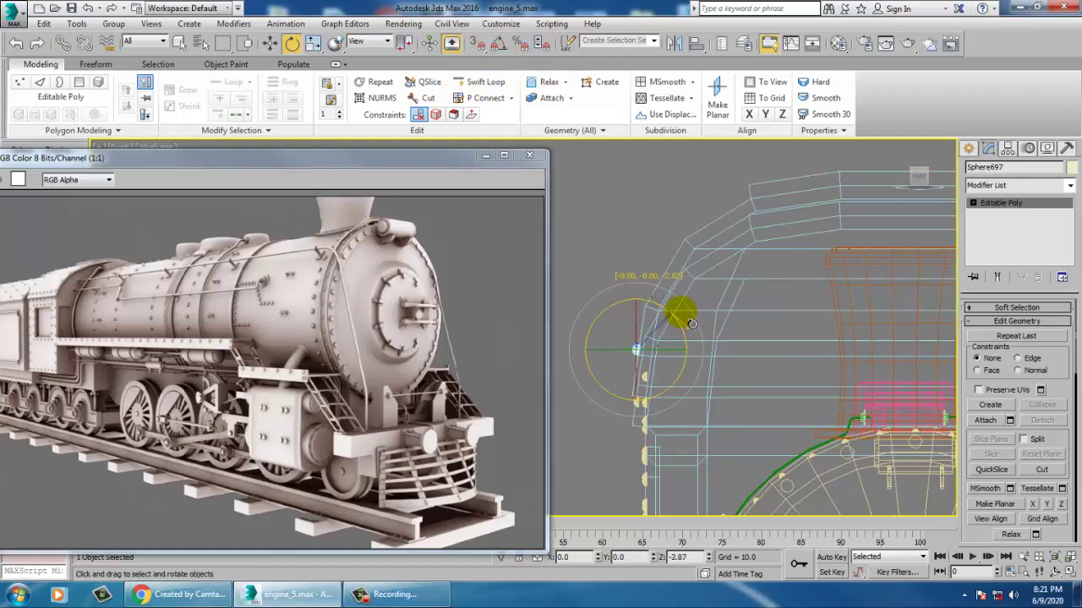
key(w)
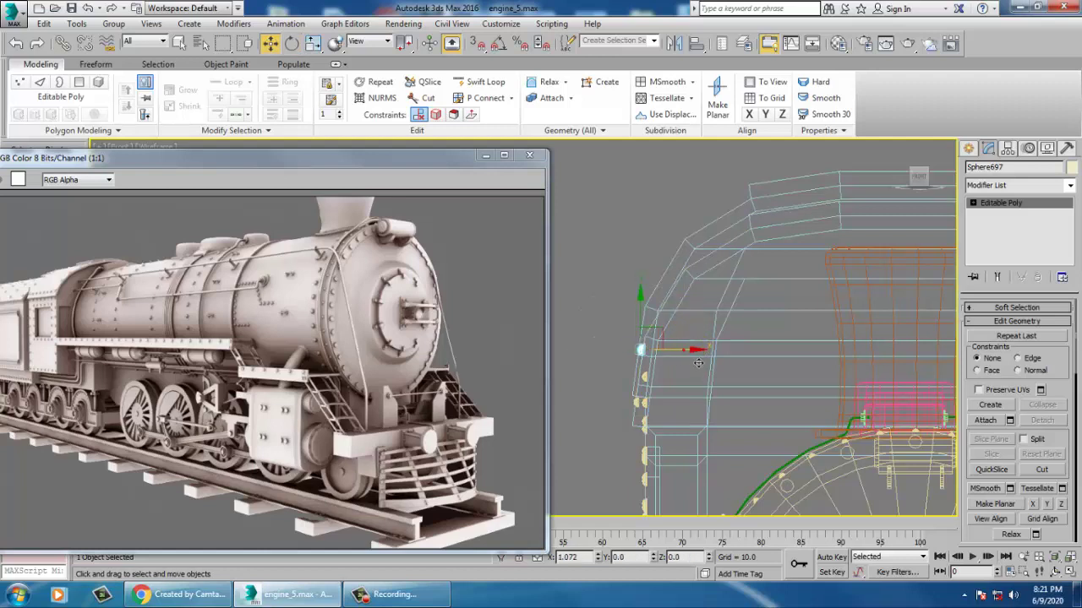
Step: Examine how the copied rivet sits on the cab roof surface in the perspective view
key(alt+w)
middle_click(832, 453)
key(z)
key(alt+w)
alt+middle_drag(832, 451, 757, 395)
scroll(689, 393, down, 5)
mouse_move(771, 404)
mouse_down()
mouse_move(724, 391)
mouse_move(740, 398)
mouse_up()
Step: Copy the tilted rivet about 15 units further up in the front view
key(alt+w)
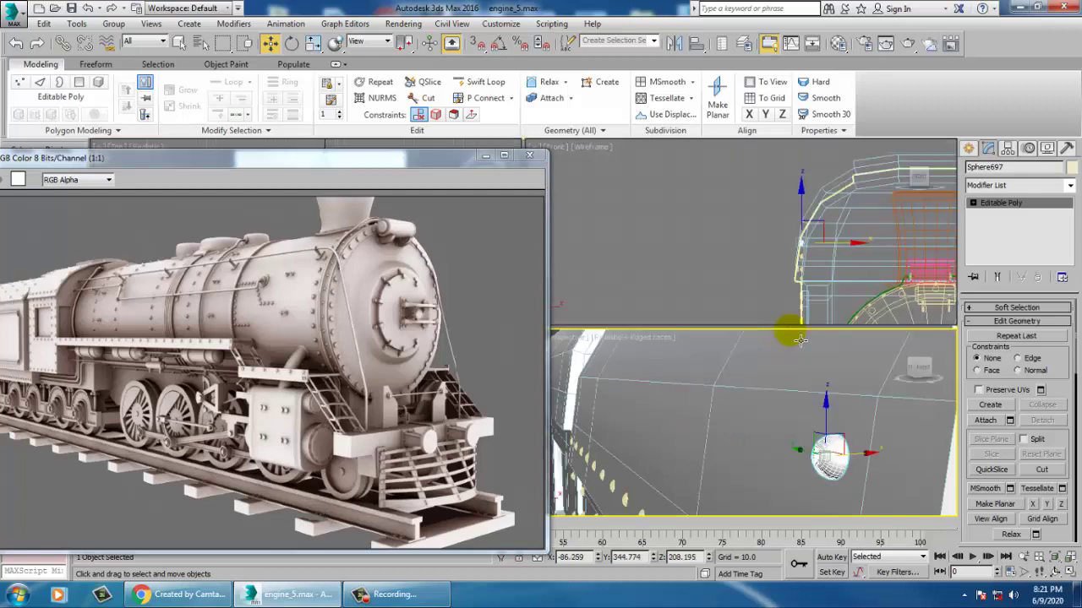
middle_click(754, 284)
key(alt+w)
middle_drag(704, 269, 673, 369)
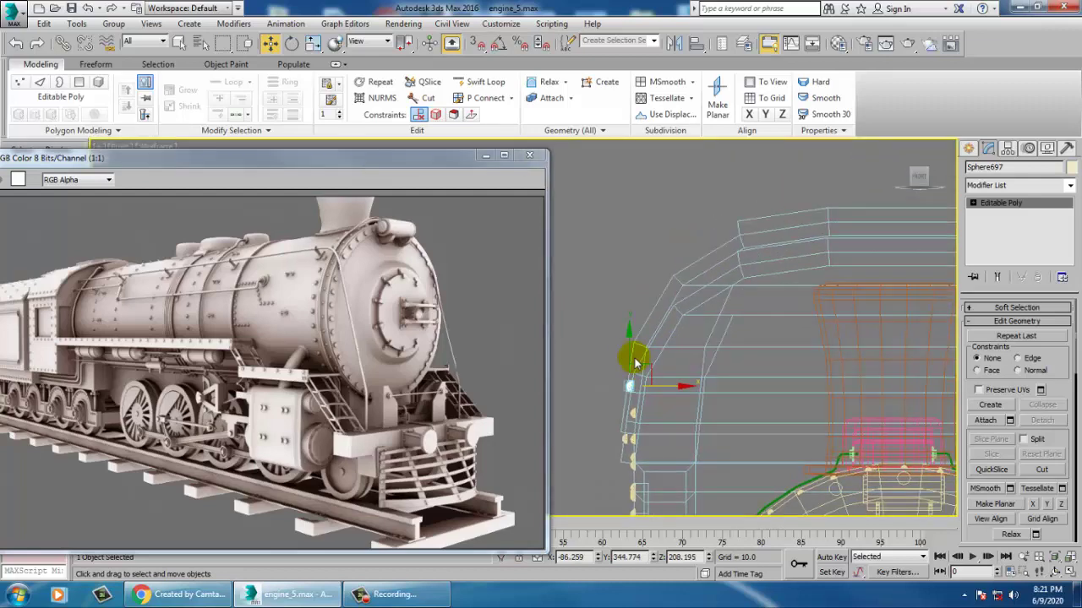
key(Delete)
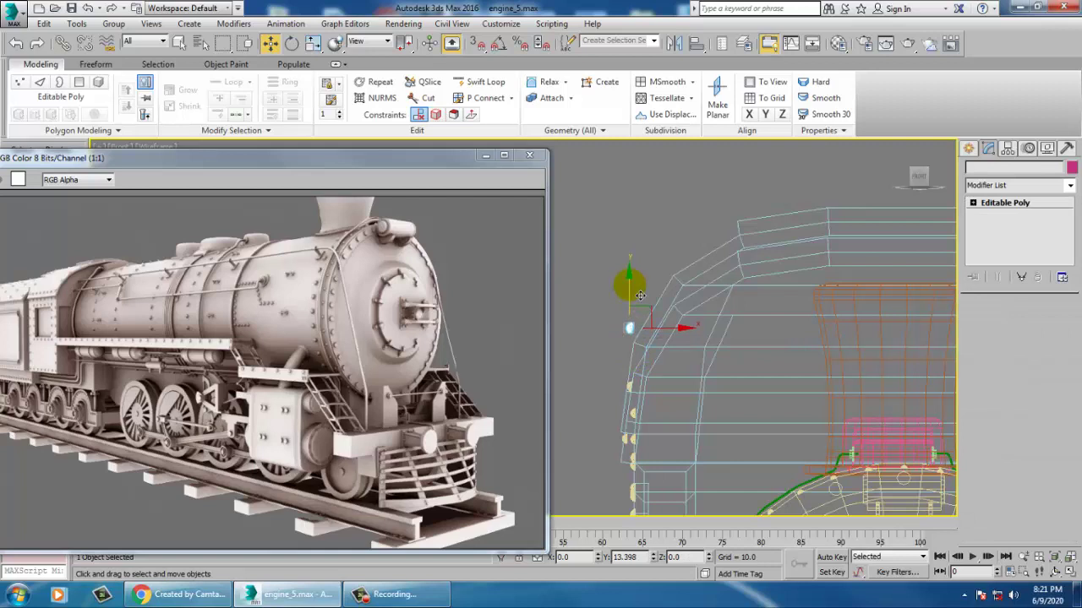
shift+drag(640, 289, 523, 393)
click(551, 363)
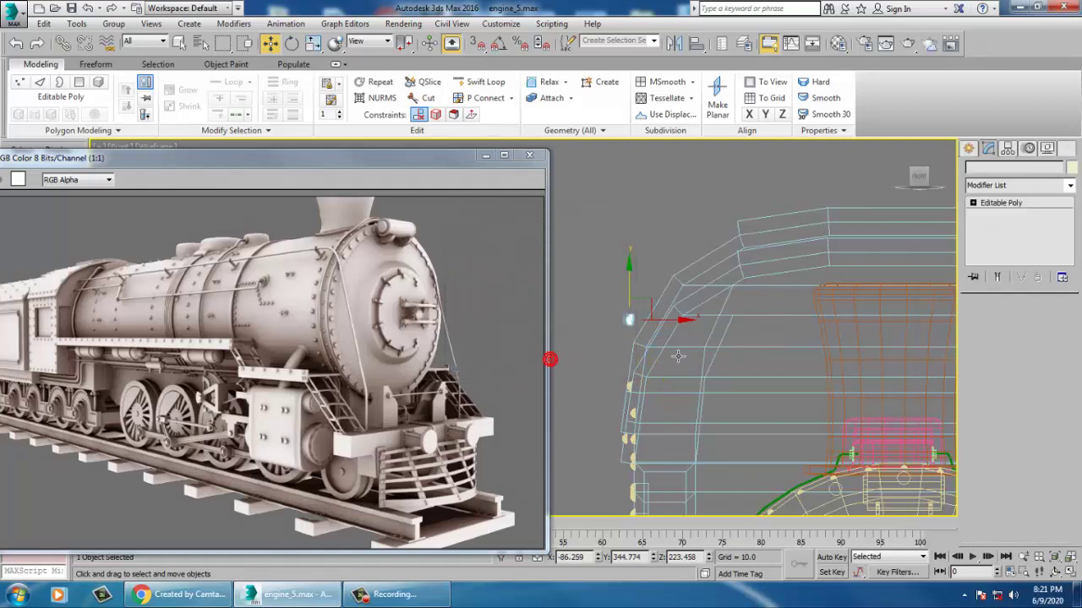
Step: Move the newest rivet about 7.7 units inward and rotate it to follow the slope of the cab roof
drag(675, 323, 703, 339)
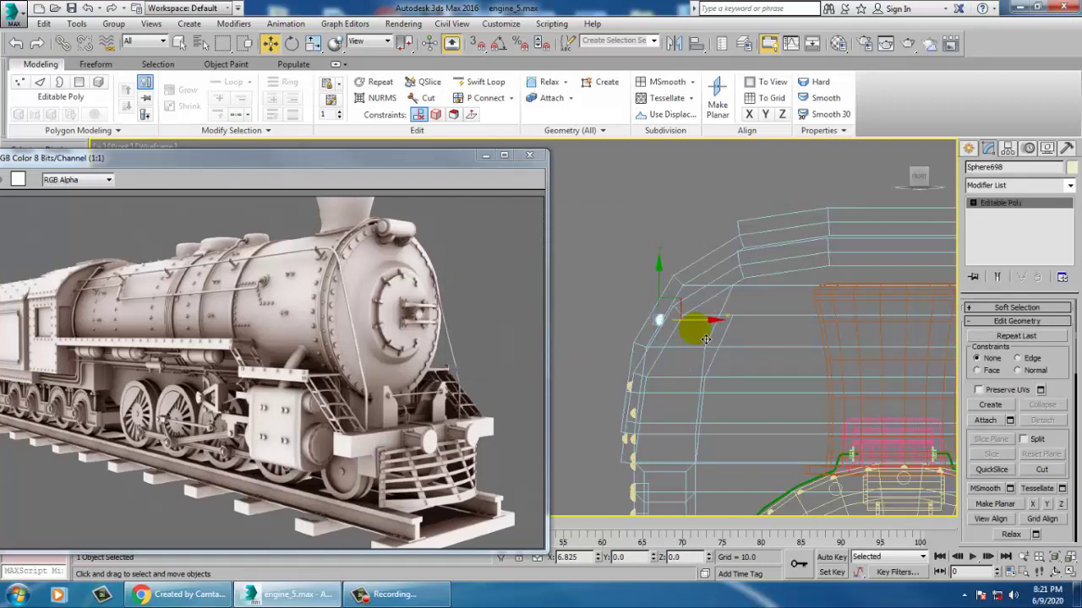
key(e)
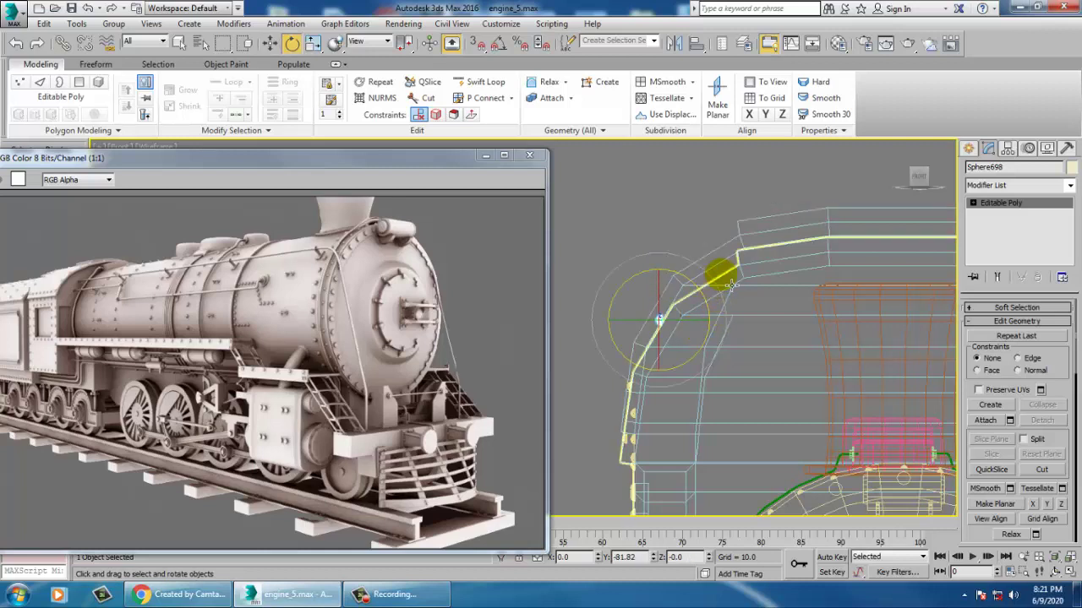
key(w)
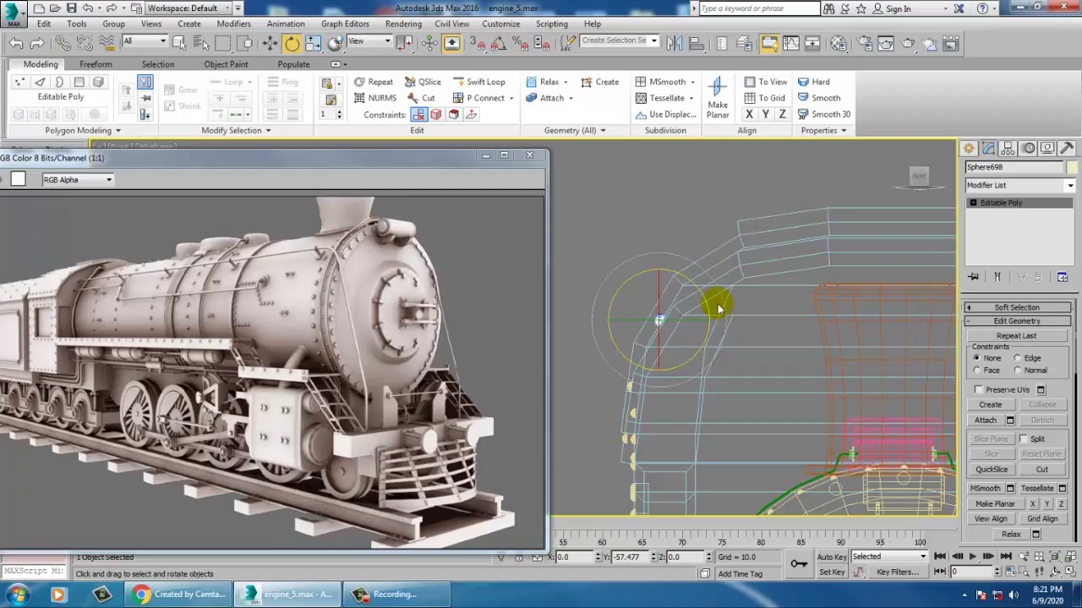
scroll(638, 332, up, 3)
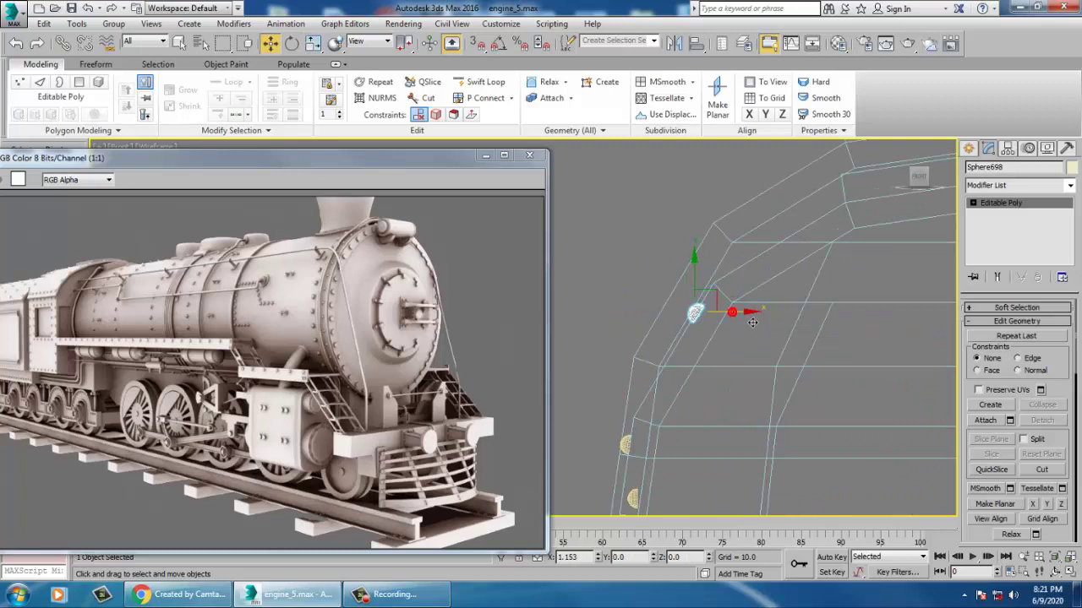
Step: Copy the sloped rivet about 18 units horizontally toward the middle of the cab roof
middle_drag(753, 325, 594, 372)
scroll(625, 378, down, 2)
middle_drag(657, 384, 665, 391)
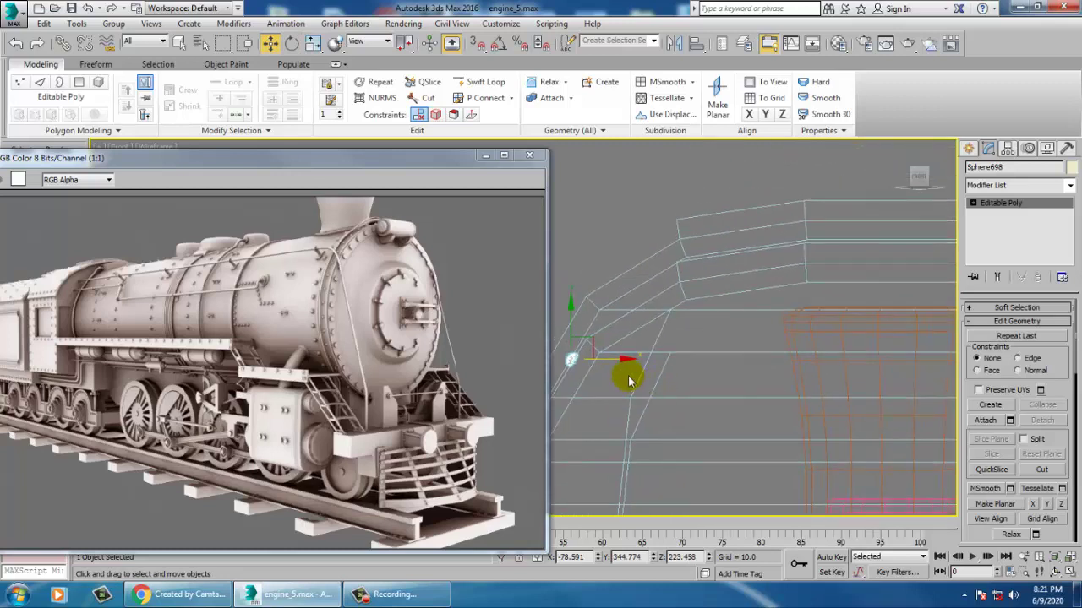
shift+drag(632, 361, 749, 363)
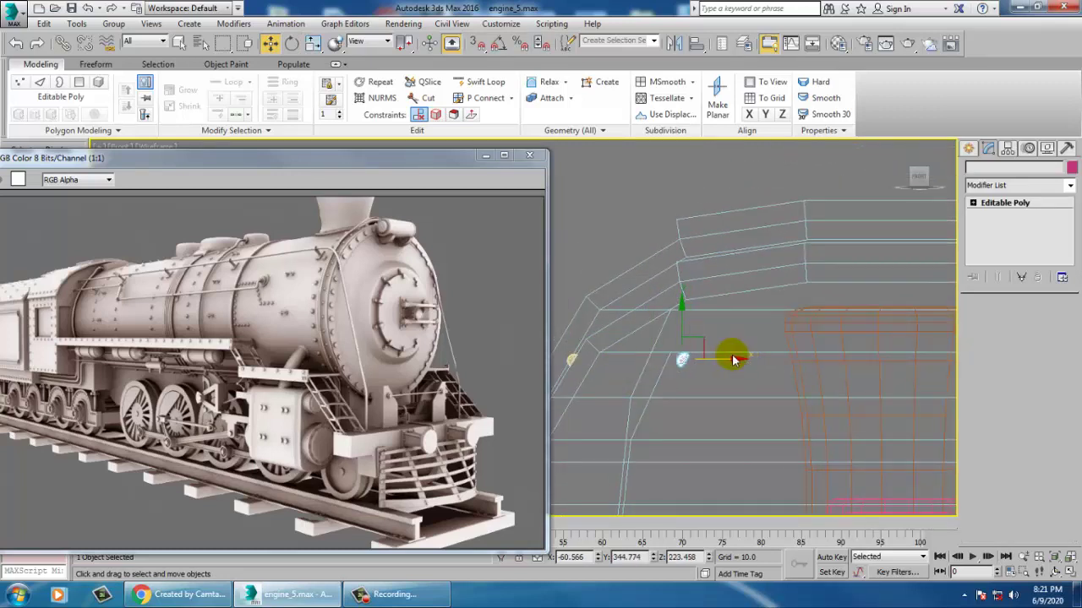
click(542, 355)
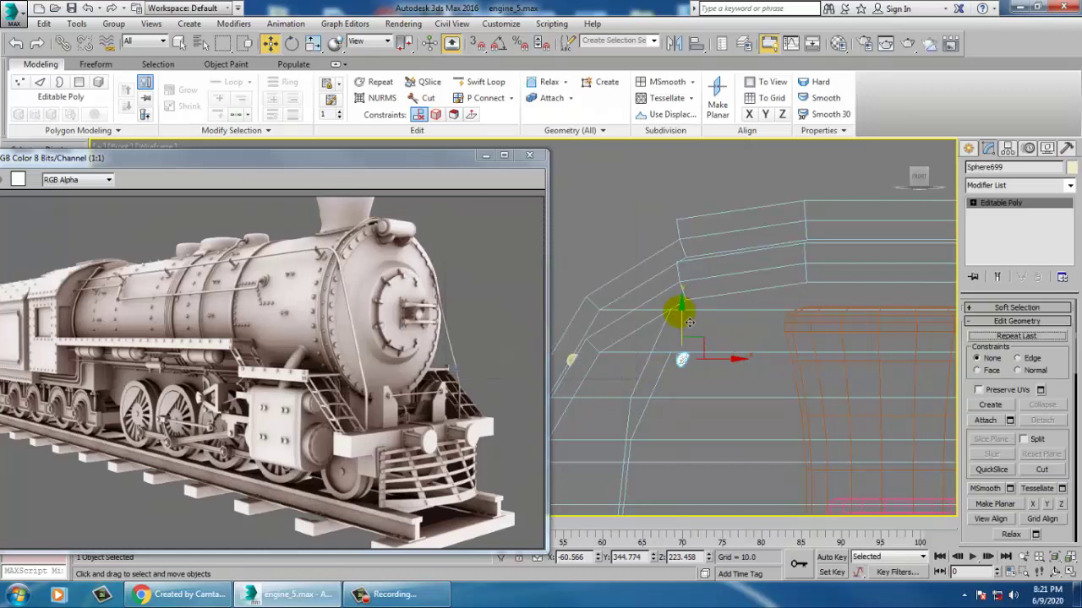
Step: Raise the newest rivet about 13 units to the upper corner of the cab roof and rotate it to follow the slope
key(e)
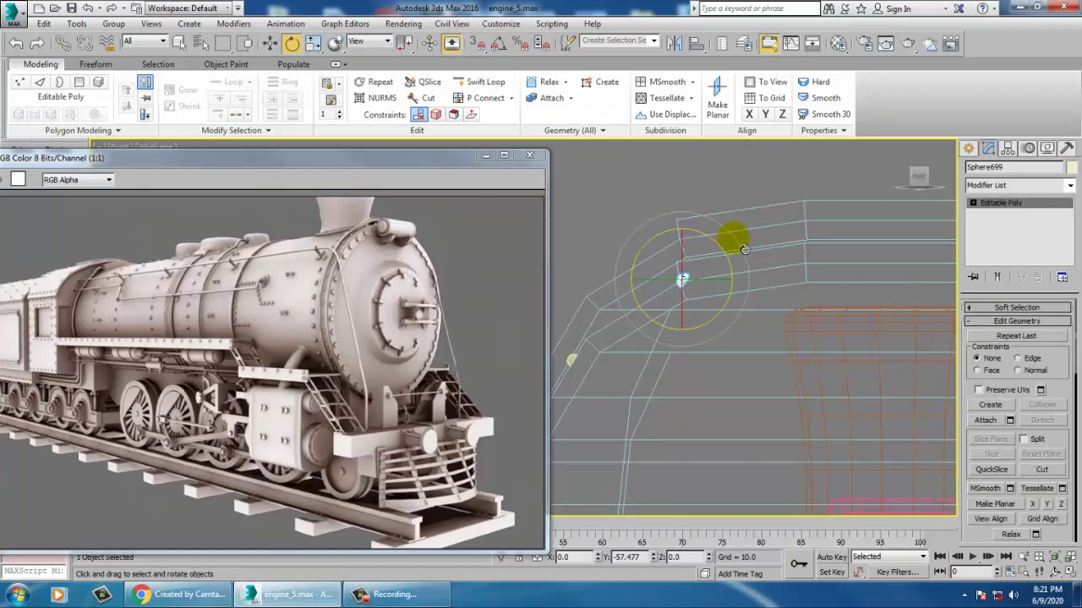
key(w)
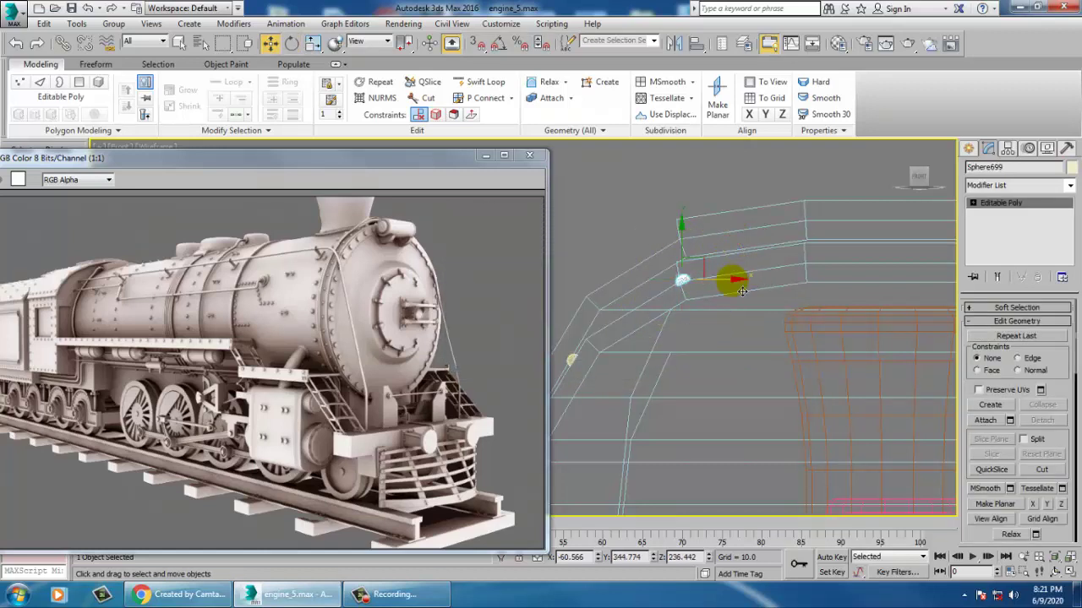
scroll(676, 321, down, 5)
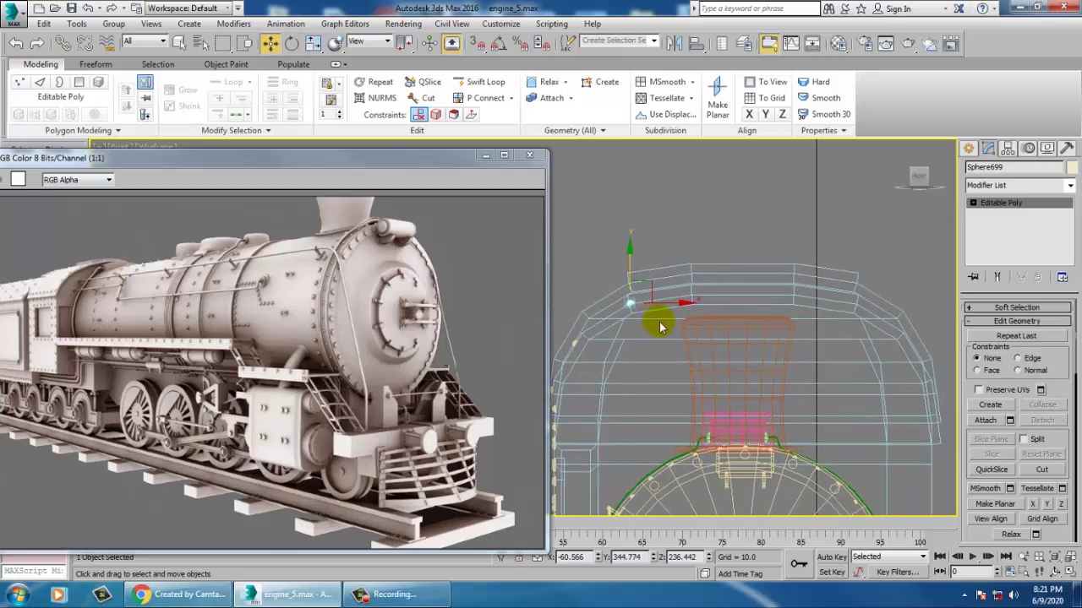
Step: Select the three newly placed rivets along the curved side of the cab roof in the front view
scroll(698, 296, up, 2)
scroll(649, 297, up, 2)
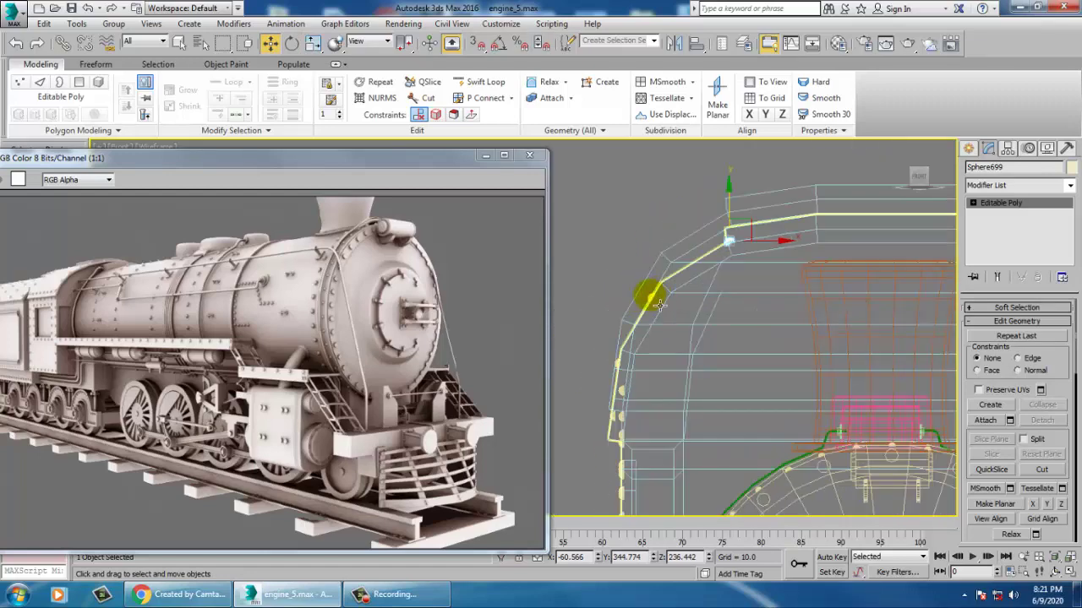
ctrl+click(658, 305)
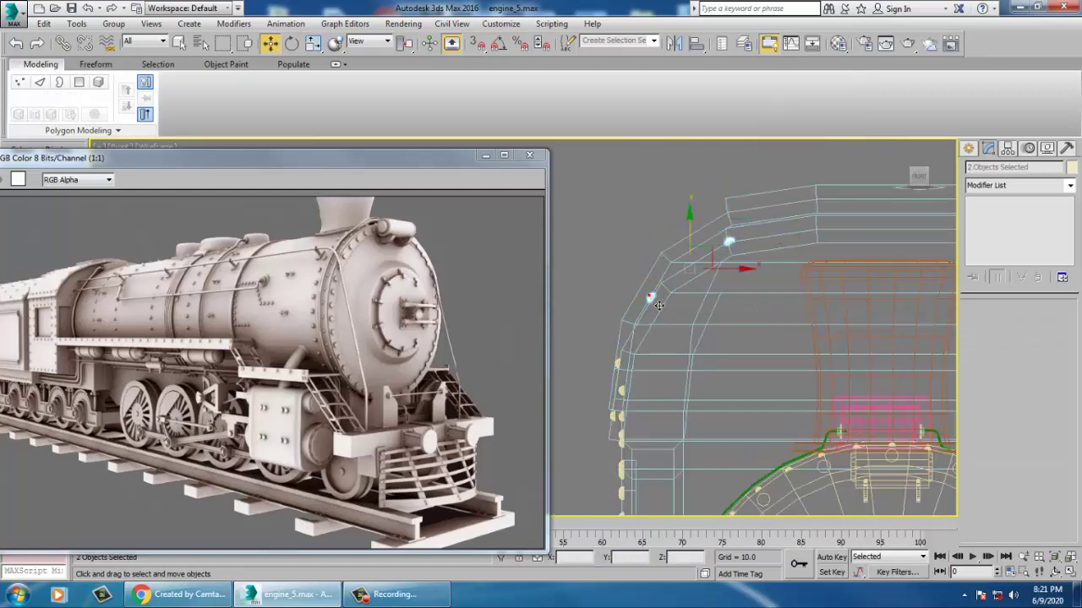
ctrl+click(617, 359)
key(ctrl+z)
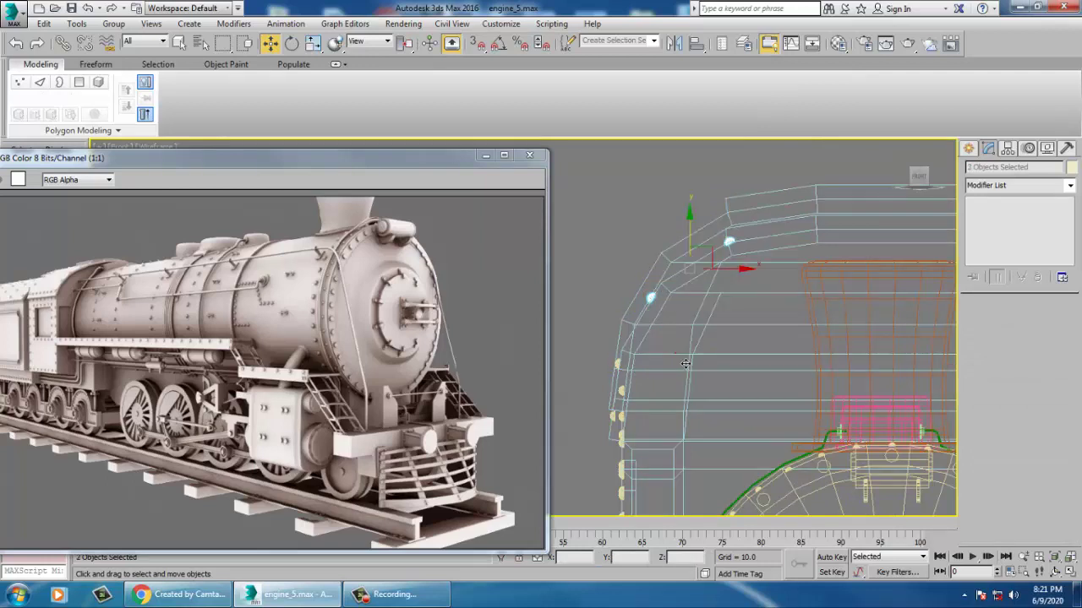
scroll(601, 372, up, 5)
ctrl+click(657, 353)
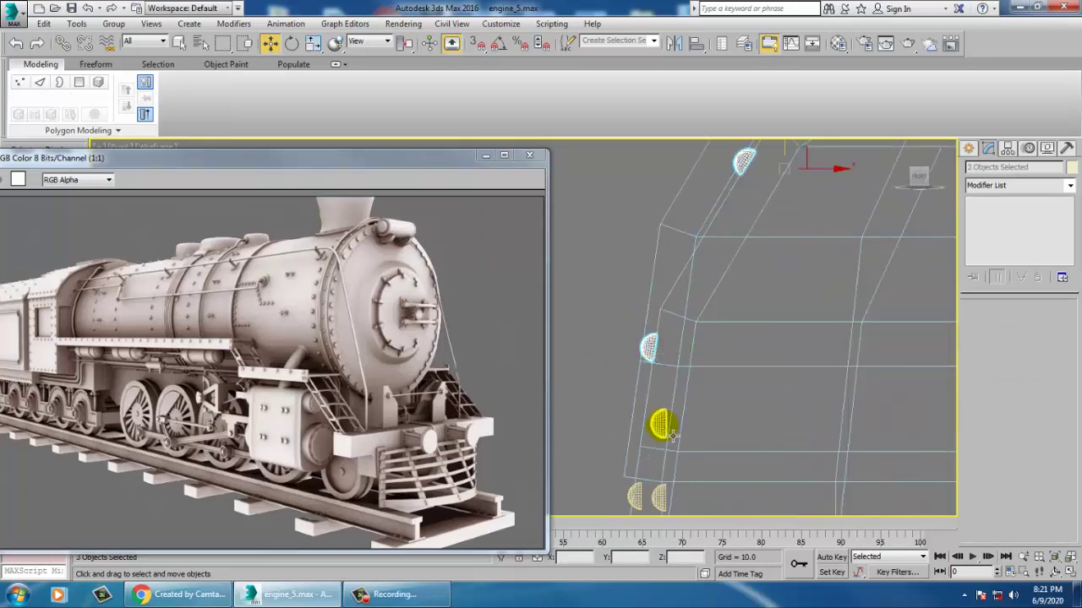
Step: Check how the three selected rivets sit on the cab roof in the perspective view
key(alt+w)
right_click(766, 441)
scroll(760, 439, down, 3)
key(alt+w)
scroll(732, 428, down, 10)
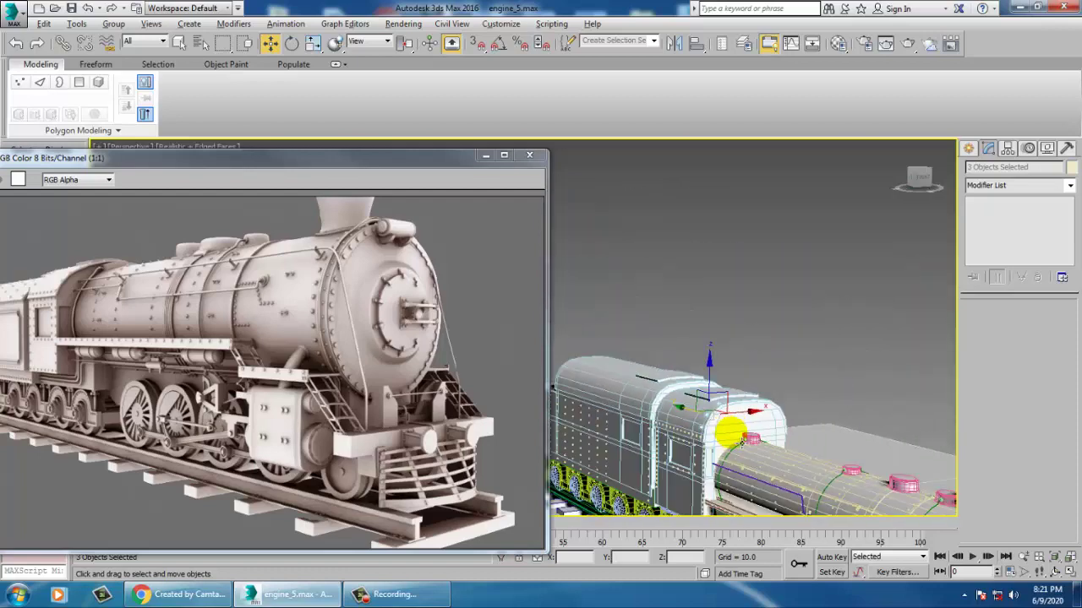
scroll(735, 438, up, 5)
key(alt+w)
Step: Mirror the three selected rivets as copies along the X axis and move them to the opposite side of the cab roof
right_click(615, 235)
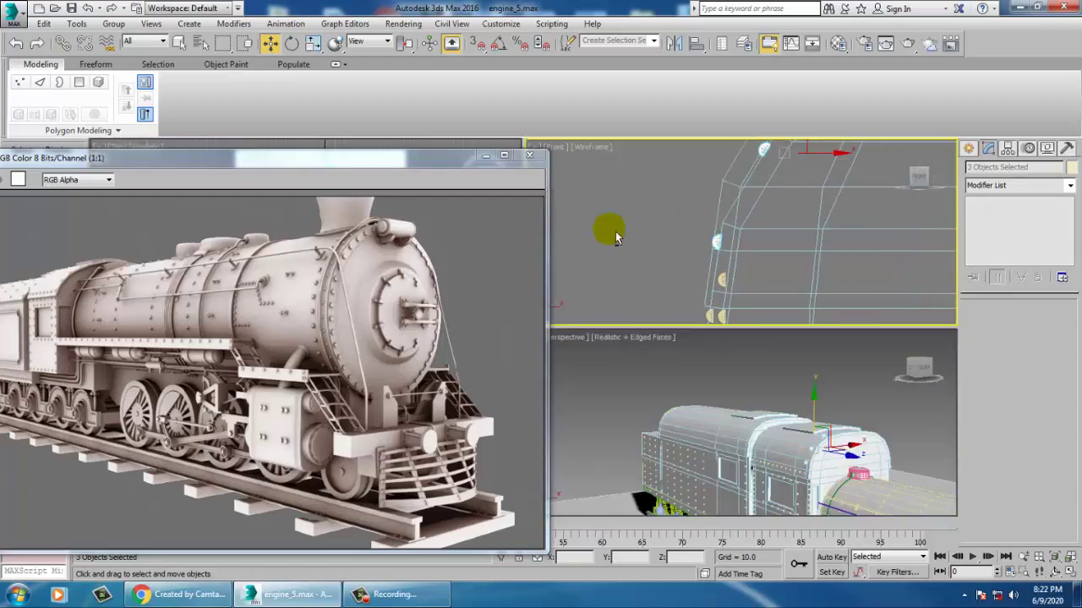
key(alt+w)
scroll(649, 265, down, 5)
middle_drag(747, 285, 647, 332)
scroll(686, 310, down, 4)
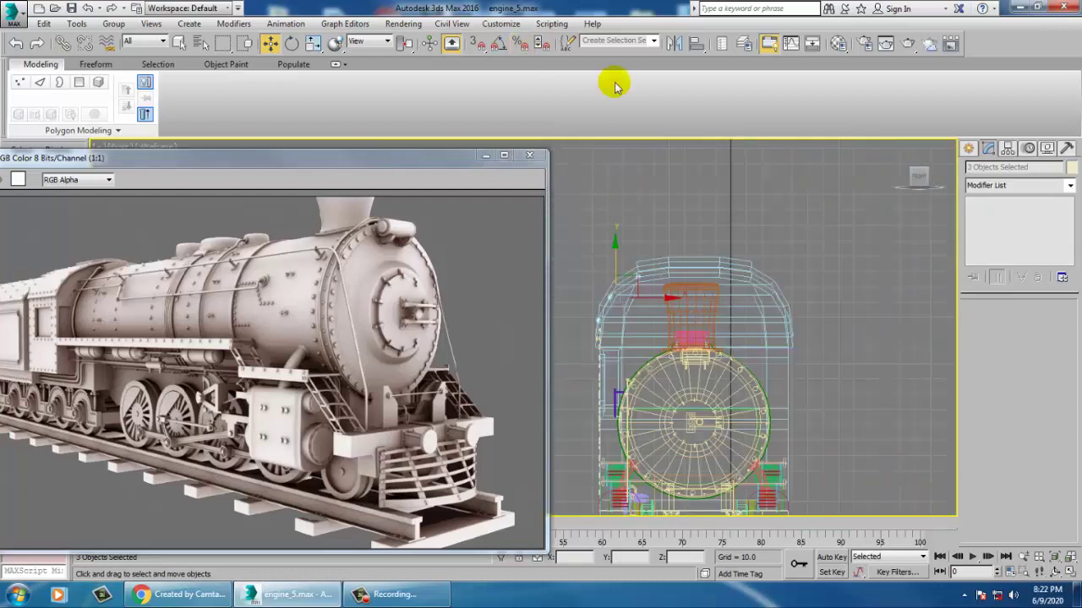
click(668, 48)
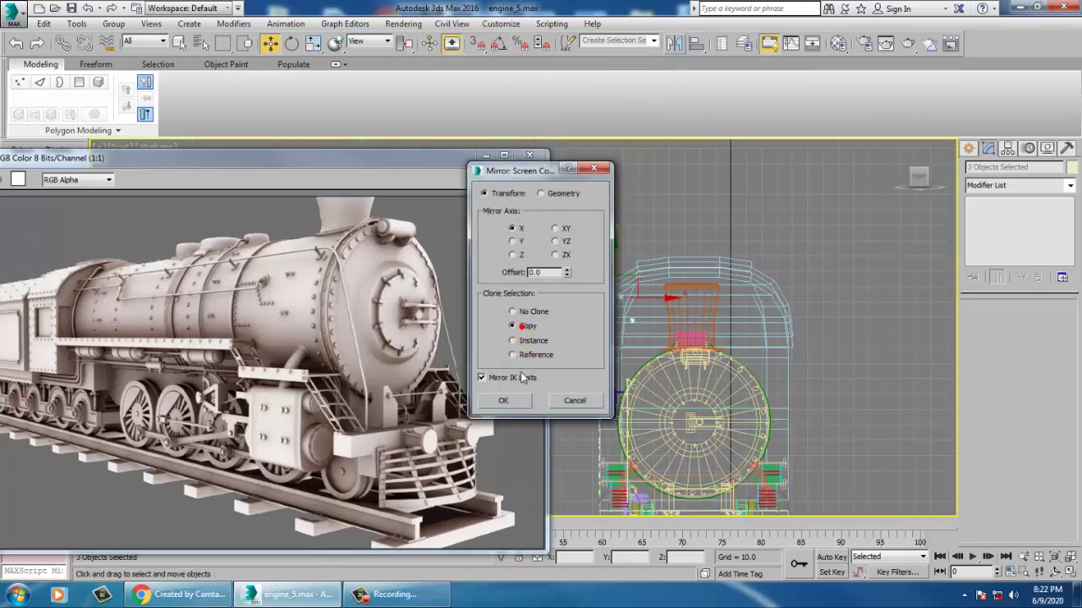
click(507, 405)
middle_drag(687, 296, 664, 288)
scroll(664, 288, up, 3)
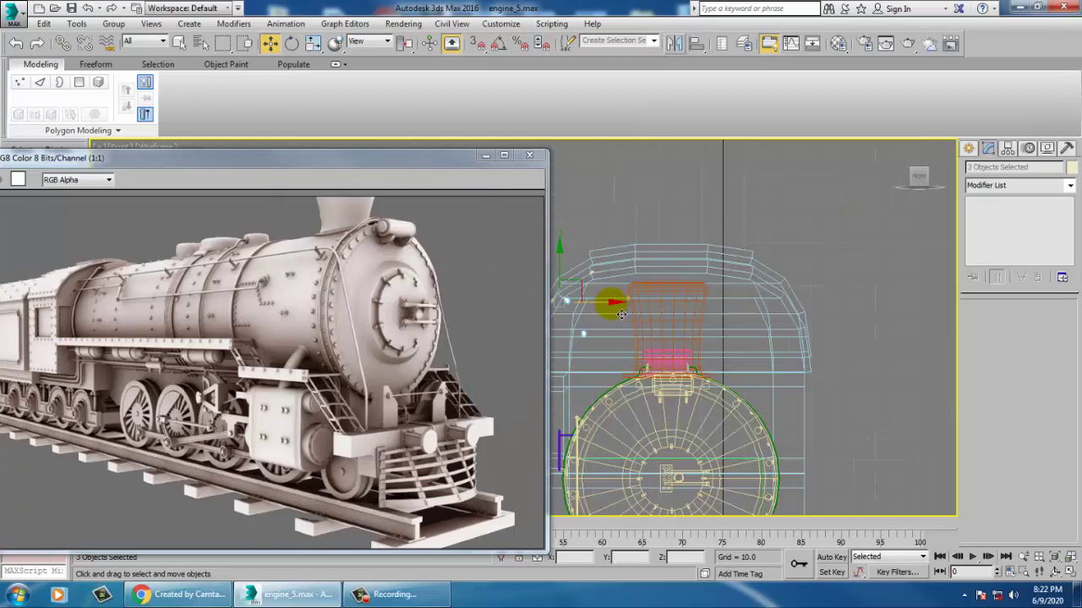
drag(612, 304, 857, 323)
Step: Examine how the mirrored rivets sit on the far side of the cab roof in the perspective view
key(alt+w)
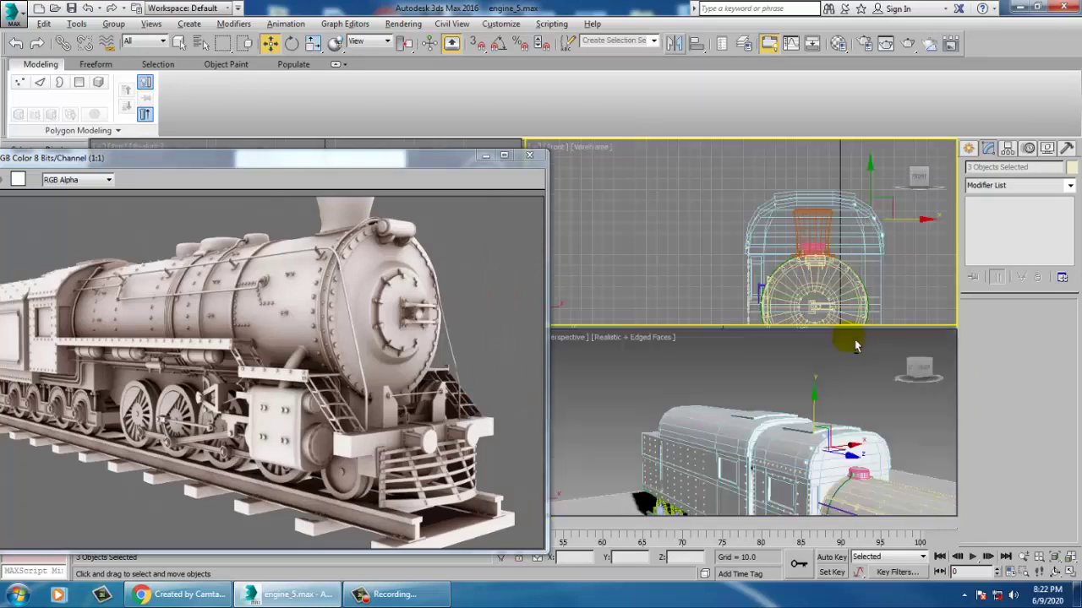
middle_click(855, 344)
key(alt+w)
key(z)
alt+middle_drag(857, 345, 668, 321)
middle_drag(667, 322, 756, 377)
scroll(755, 377, down, 2)
Step: Copy the original upper corner rivet about 20 units horizontally to the next bend of the cab roof in the front view
key(alt+w)
key(alt+w)
middle_drag(780, 246, 879, 267)
scroll(745, 293, up, 3)
click(679, 296)
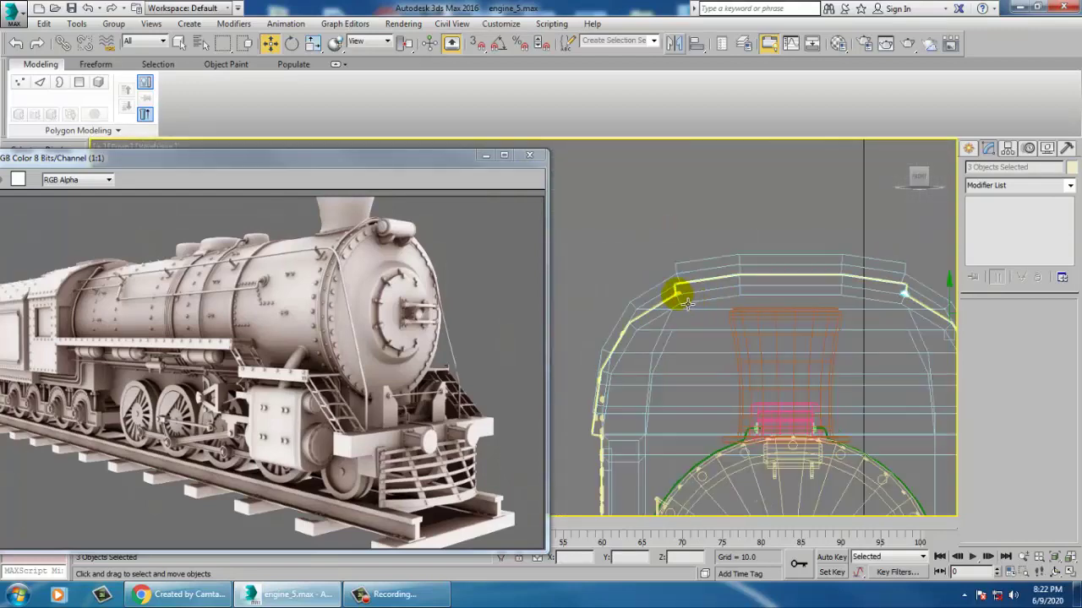
click(677, 294)
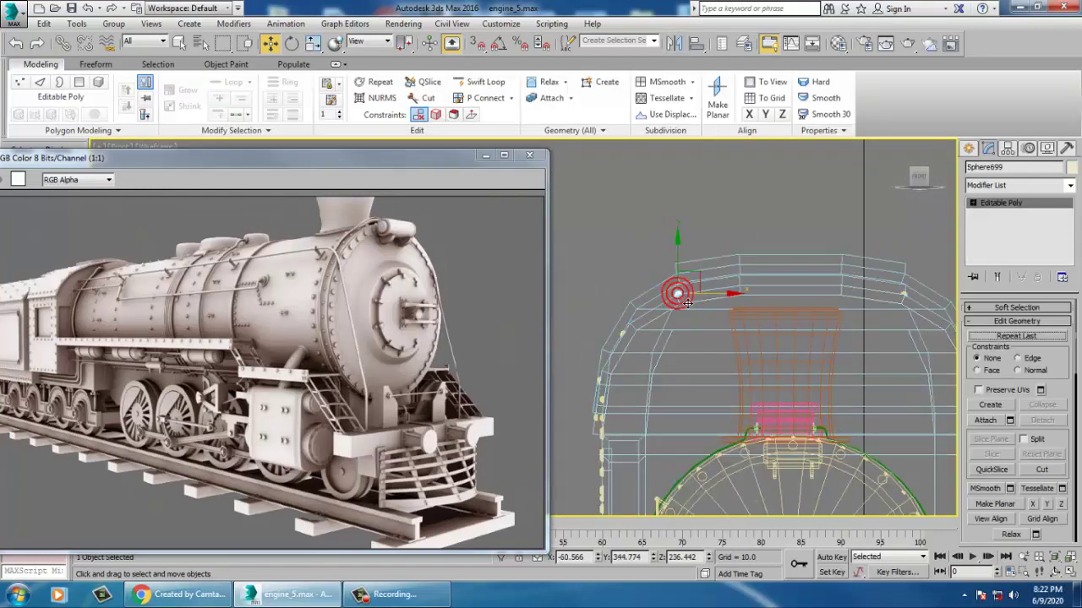
scroll(642, 321, up, 3)
drag(629, 348, 723, 346)
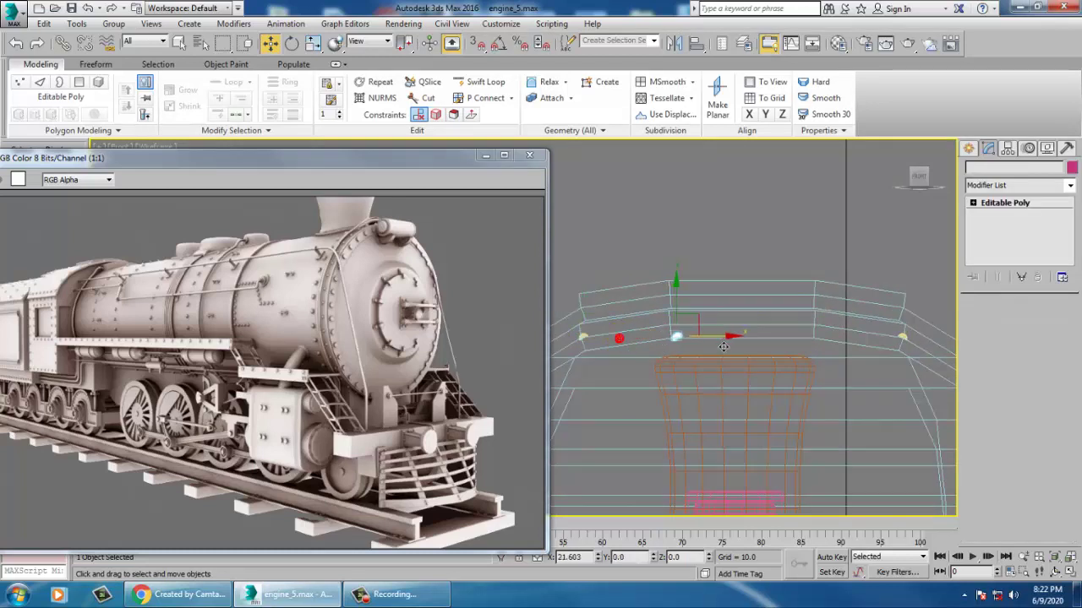
click(545, 355)
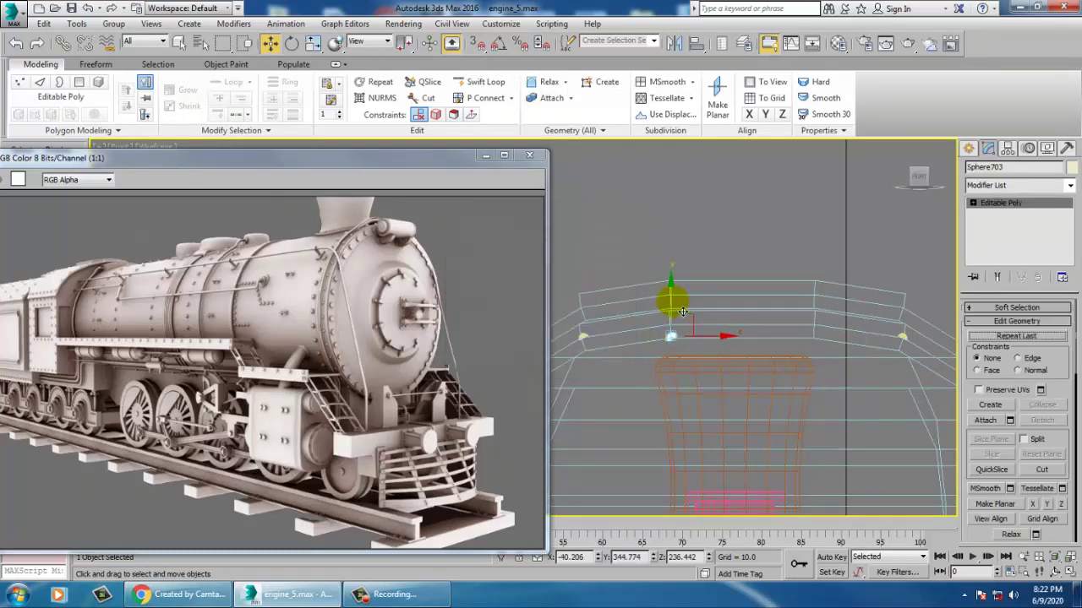
Step: Raise the copied rivet about 3 units onto the roof surface and rotate it to point straight up
drag(673, 301, 675, 273)
scroll(668, 297, up, 5)
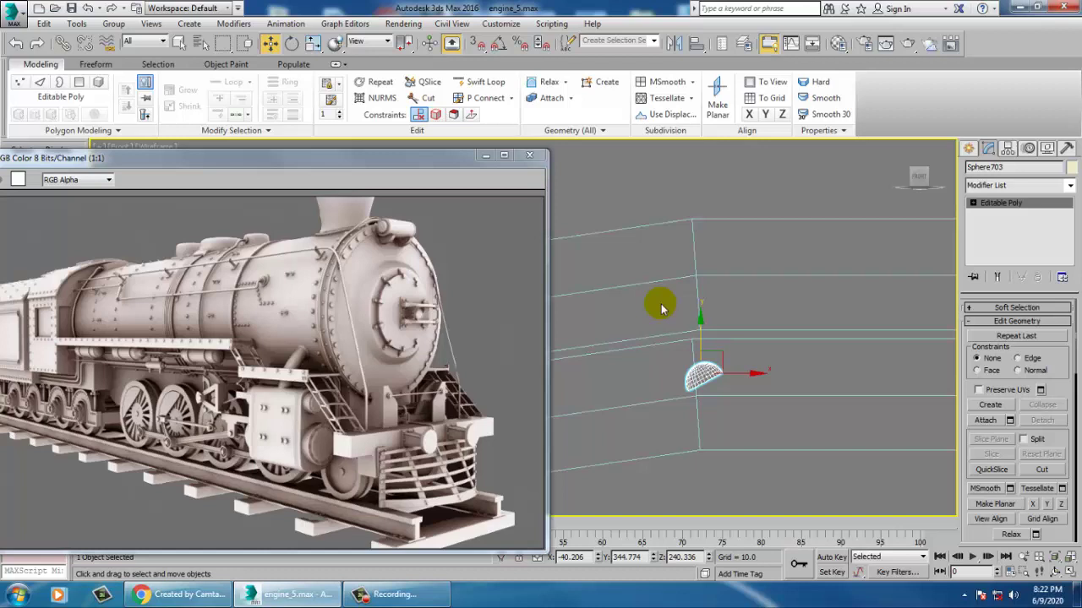
key(e)
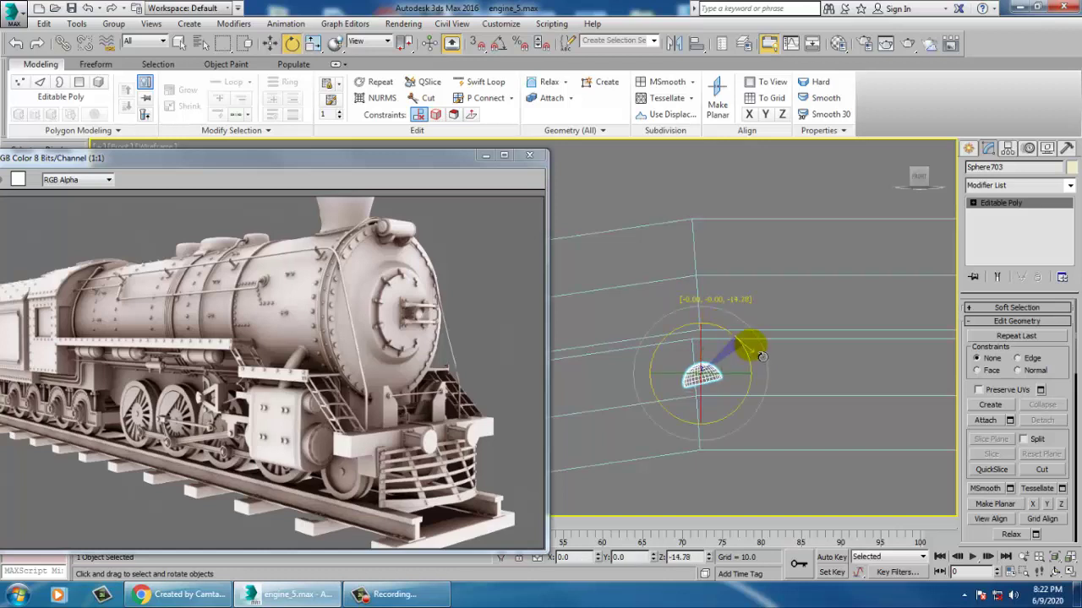
key(w)
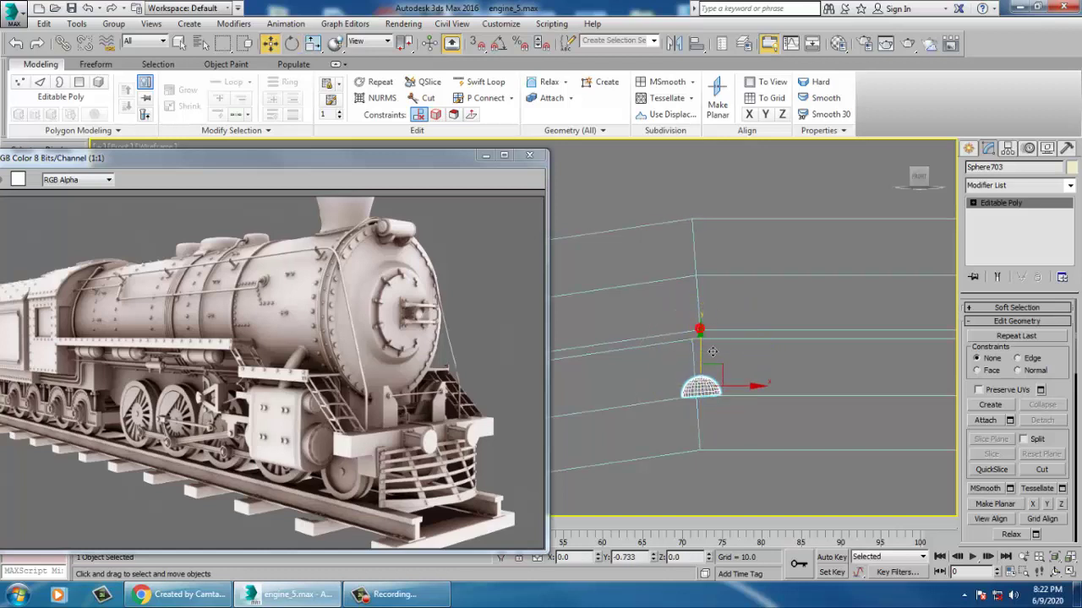
scroll(713, 358, up, 10)
scroll(785, 390, down, 9)
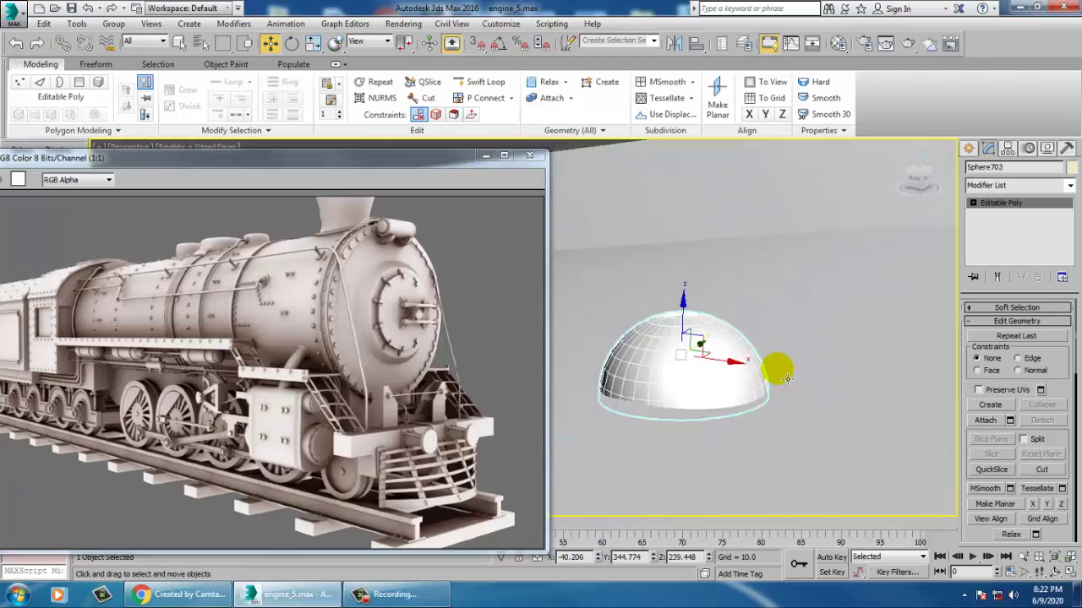
Step: Copy the upright rivet about 32.5 units horizontally to the opposite bend of the flat roof section
key(alt+w)
scroll(765, 247, down, 8)
key(alt+w)
middle_drag(779, 266, 838, 226)
key(f)
middle_drag(733, 280, 652, 244)
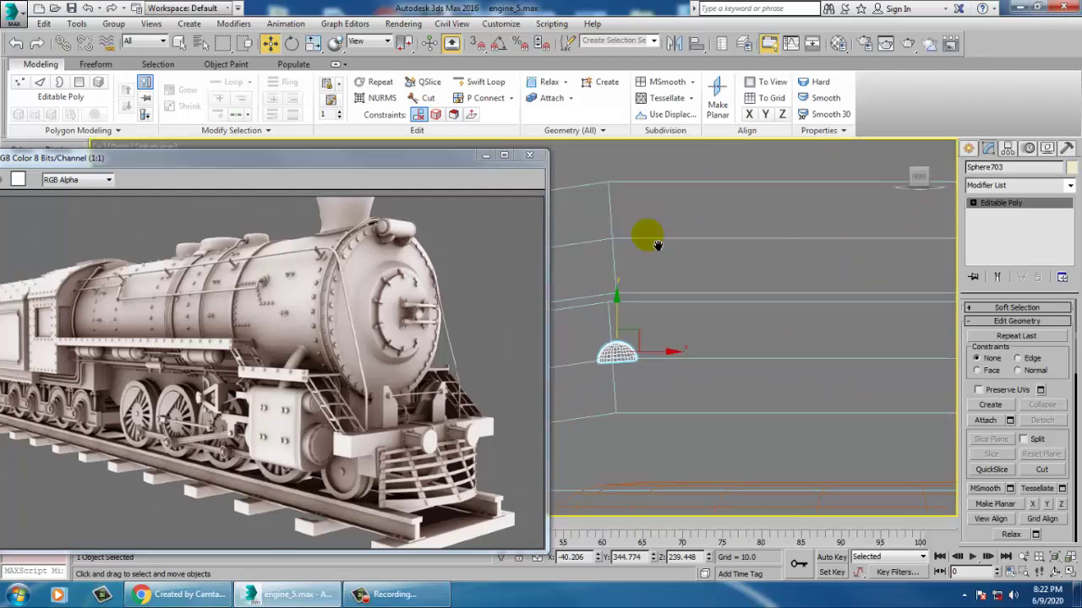
scroll(653, 250, down, 4)
middle_drag(685, 306, 682, 341)
scroll(682, 341, down, 2)
shift+drag(695, 361, 903, 373)
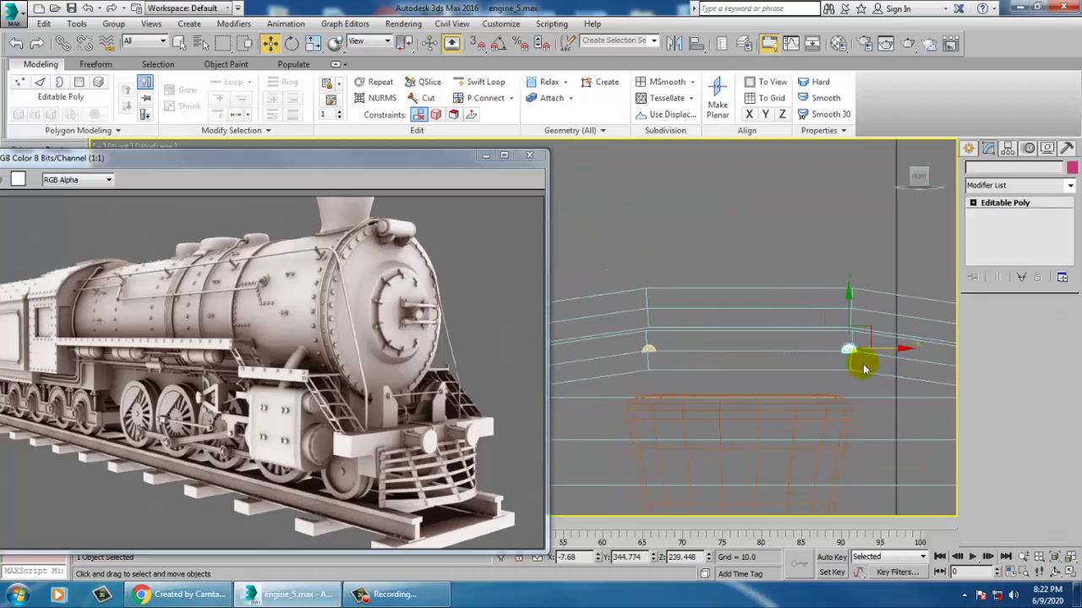
click(541, 351)
key(e)
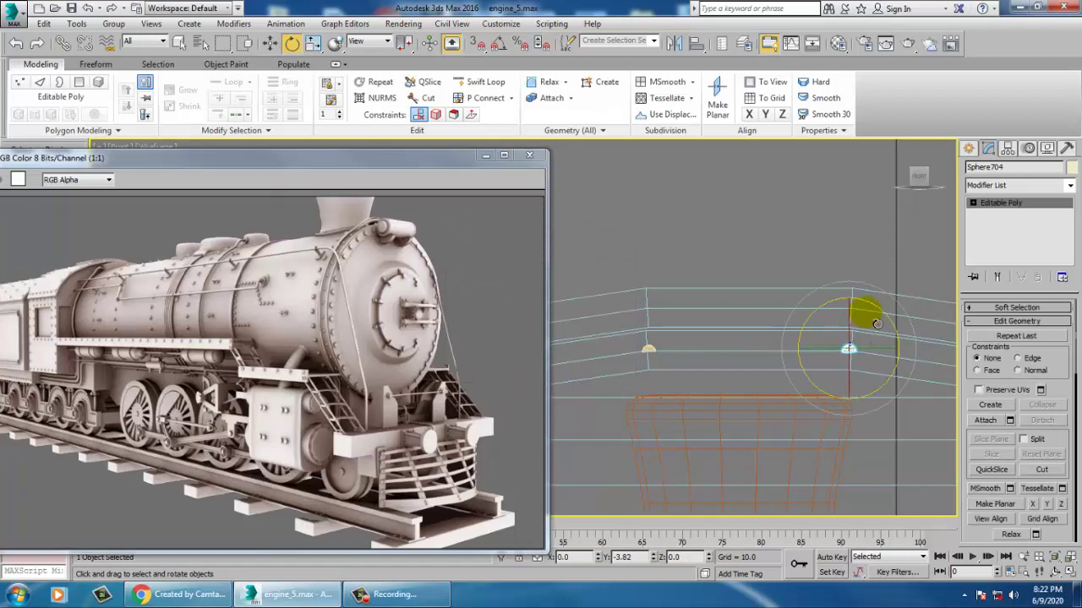
key(w)
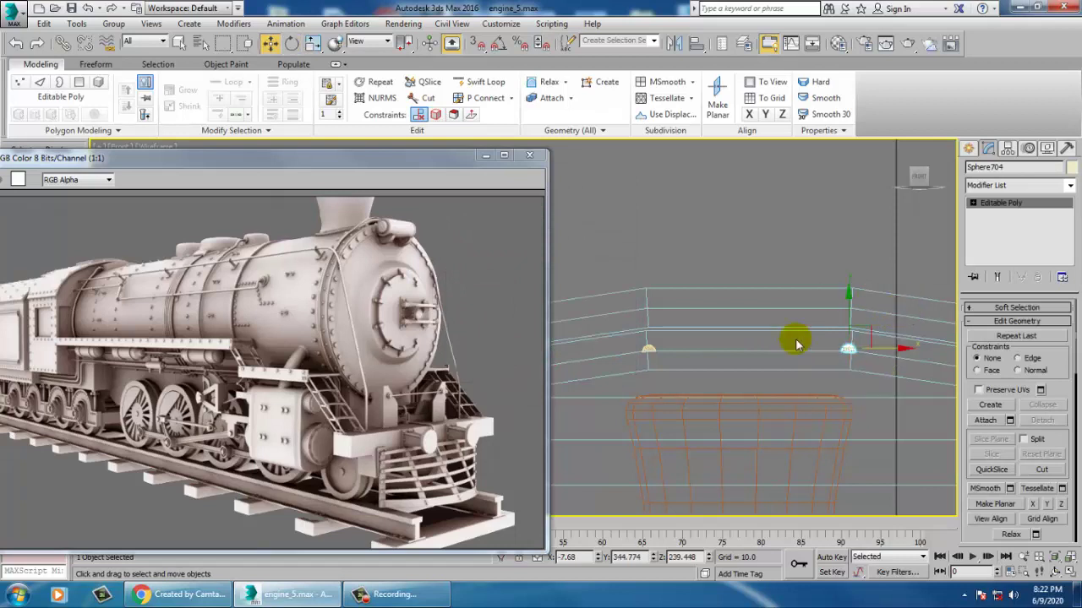
Step: Select all eight rivets that form the arc across the cab roof, including both curved sides
middle_drag(797, 343, 832, 343)
ctrl+click(682, 348)
alt+middle_drag(666, 340, 771, 330)
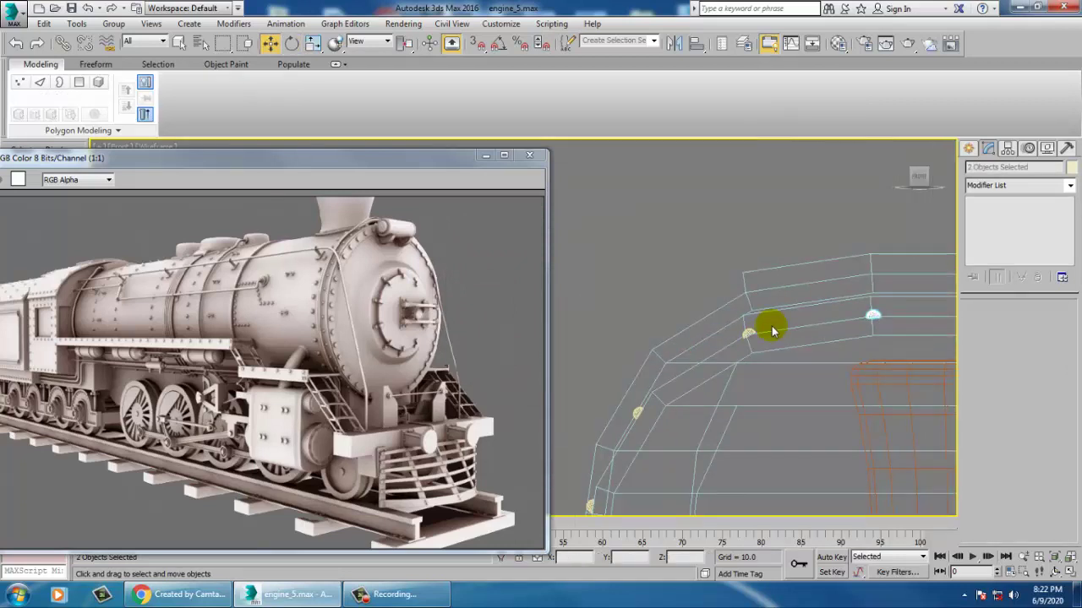
ctrl+click(749, 338)
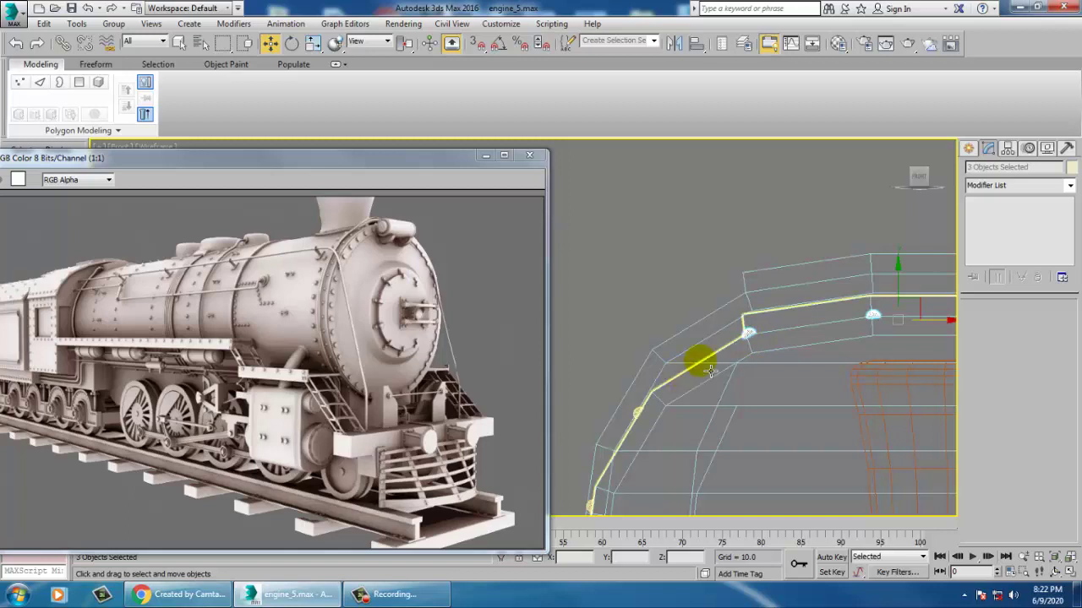
ctrl+click(639, 413)
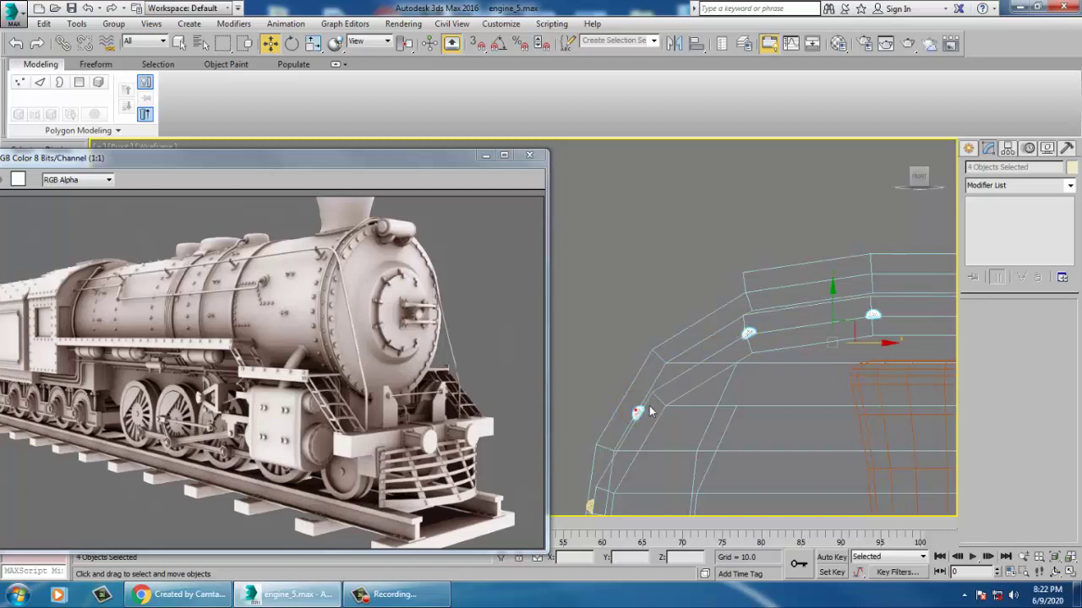
alt+middle_drag(650, 411, 702, 305)
ctrl+click(715, 271)
ctrl+click(880, 385)
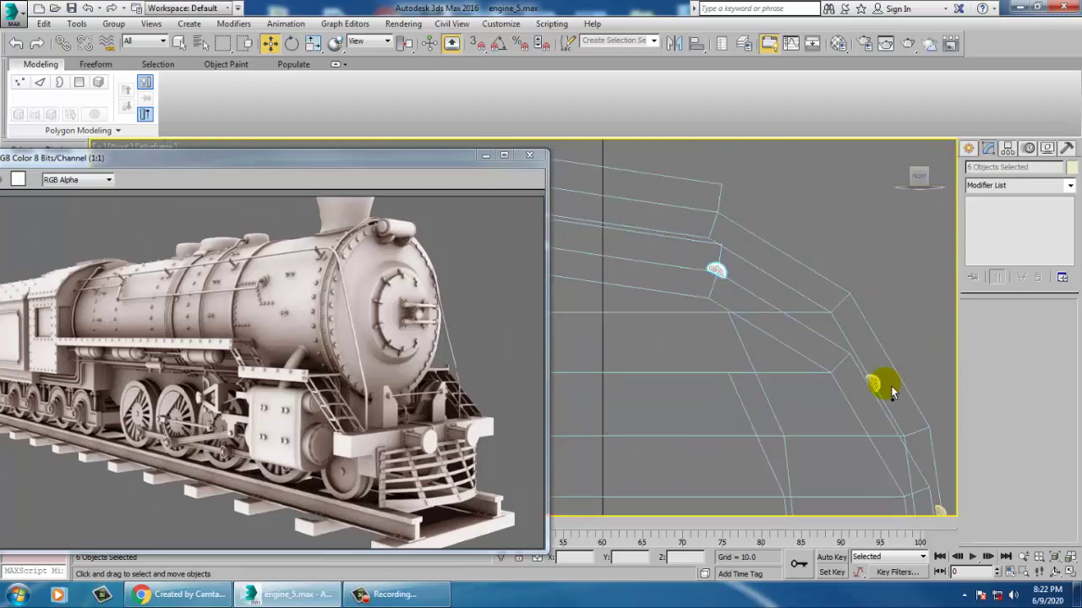
alt+middle_drag(878, 387, 851, 419)
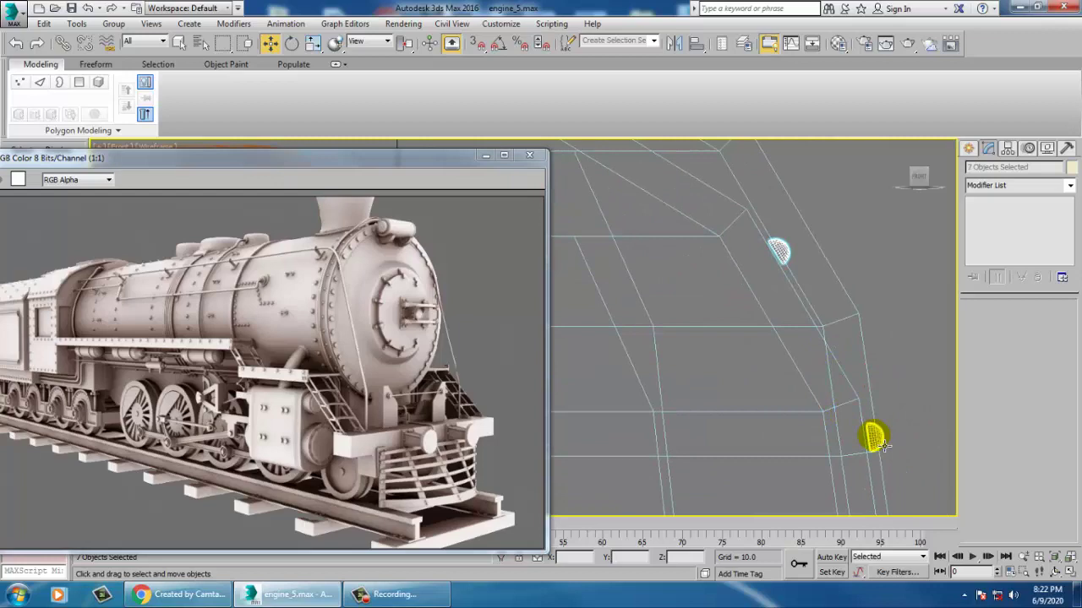
scroll(862, 423, down, 5)
Step: Copy the arc of eight rivets a short distance toward the rear of the cab roof in the perspective view
key(alt+w)
middle_click(839, 438)
key(alt+w)
scroll(825, 405, down, 7)
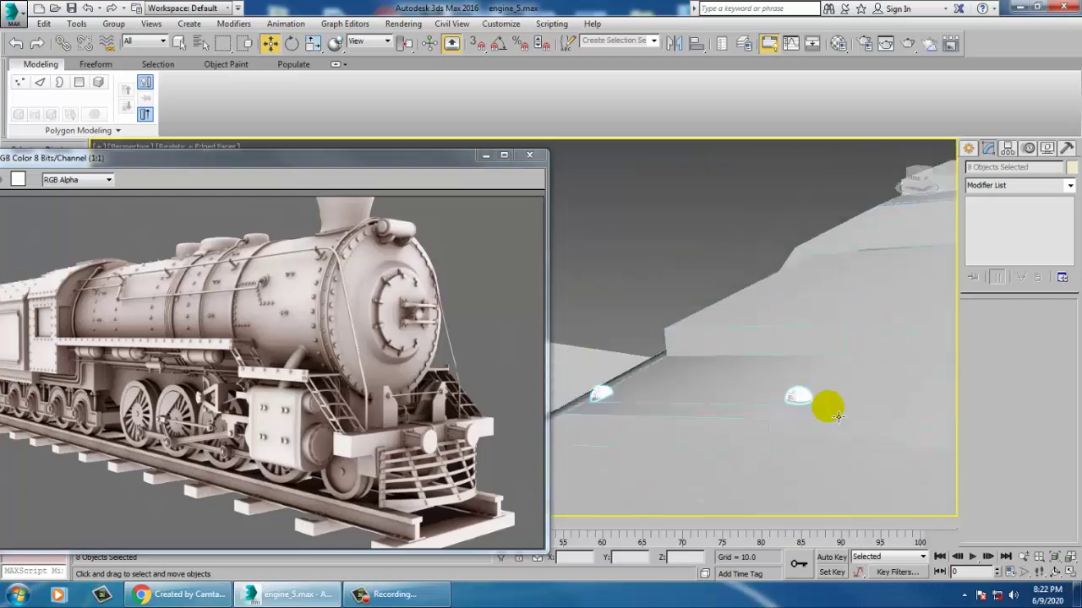
mouse_move(821, 403)
alt+middle_down()
mouse_move(956, 429)
mouse_move(891, 366)
mouse_move(898, 340)
mouse_move(898, 369)
alt+middle_up()
shift+drag(876, 345, 834, 339)
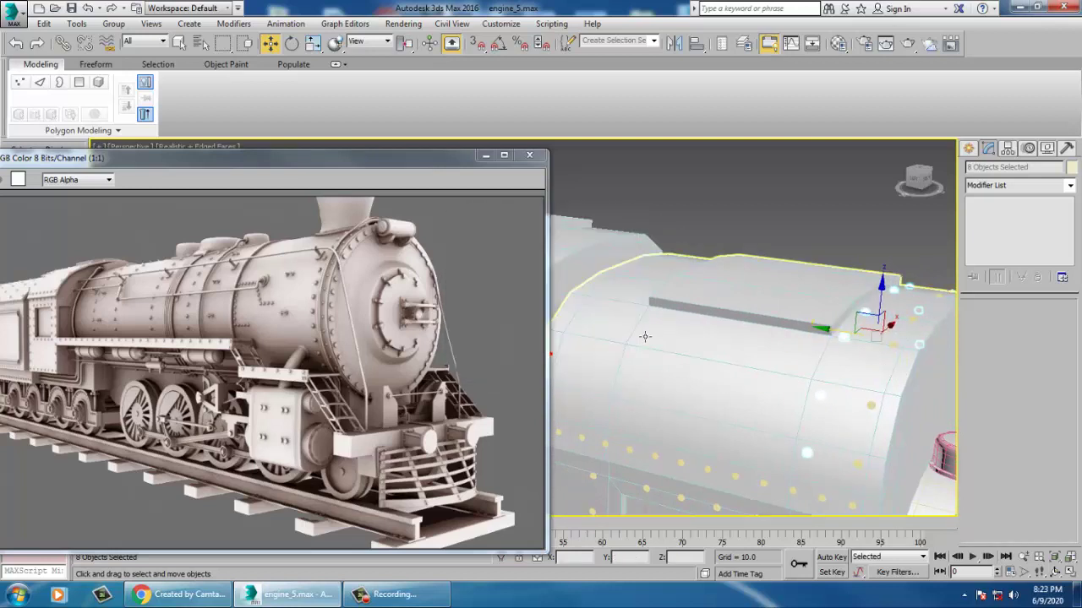
Step: Copy the arc of eight rivets twice more along the cab roof, placing the last copy near the roof's rear edge
middle_drag(645, 336, 719, 372)
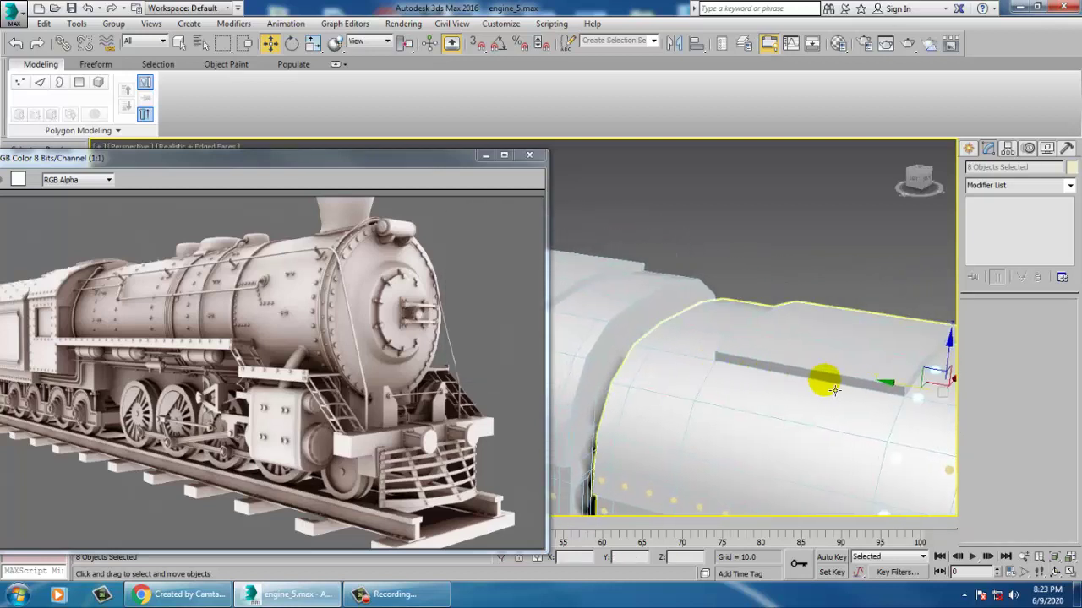
mouse_move(664, 364)
mouse_down()
mouse_move(660, 356)
mouse_move(698, 362)
mouse_move(652, 367)
mouse_up()
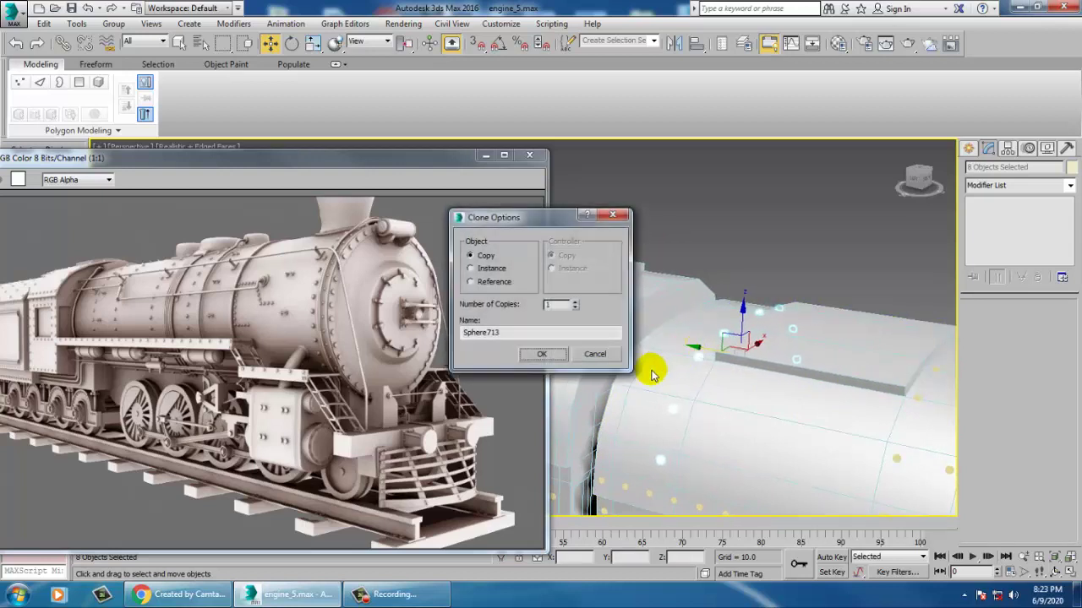
click(550, 355)
mouse_move(735, 363)
mouse_down()
mouse_move(893, 368)
mouse_move(845, 384)
mouse_move(790, 377)
mouse_up()
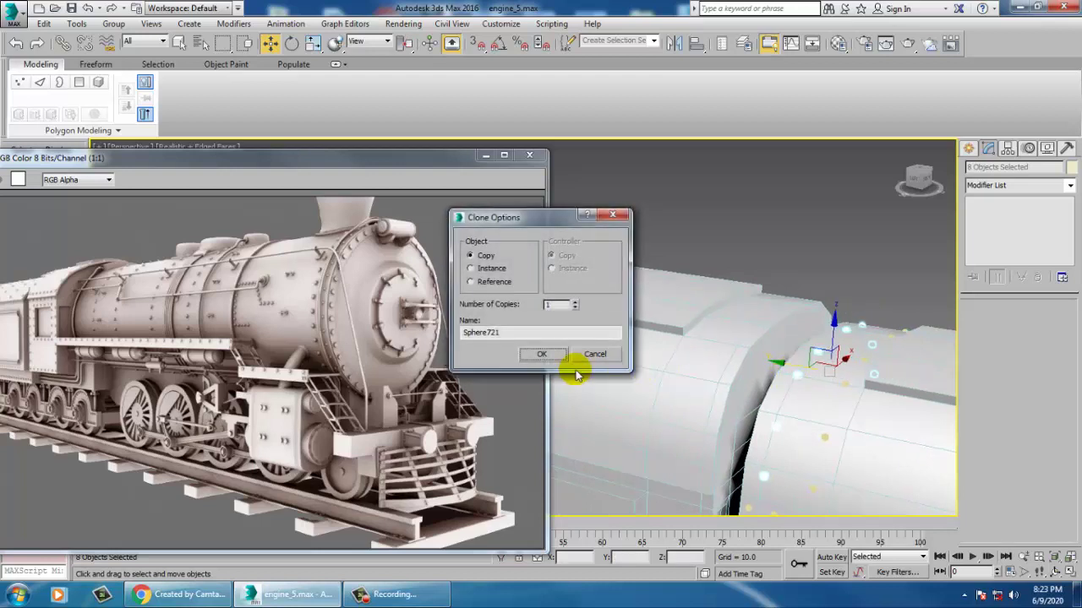
click(545, 355)
Step: Copy the arc of eight rivets from the cab roof onto the front edge of the tender roof
scroll(835, 323, down, 5)
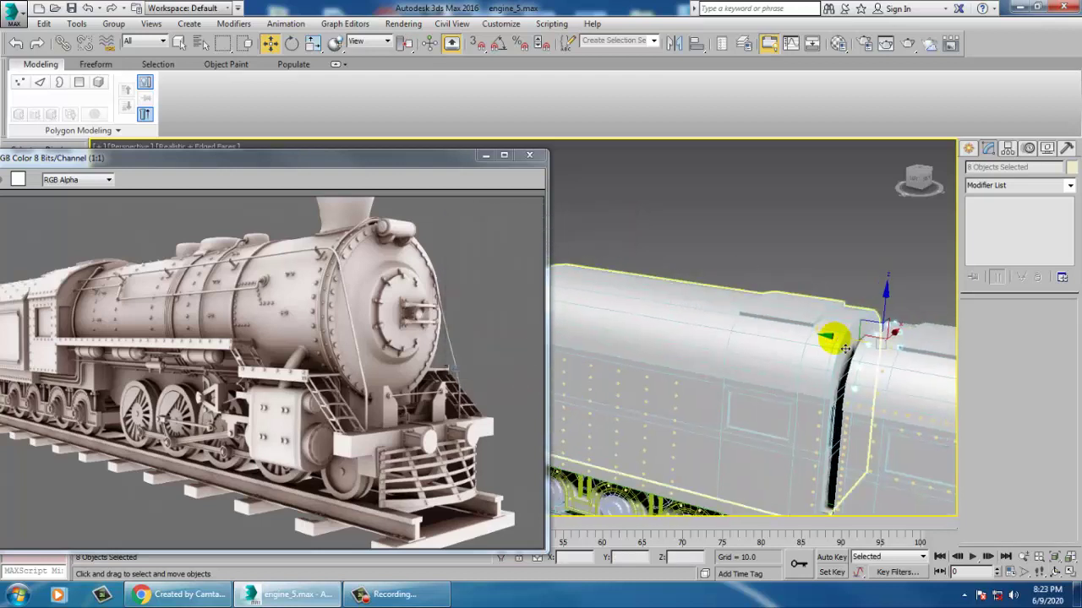
shift+drag(808, 339, 801, 330)
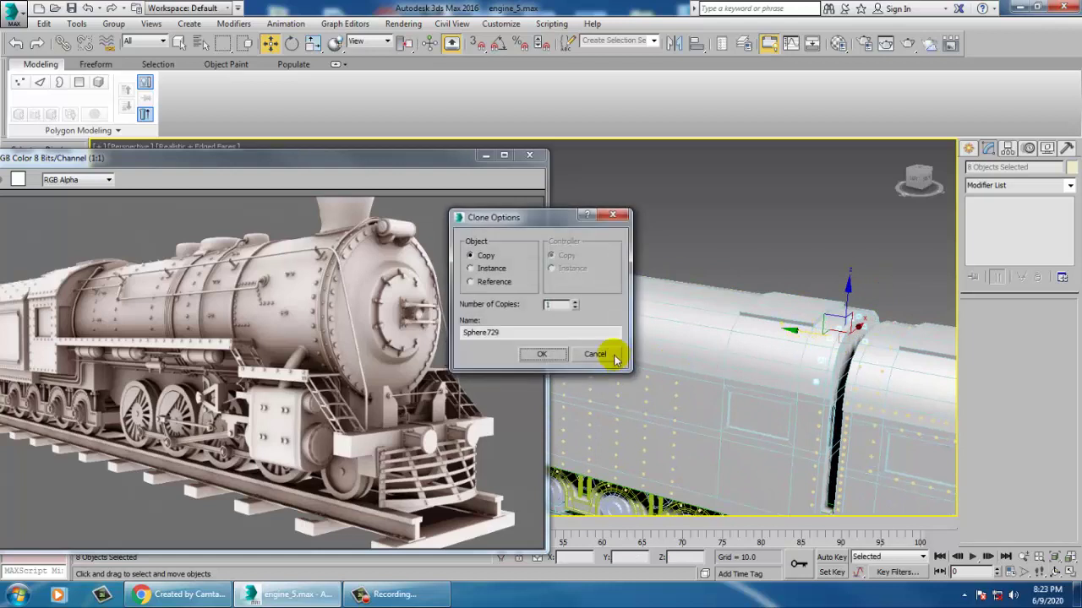
click(539, 353)
Step: Scale the copied rivet arc uniformly and along individual axes to fit the curve of the tender roof
key(z)
scroll(809, 377, up, 3)
alt+middle_drag(781, 353, 821, 355)
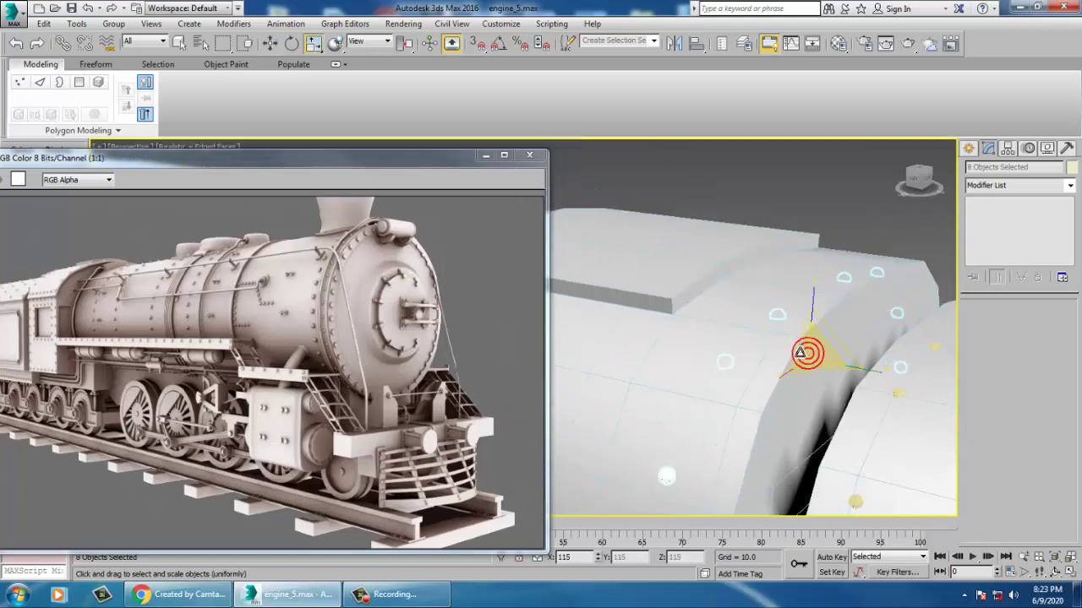
drag(784, 341, 759, 328)
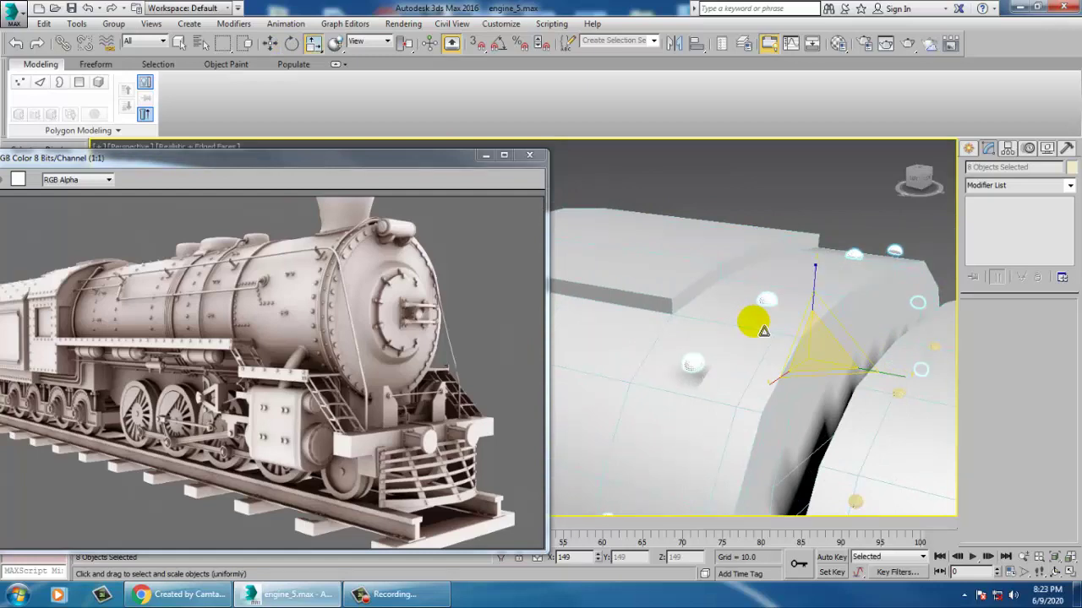
alt+middle_drag(856, 343, 846, 369)
key(w)
key(r)
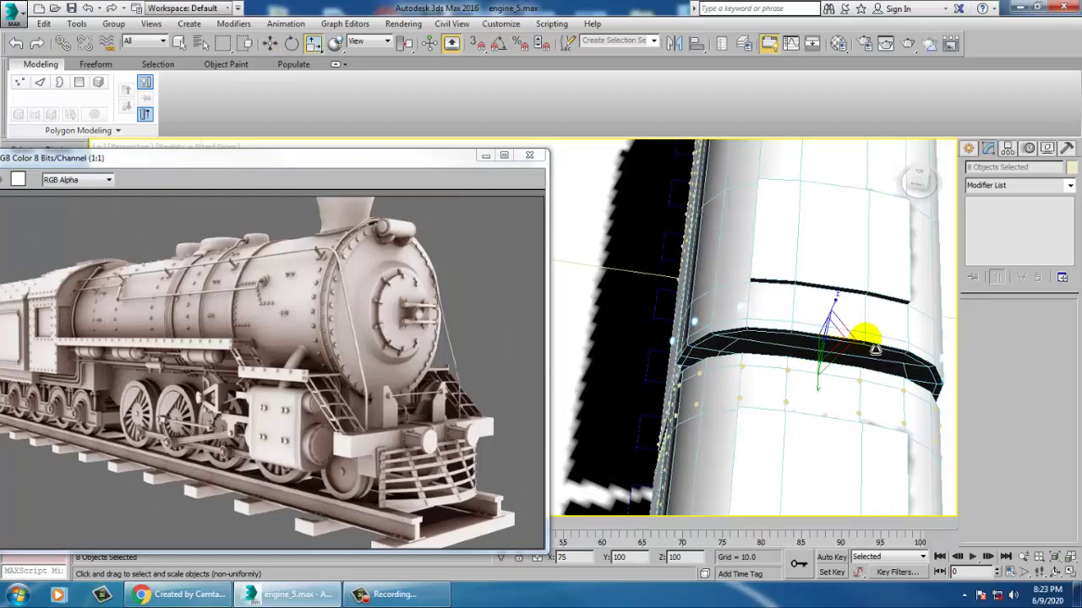
alt+middle_drag(714, 355, 832, 296)
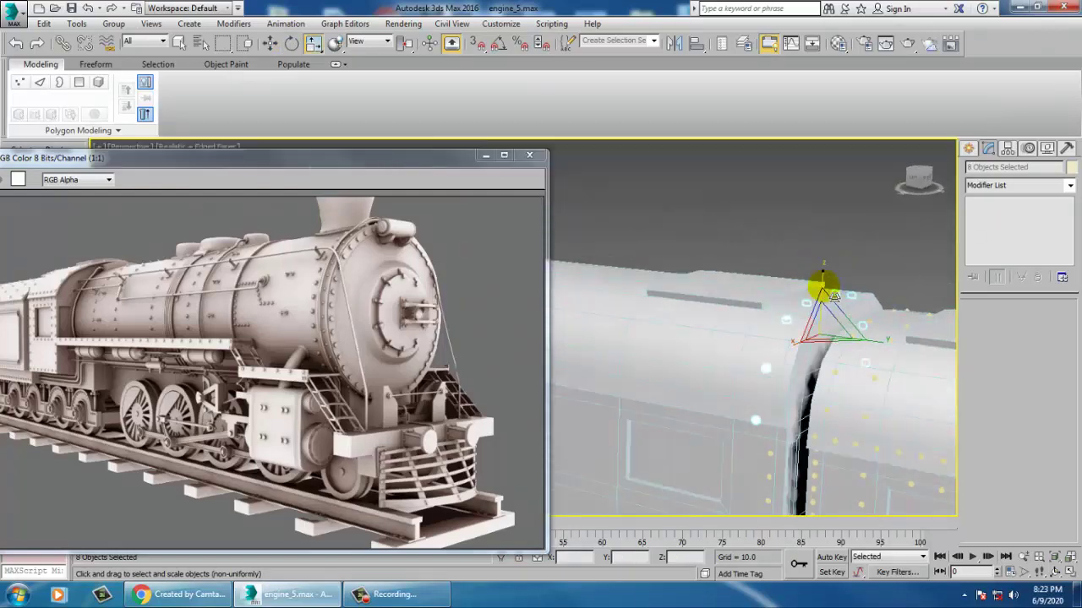
key(w)
key(r)
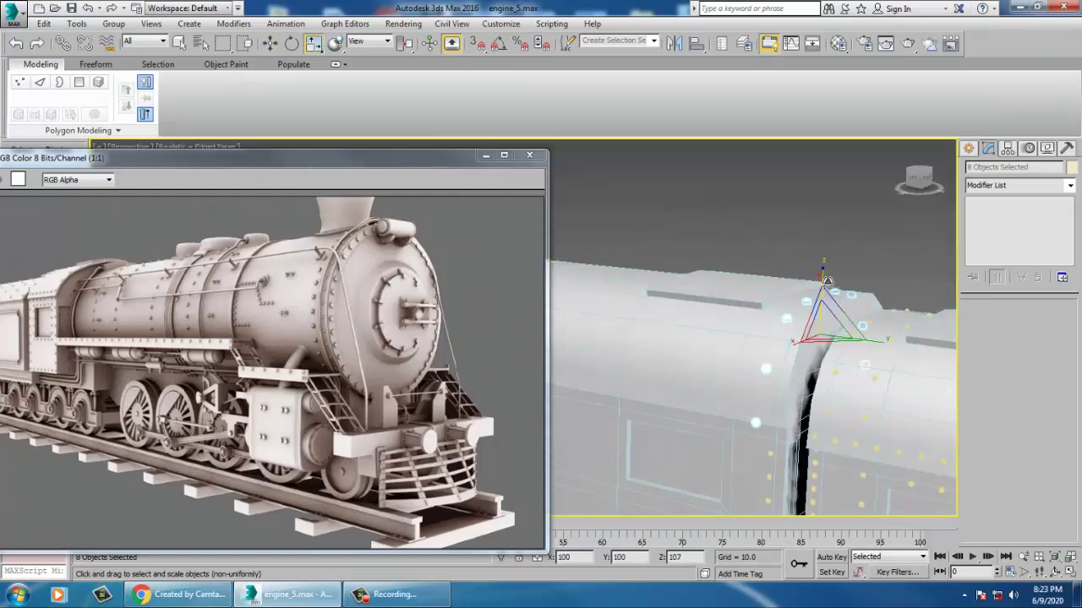
Step: Copy the fitted rivet arc along the tender roof to just behind the raised roof panel
key(w)
alt+middle_drag(828, 343, 780, 309)
shift+drag(676, 299, 603, 282)
click(562, 310)
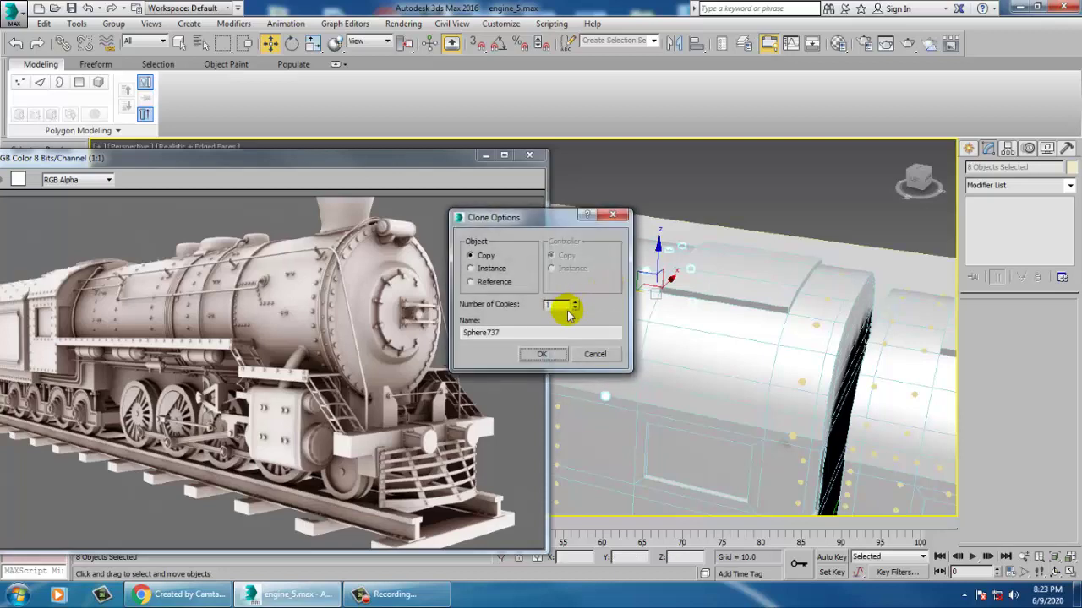
click(541, 355)
Step: Move the lowest rivet of the tender's front arc about 3.5 units along X and 0.6 units up onto the roof surface
click(804, 443)
scroll(845, 435, up, 10)
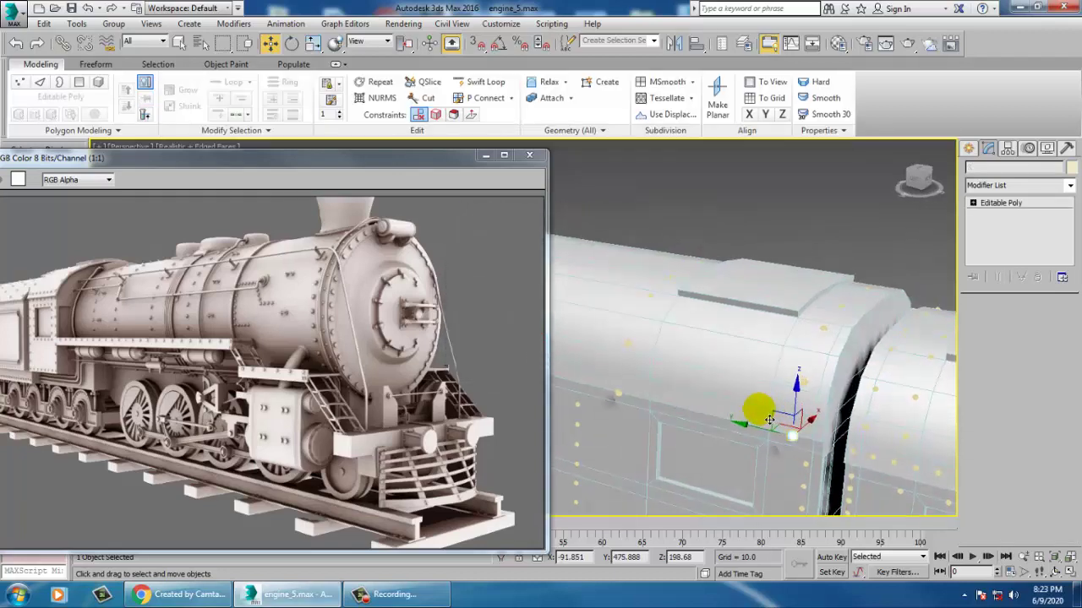
scroll(872, 432, down, 8)
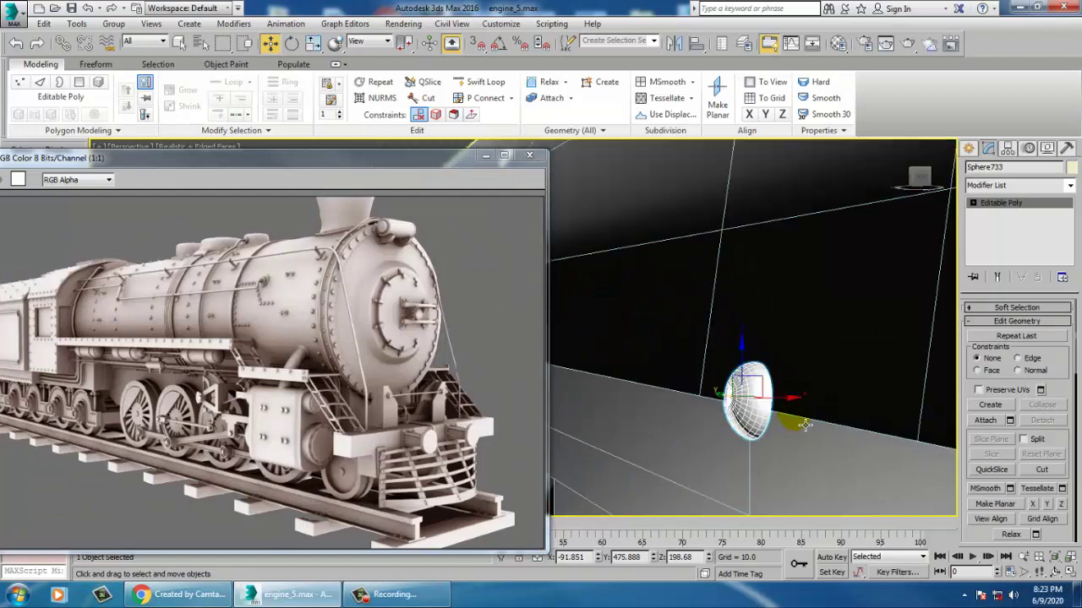
drag(800, 410, 872, 408)
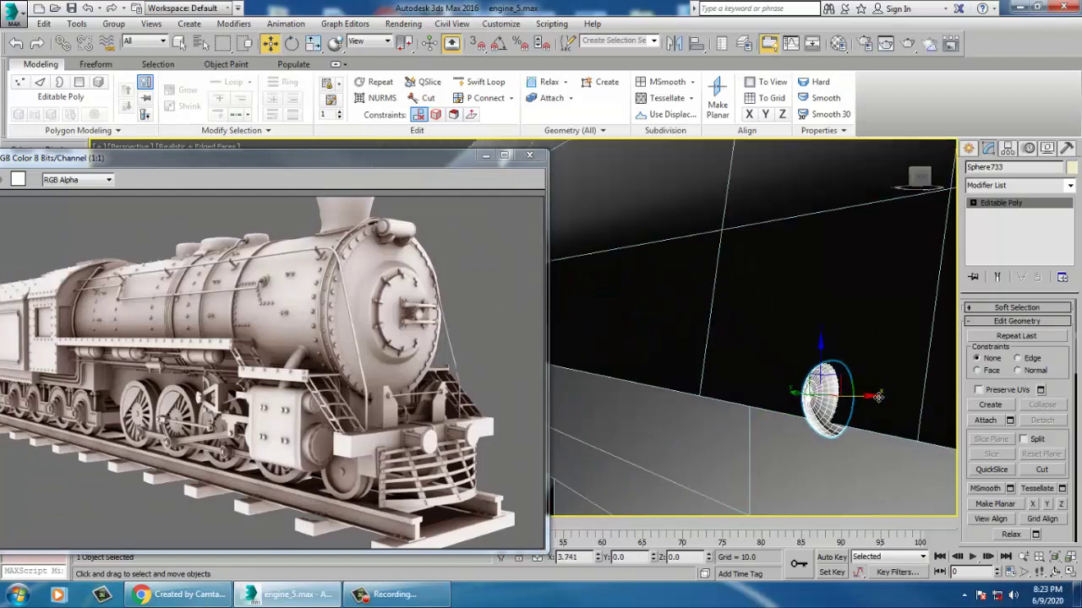
drag(825, 370, 822, 355)
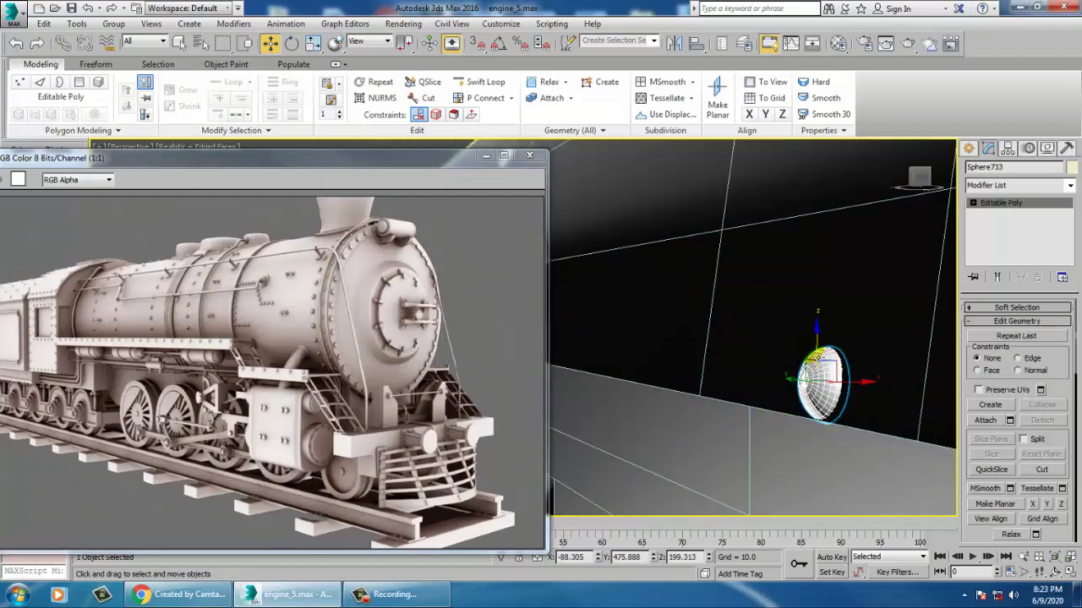
Step: Move the lowest rivet of the arc behind the raised panel about 3.7 units up and 3.7 units along X
scroll(817, 359, down, 5)
click(661, 386)
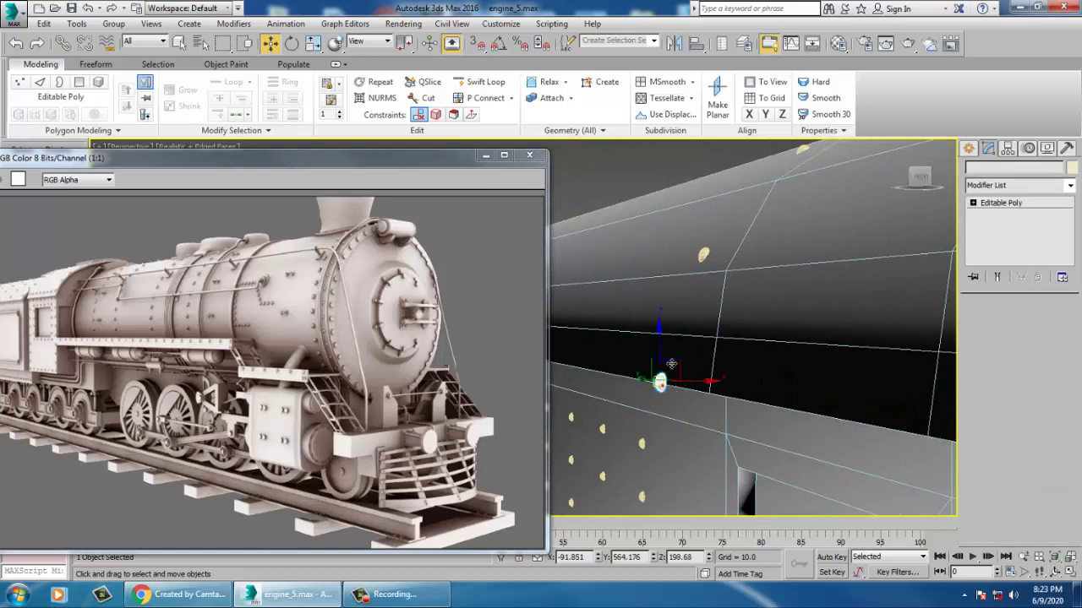
drag(670, 364, 664, 338)
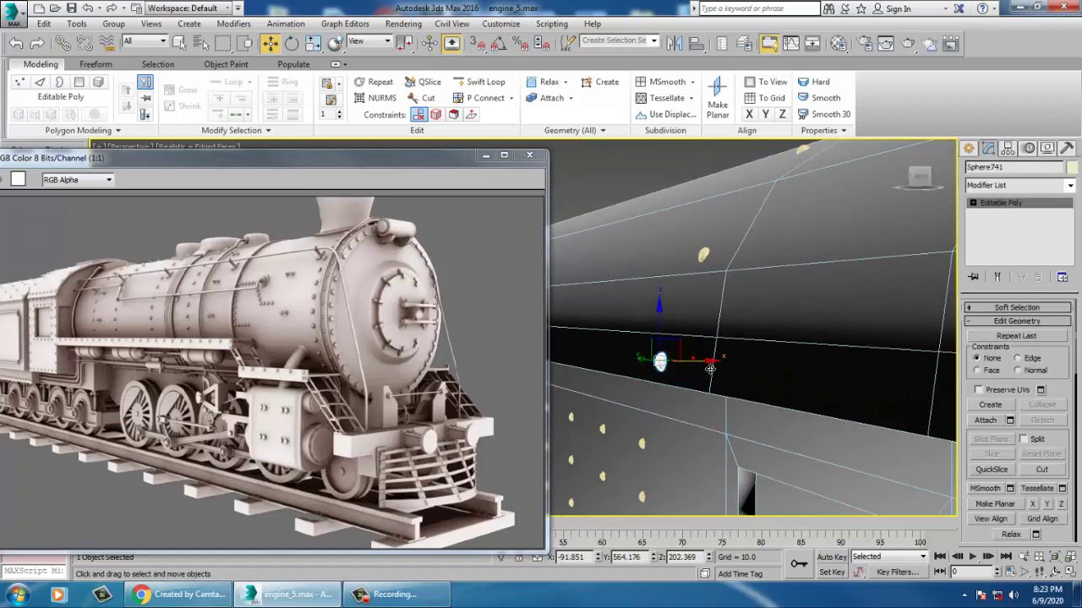
drag(710, 369, 721, 368)
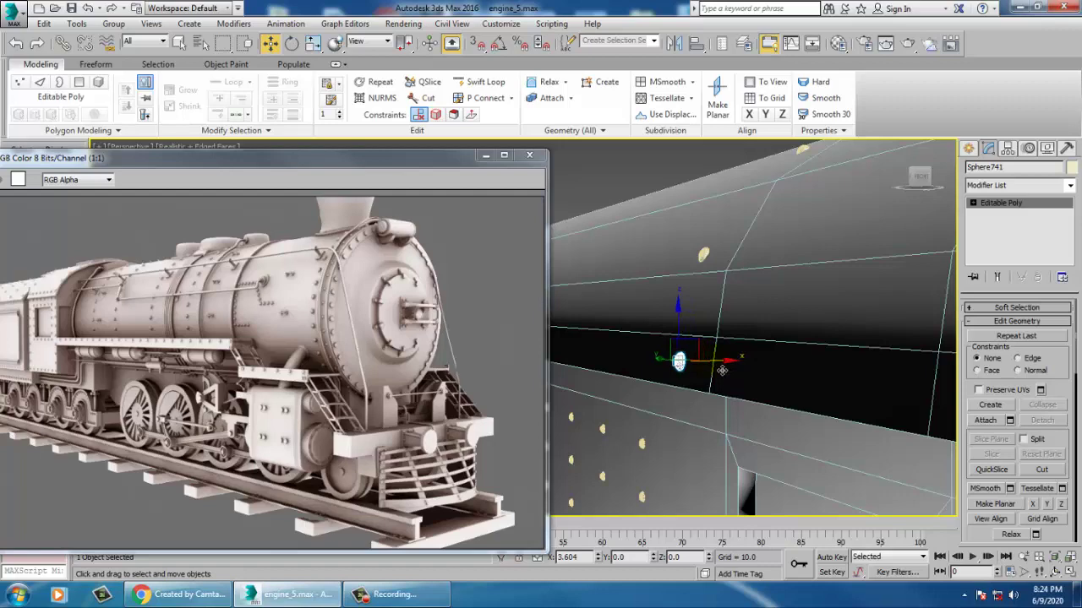
Step: Select only the eight rivets of the arc behind the tender's raised roof panel, leaving out the front arc
alt+middle_drag(722, 370, 827, 362)
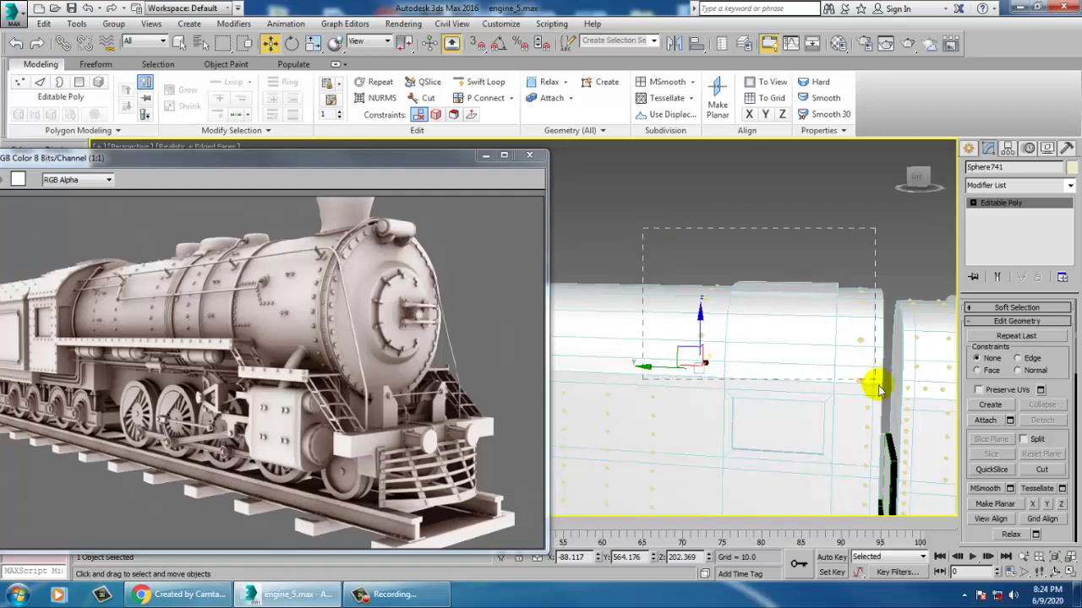
drag(878, 386, 878, 383)
alt+drag(644, 242, 661, 365)
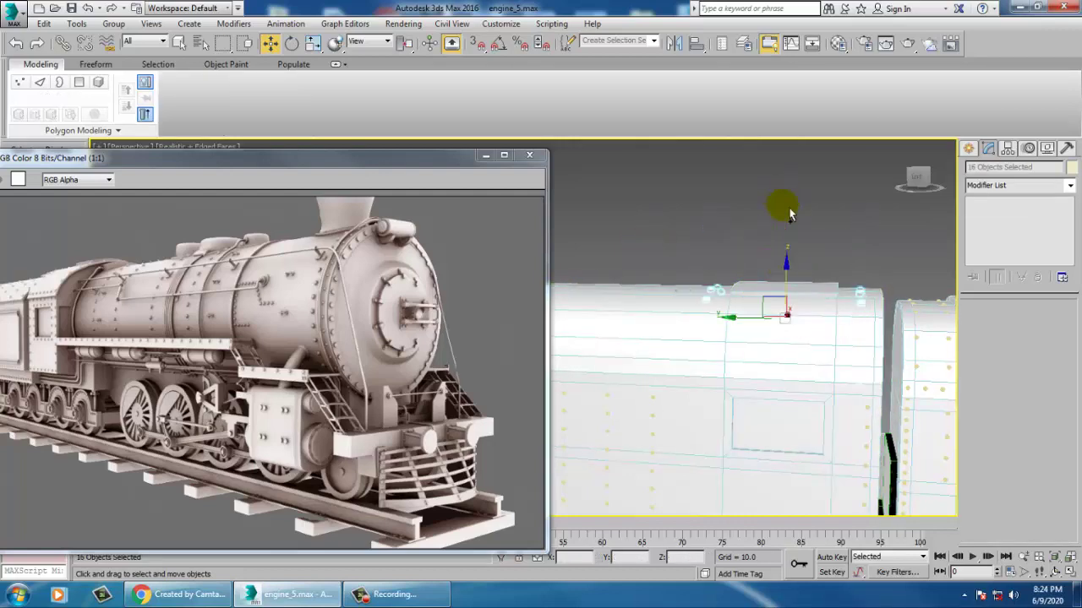
scroll(777, 282, down, 7)
middle_drag(785, 264, 781, 339)
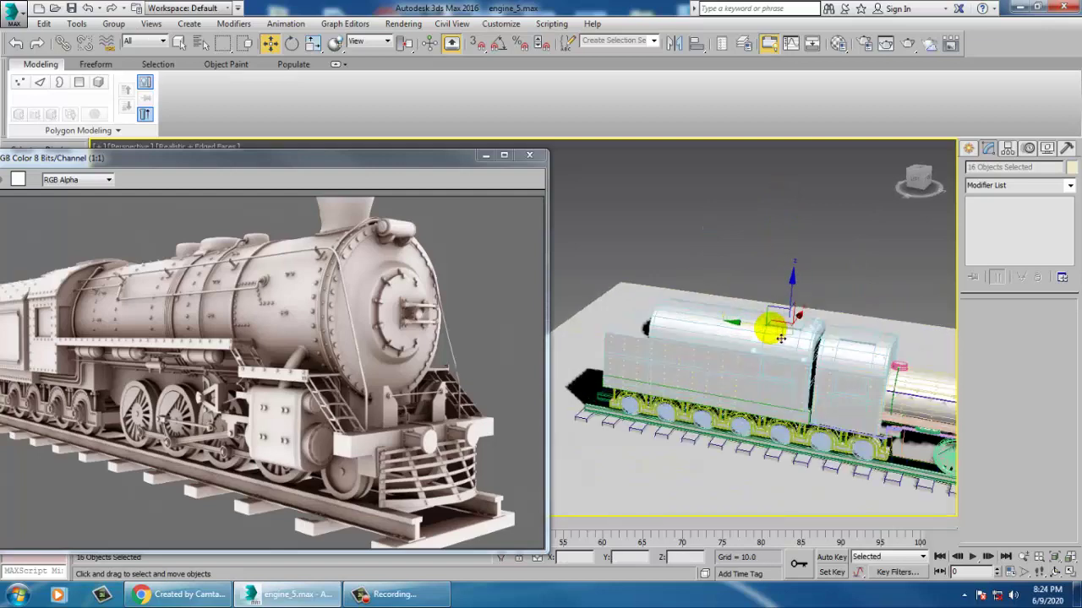
scroll(781, 338, up, 6)
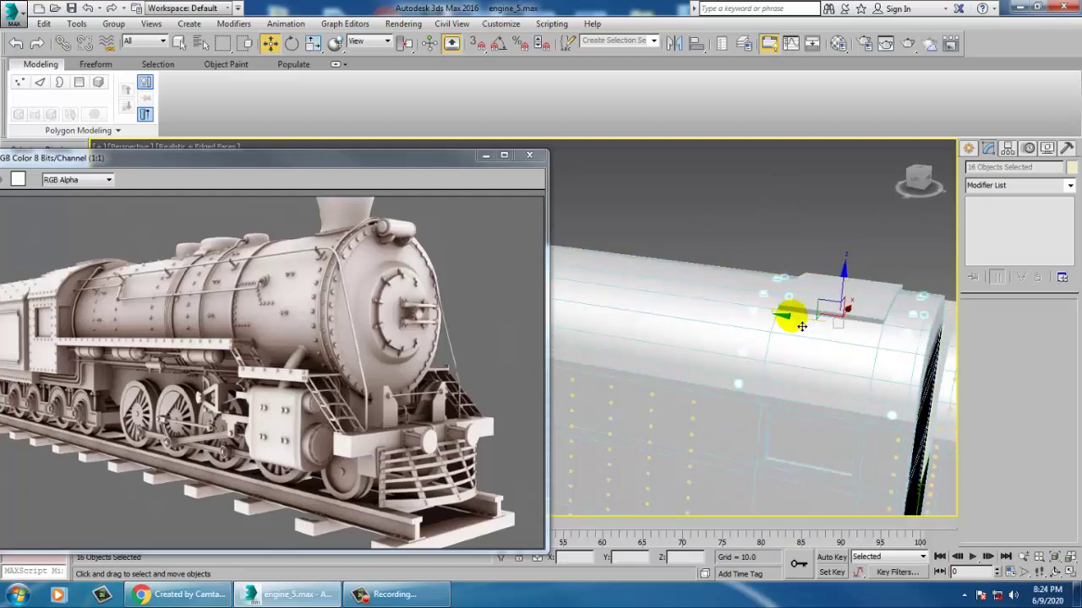
alt+drag(875, 217, 972, 427)
middle_drag(792, 350, 834, 372)
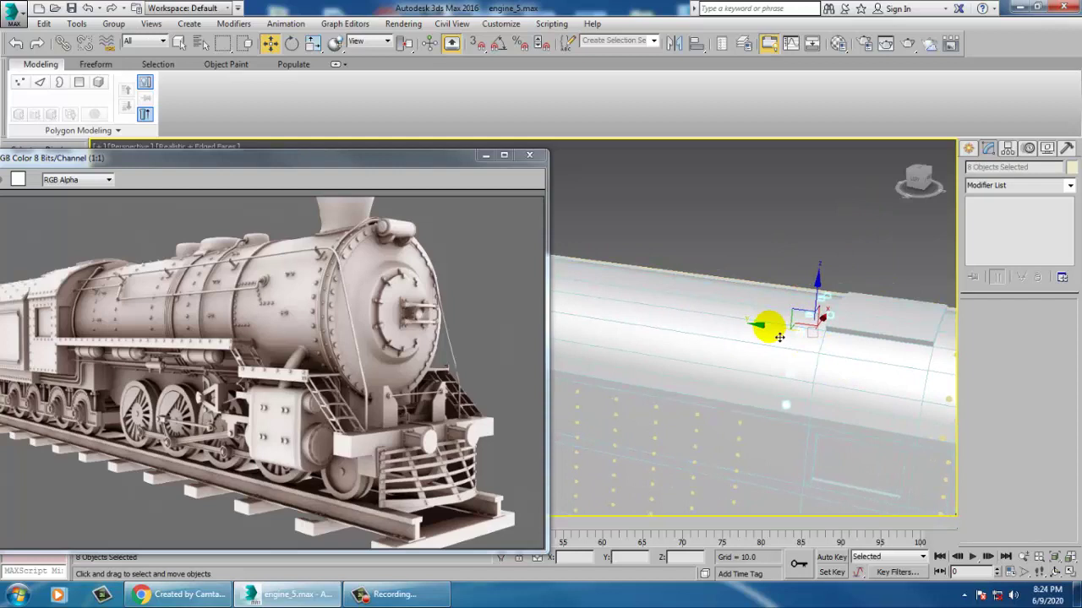
Step: Make evenly spaced copies of the selected rivet arc along the tender roof to its rear end, and clear the selection
drag(779, 337, 725, 328)
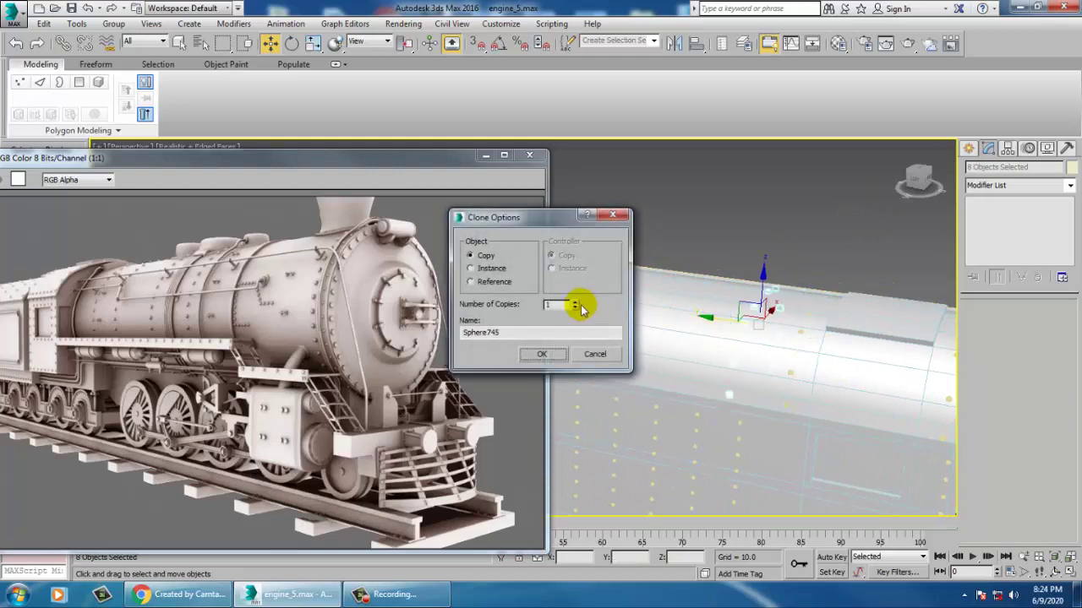
click(539, 355)
mouse_move(584, 309)
alt+middle_down()
mouse_move(866, 319)
mouse_move(759, 300)
alt+middle_up()
key(ctrl+d)
scroll(833, 333, down, 4)
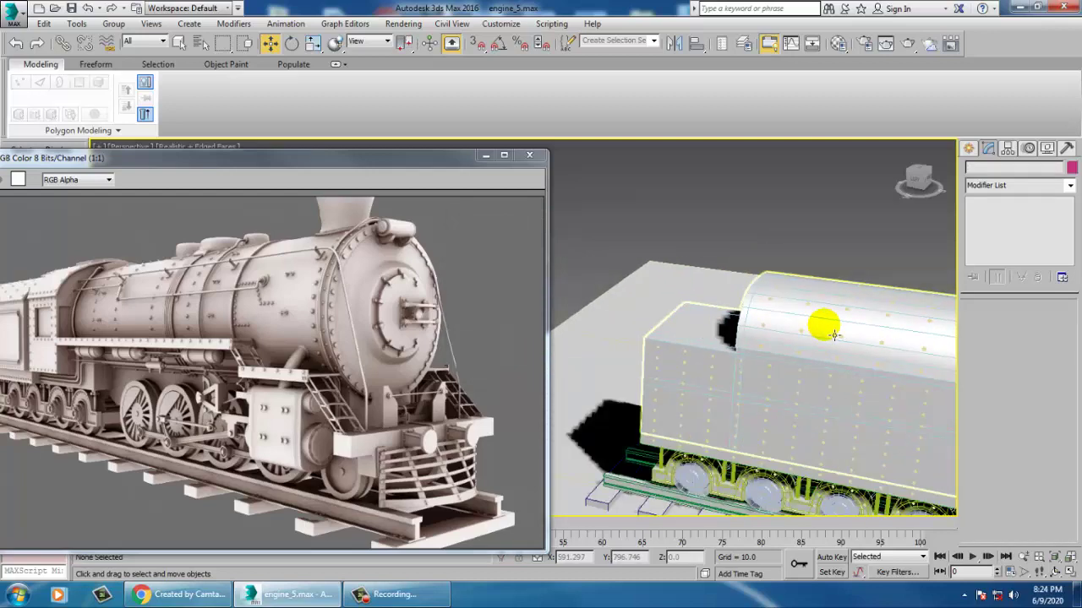
Step: Move the reference render window higher while comparing the riveted cab and tender with it
alt+middle_drag(833, 333, 743, 362)
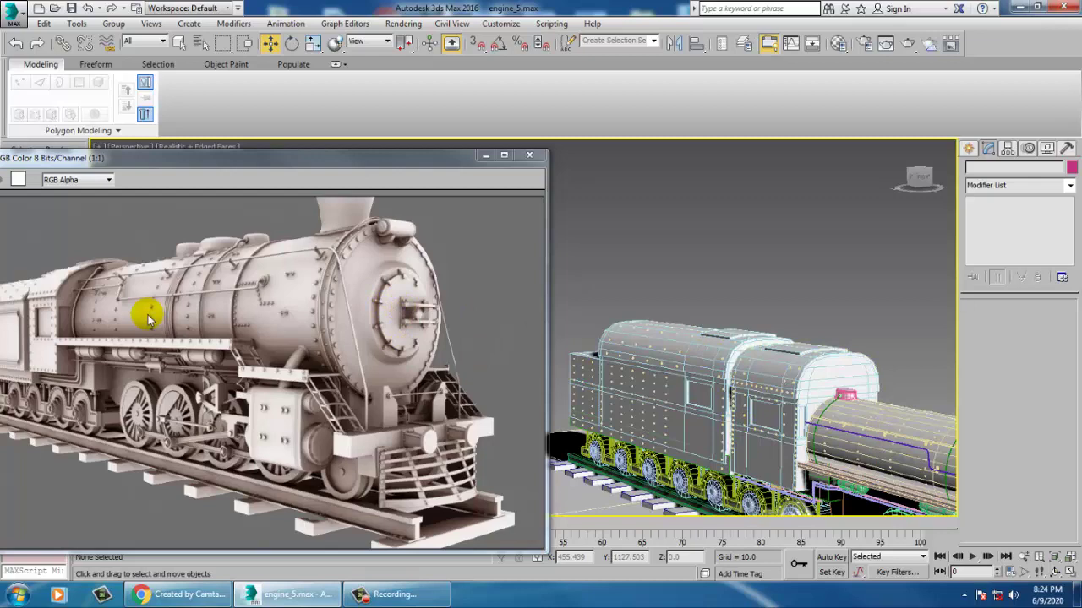
drag(297, 159, 297, 134)
drag(192, 138, 204, 113)
Step: Select the middle horizontal row of vertices on the tender body and lower it about 24.8 units
alt+middle_drag(705, 365, 682, 406)
scroll(691, 414, up, 5)
click(691, 414)
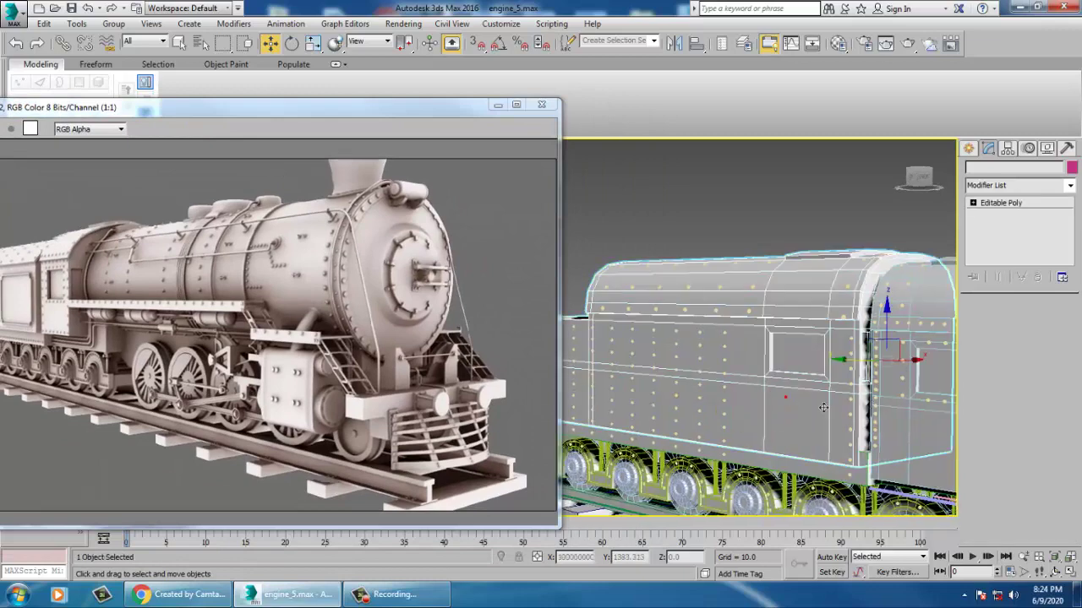
scroll(803, 376, down, 3)
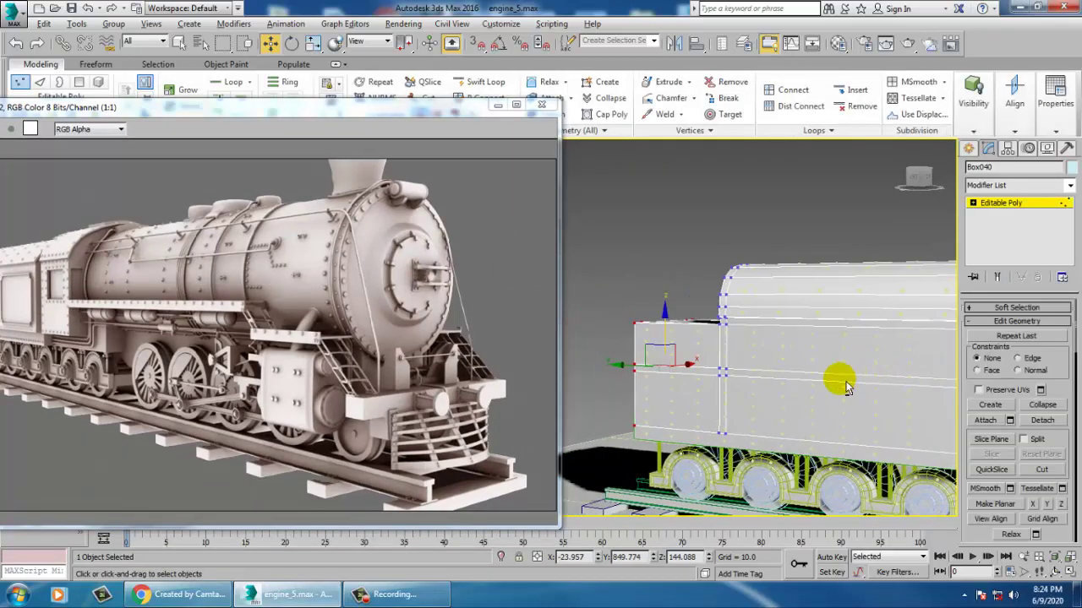
scroll(687, 382, up, 3)
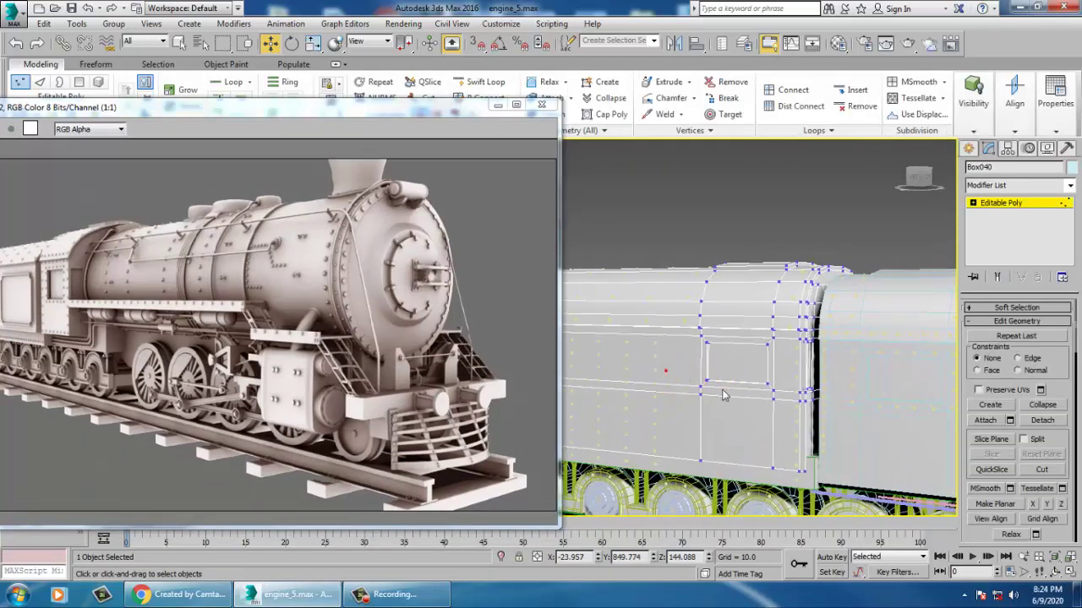
scroll(749, 382, down, 5)
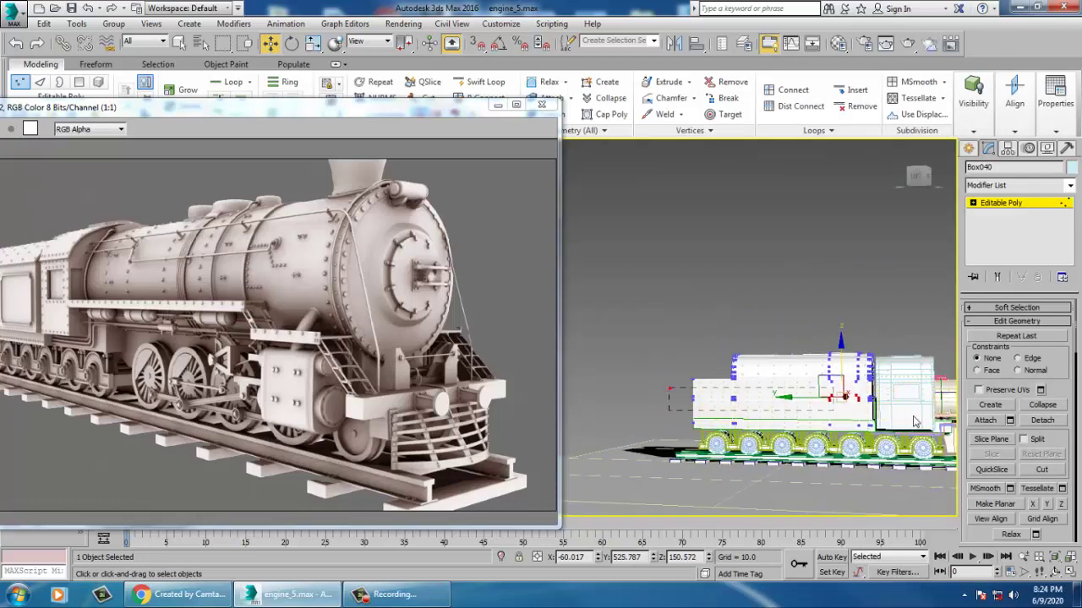
key(F3)
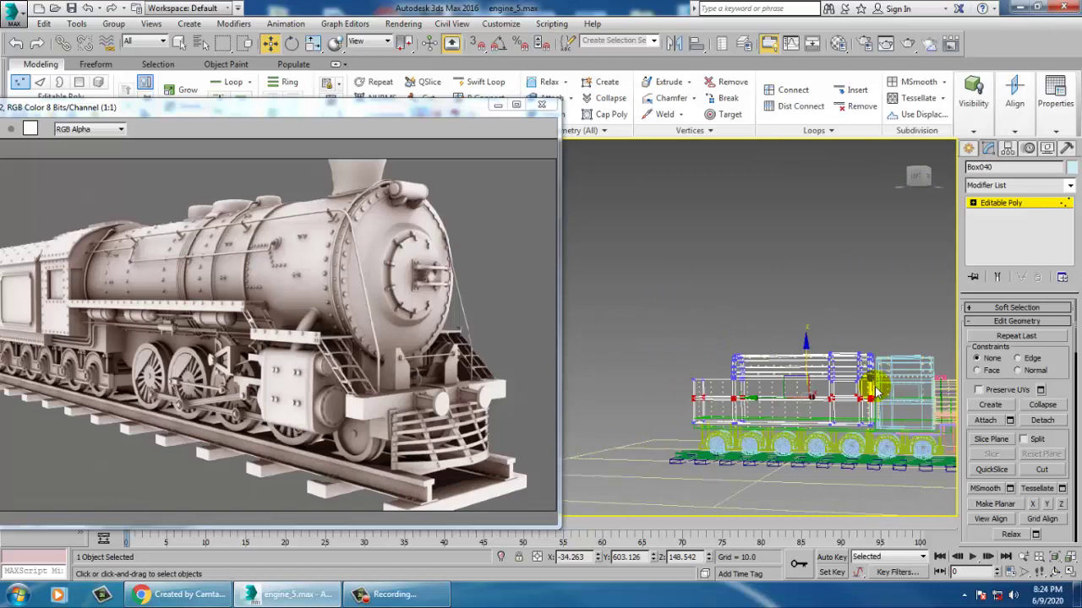
scroll(836, 389, up, 5)
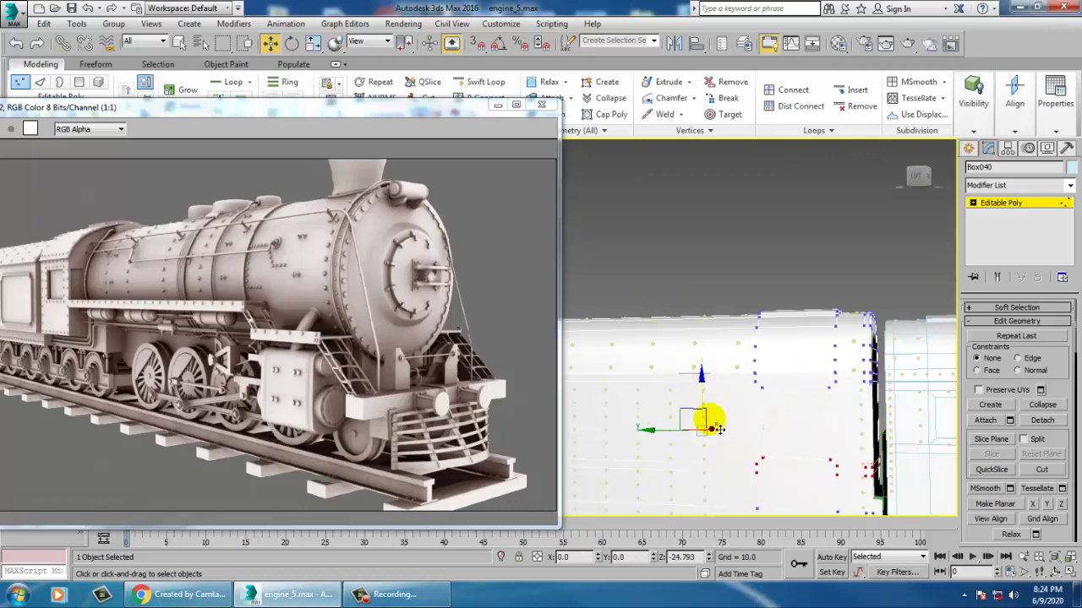
scroll(786, 414, down, 3)
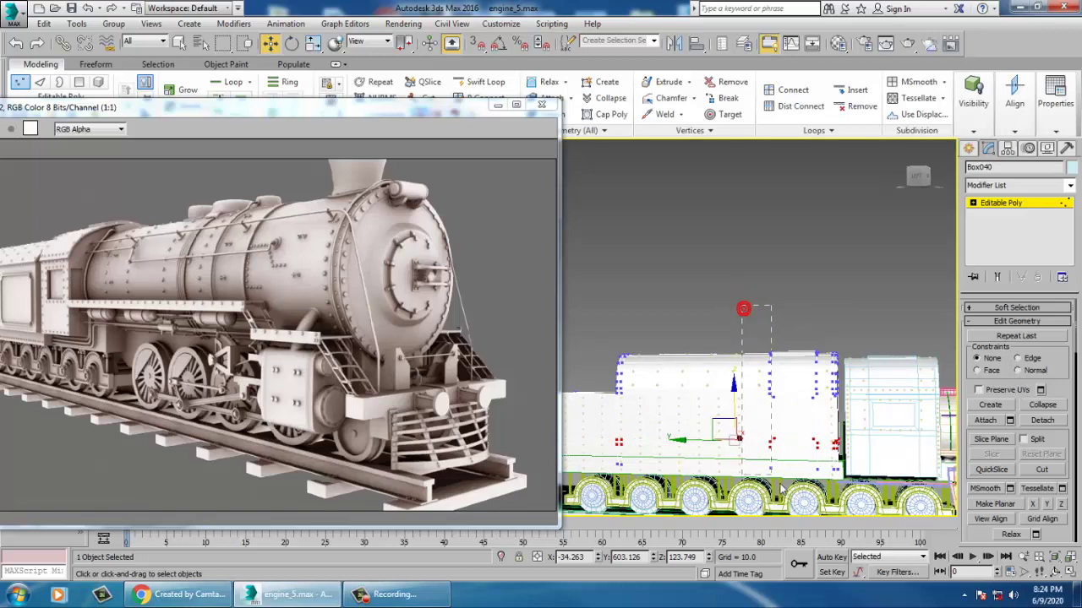
Step: Select the vertical column of vertices behind the tender's window panel and move it about 37 units rearward along Y
drag(797, 497, 793, 478)
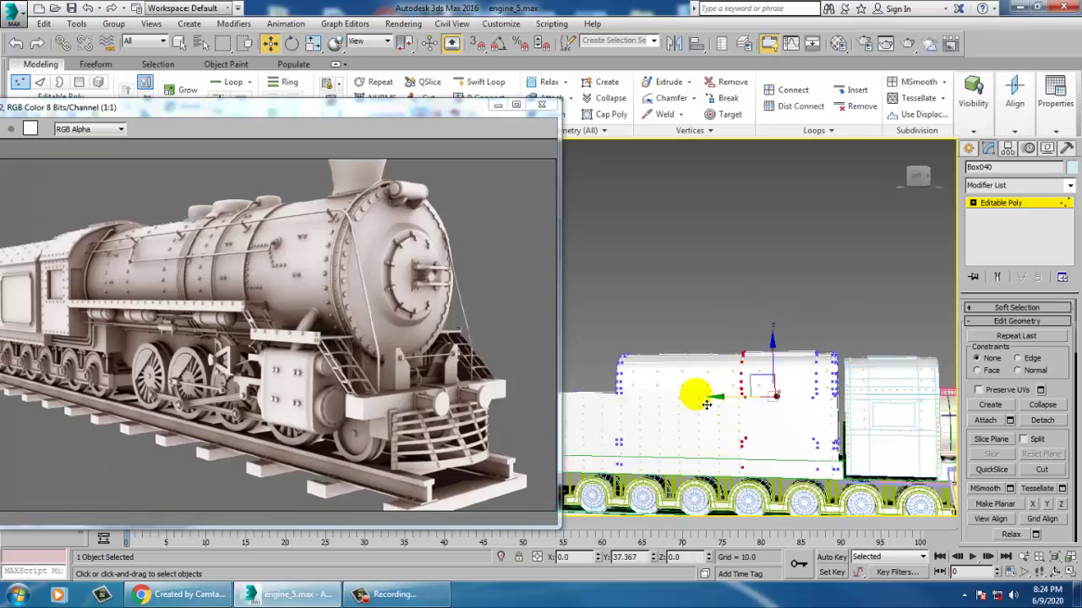
drag(735, 409, 738, 409)
scroll(749, 411, up, 5)
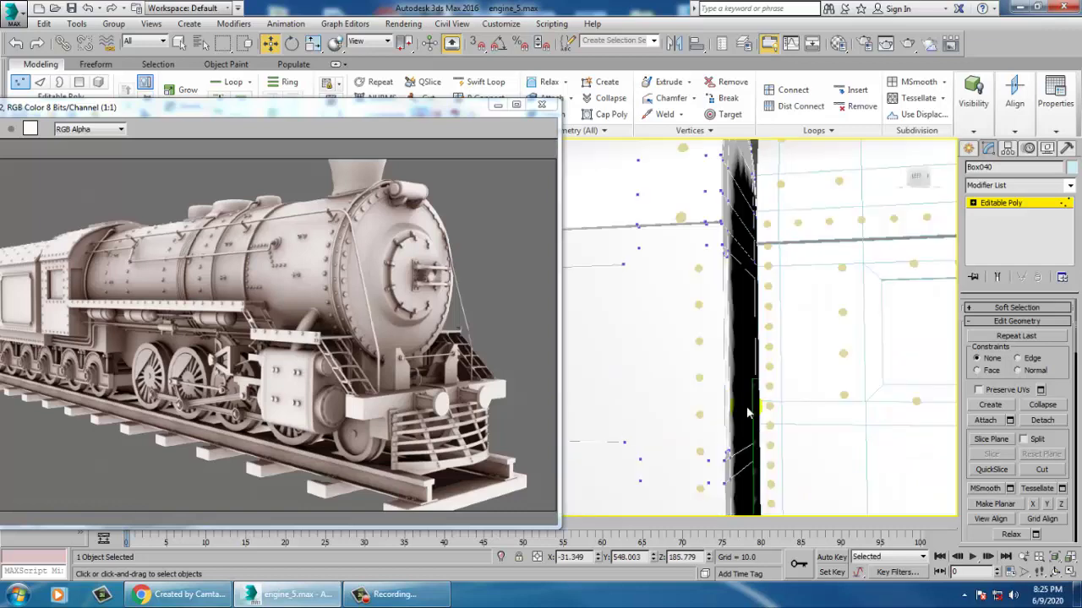
Step: Check the reshaped tender side from several angles, save the scene, and leave vertex editing of the tender body
alt+middle_drag(749, 410, 766, 394)
scroll(758, 414, down, 5)
scroll(750, 393, up, 3)
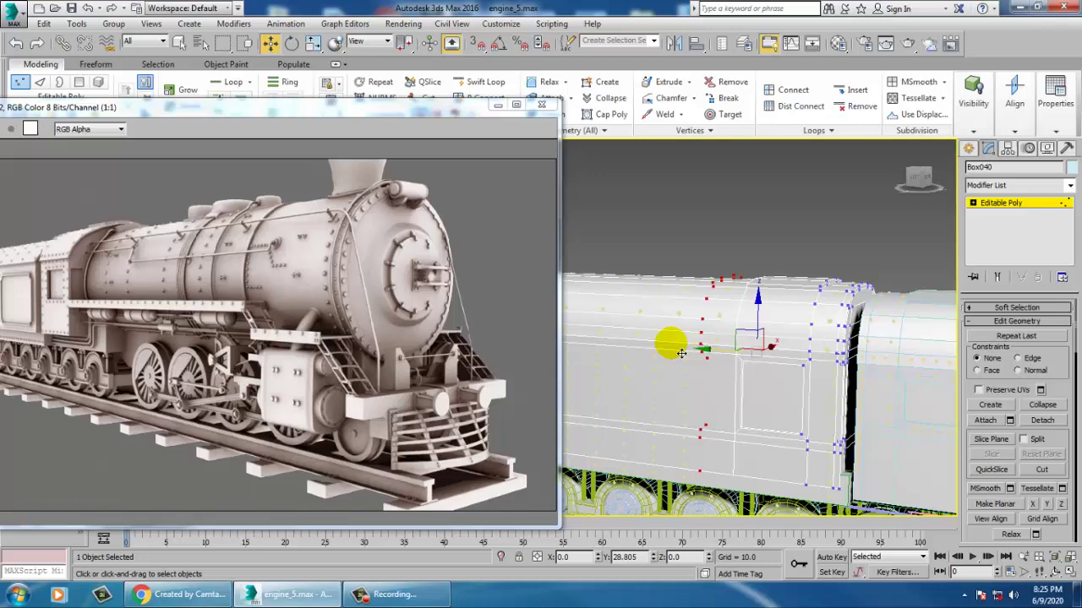
alt+middle_drag(874, 381, 864, 387)
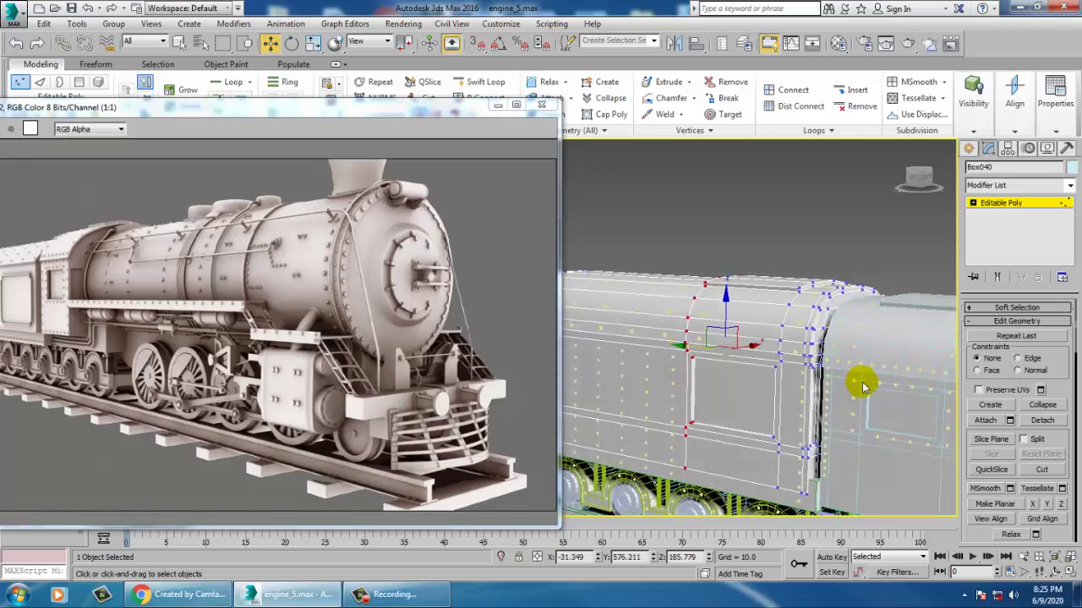
scroll(832, 395, down, 4)
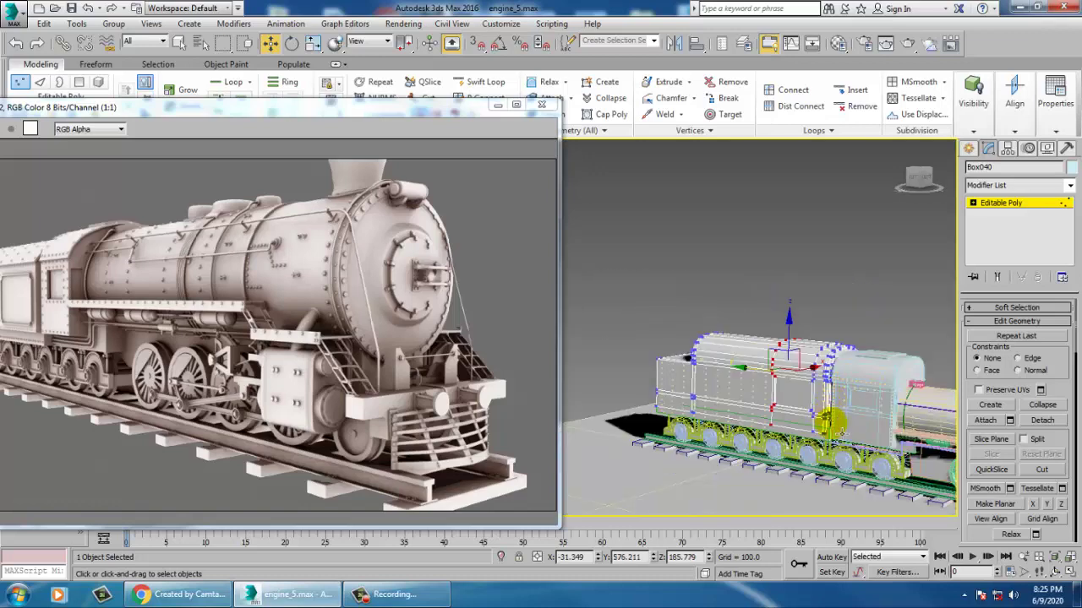
scroll(835, 421, up, 5)
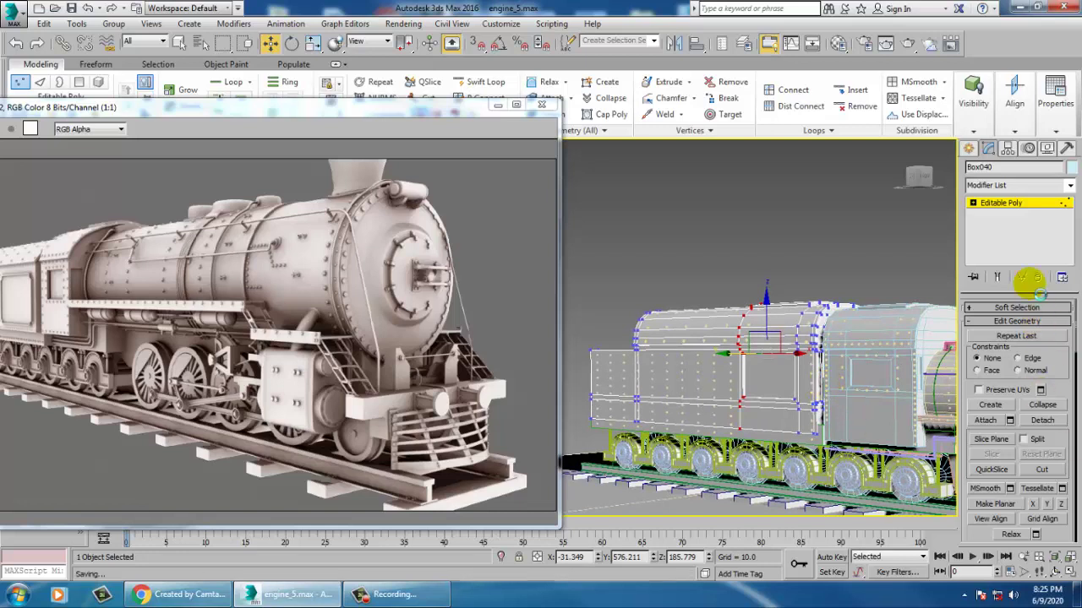
click(1010, 203)
scroll(643, 403, down, 5)
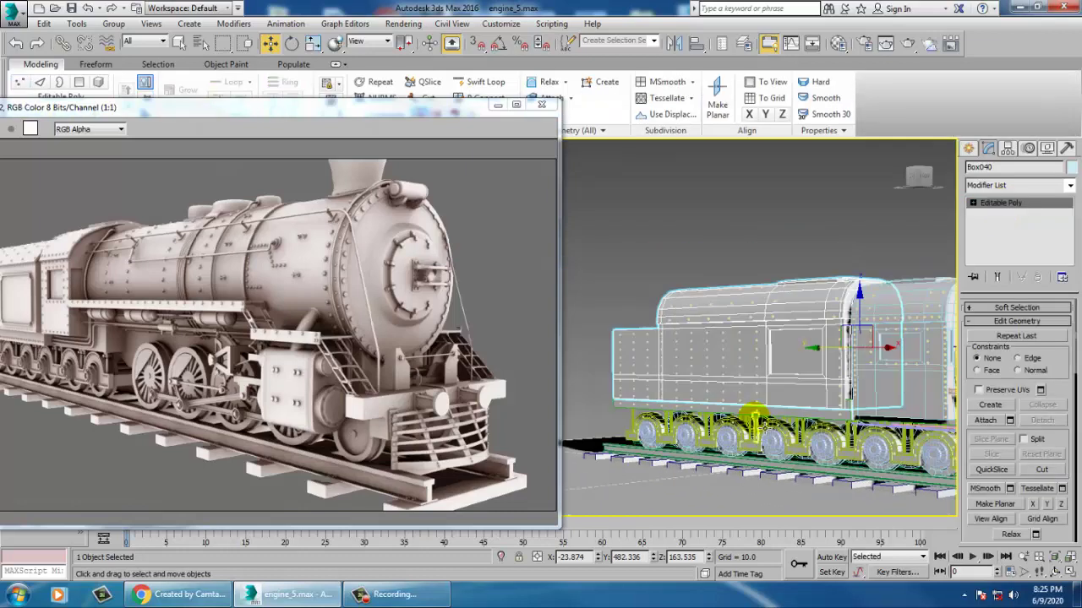
Step: Select the round valve wheel on the boiler's side together with the lower pipe that runs from it
alt+middle_drag(643, 403, 672, 346)
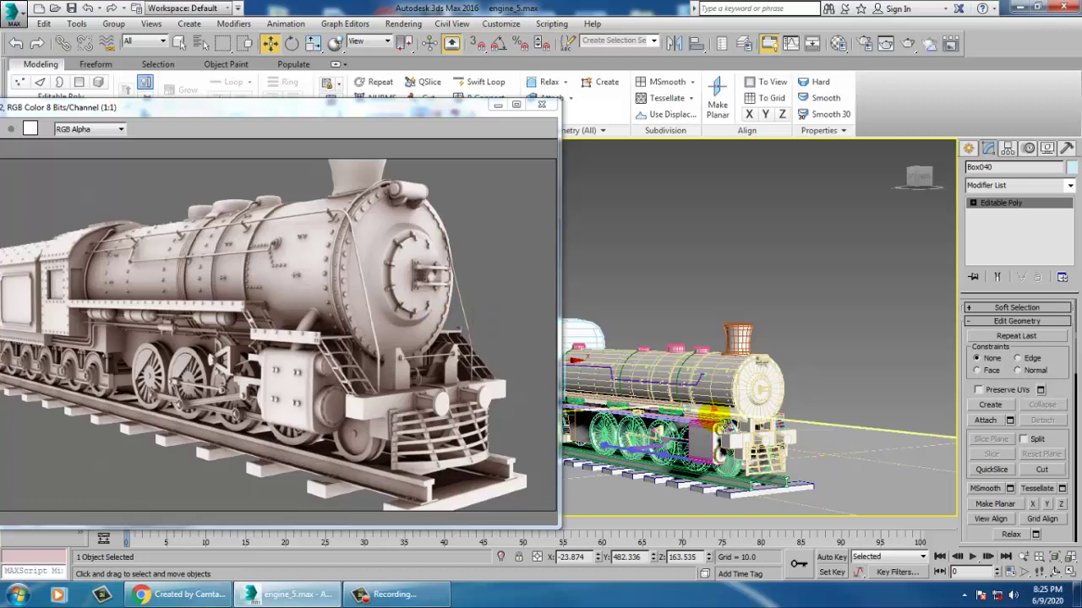
click(746, 339)
key(z)
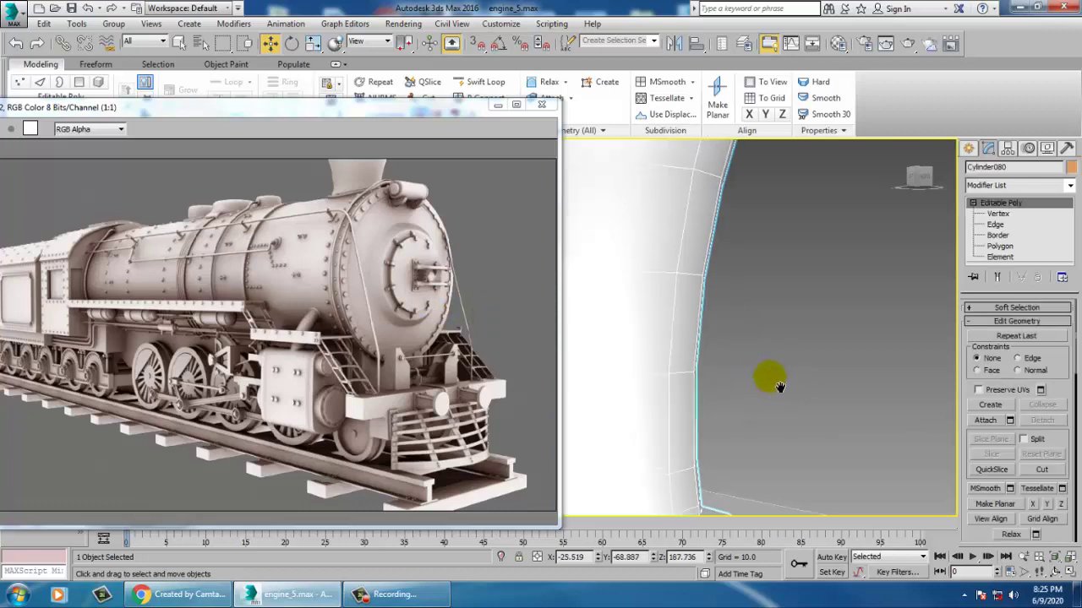
scroll(760, 377, down, 4)
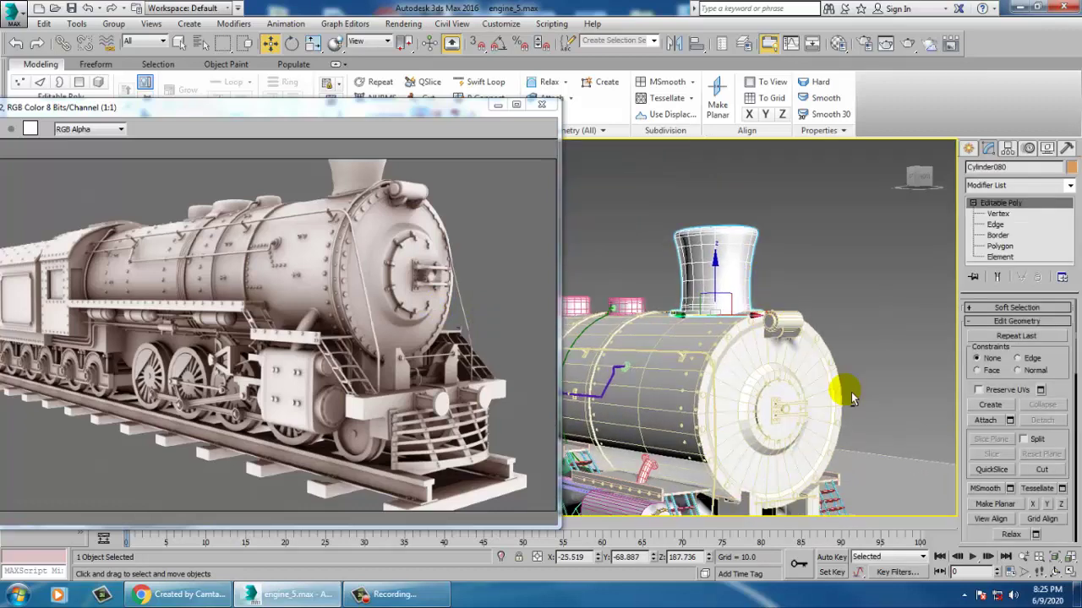
alt+middle_drag(838, 391, 795, 380)
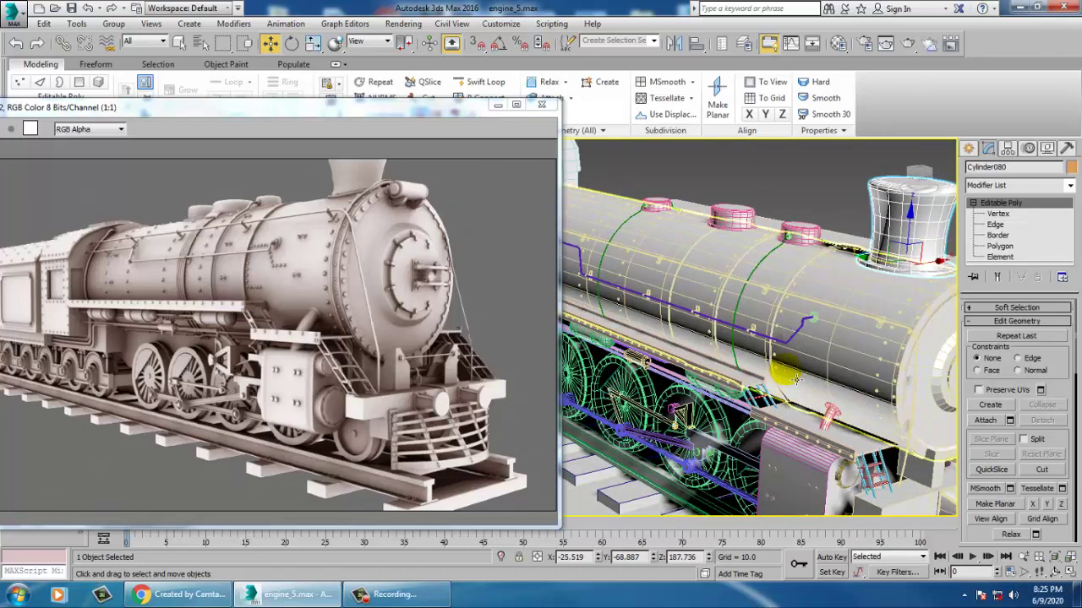
alt+middle_drag(788, 310, 832, 330)
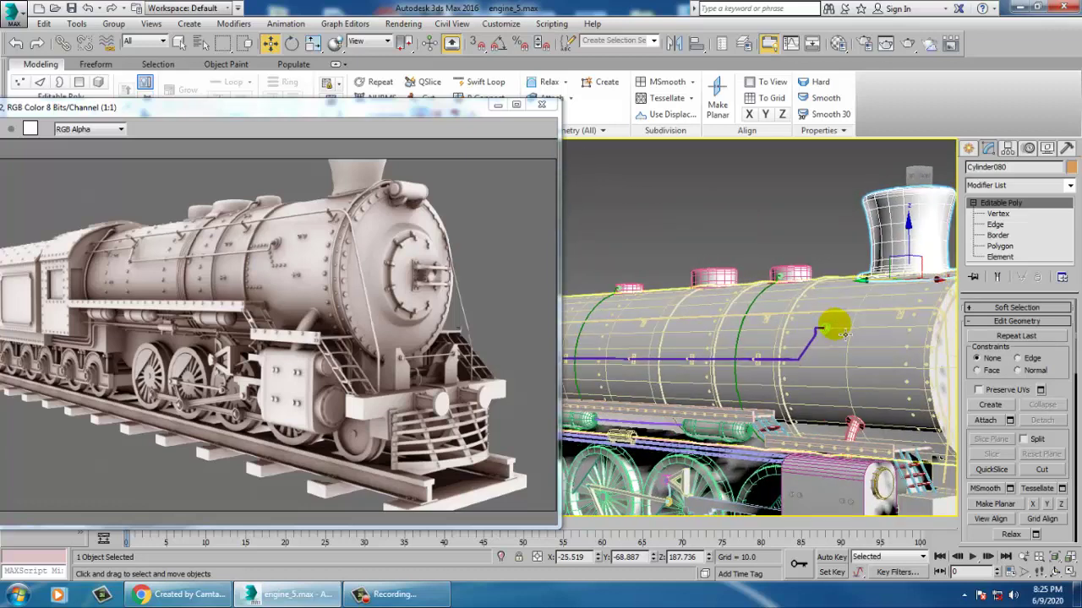
scroll(833, 334, up, 4)
click(817, 320)
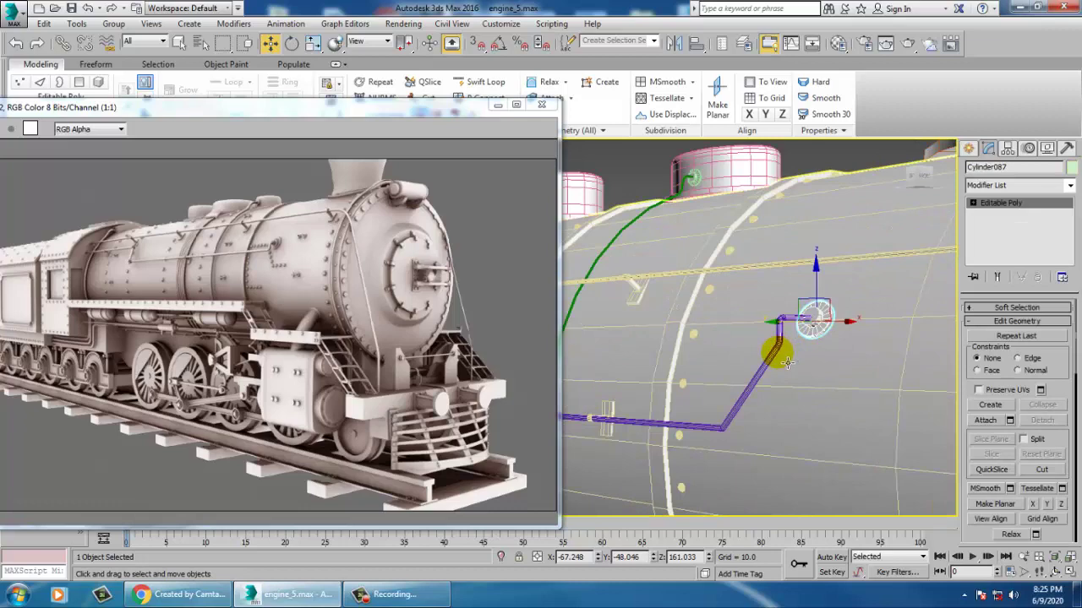
ctrl+click(778, 352)
Step: Add all the clamps along the boiler's lower side pipe to the selection, working back toward the cab
middle_drag(887, 326, 799, 365)
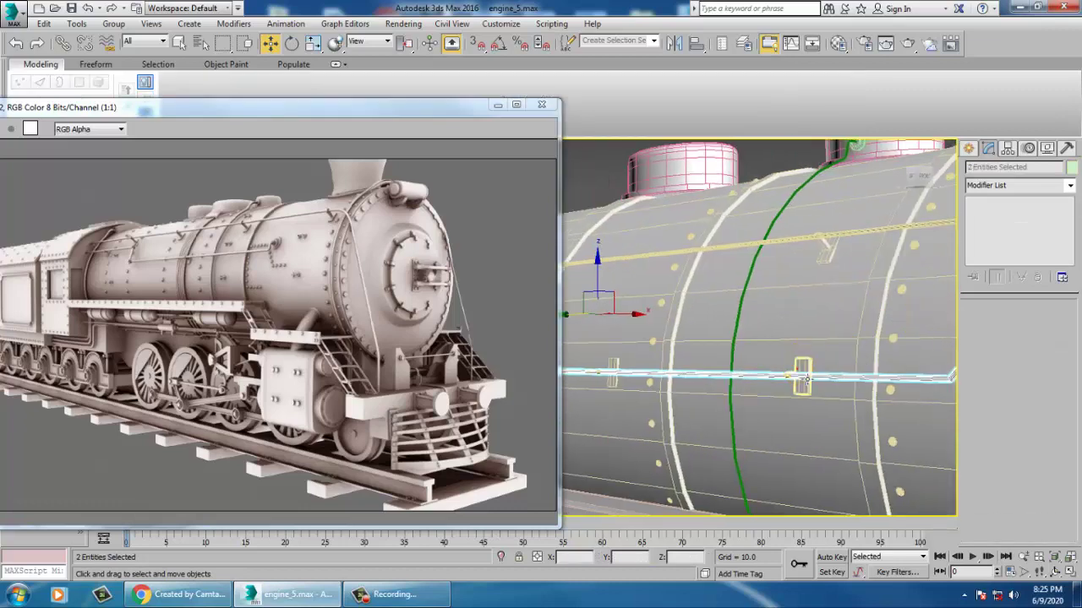
ctrl+click(803, 378)
ctrl+click(616, 373)
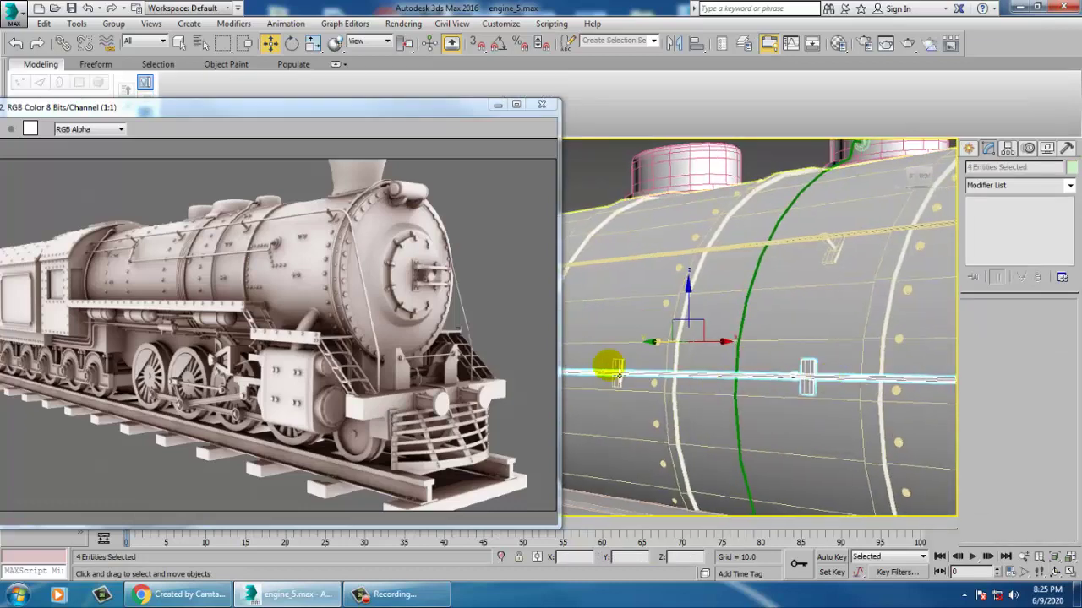
alt+middle_drag(617, 372, 845, 374)
ctrl+click(777, 384)
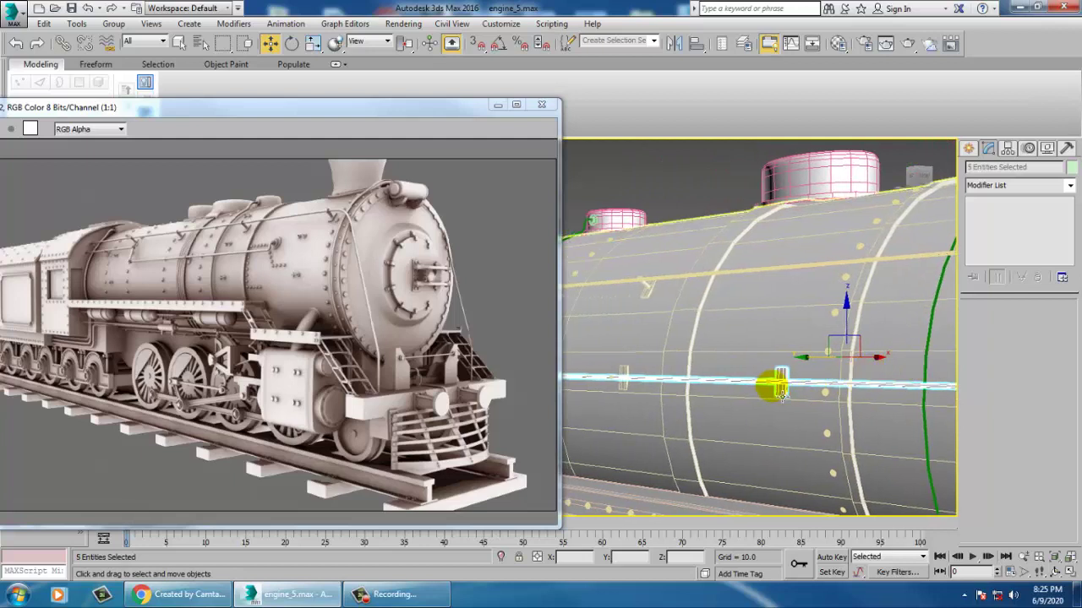
ctrl+click(778, 394)
middle_drag(778, 395, 832, 404)
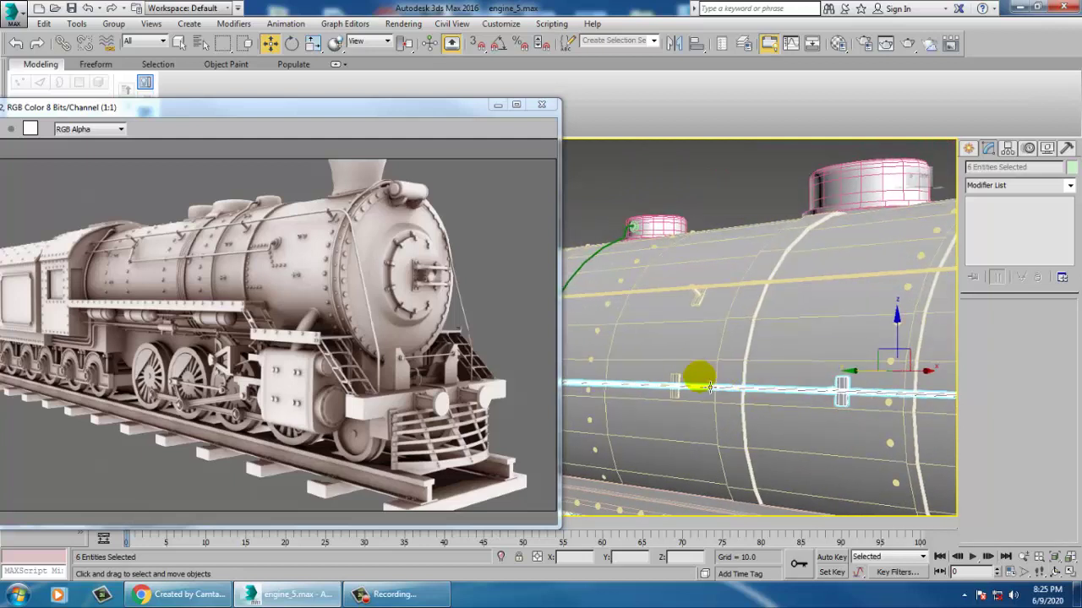
ctrl+click(675, 389)
ctrl+click(663, 385)
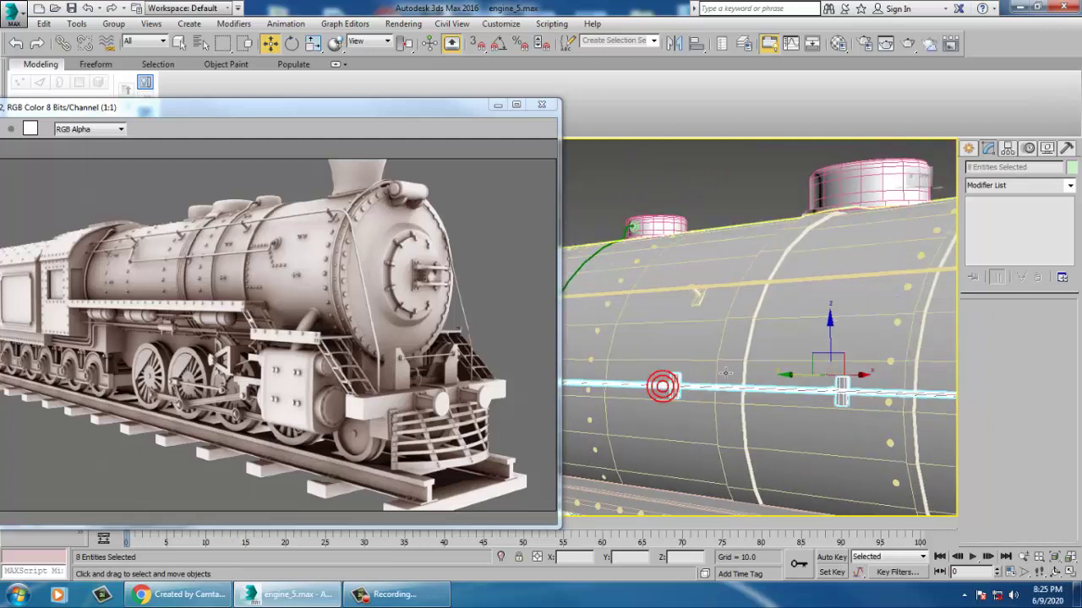
alt+middle_drag(663, 384, 1018, 511)
ctrl+click(715, 398)
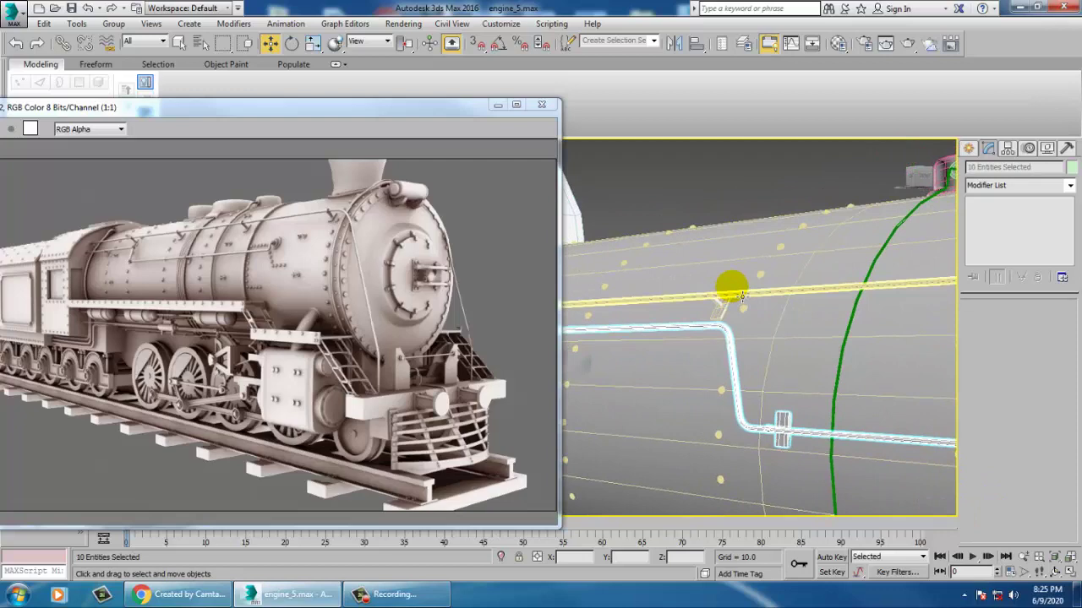
Step: Add the upper handrail and its support brackets on the rear and middle boiler sections to the selection
ctrl+click(751, 304)
ctrl+click(722, 316)
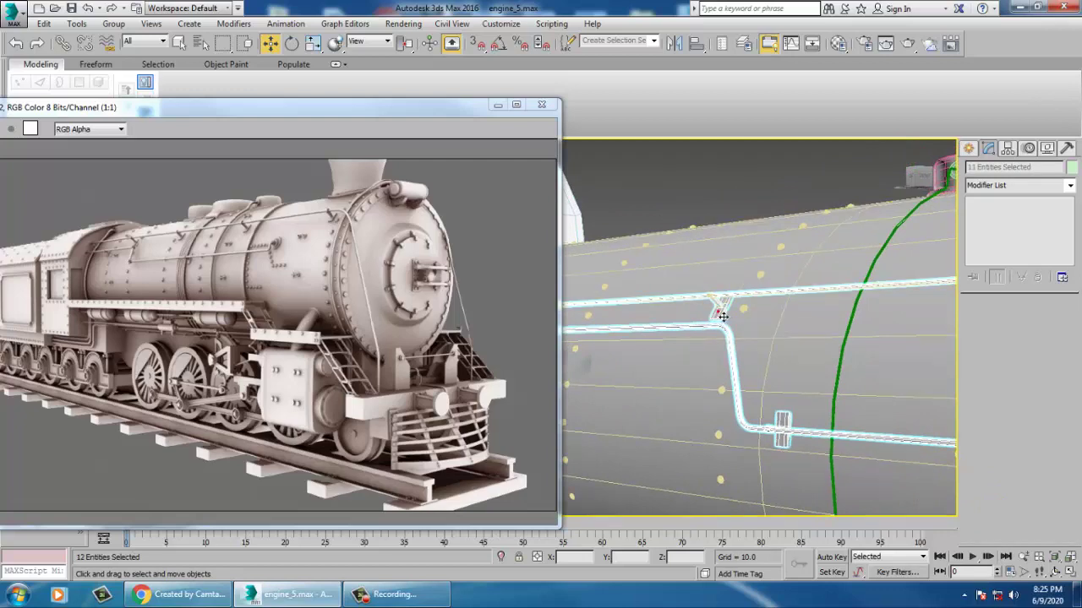
scroll(738, 329, down, 5)
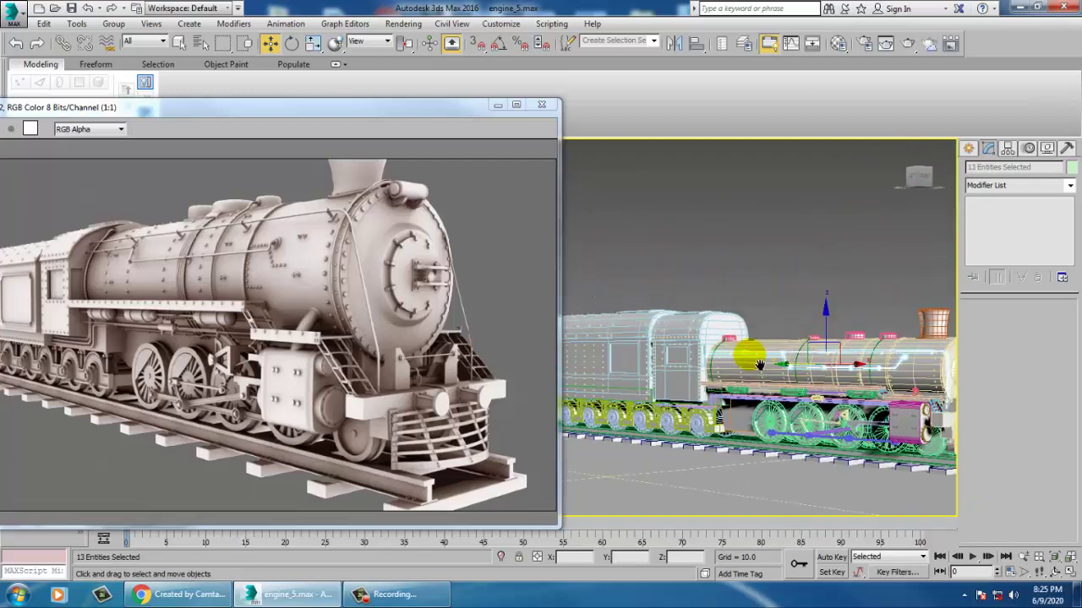
scroll(796, 411, up, 6)
ctrl+click(796, 398)
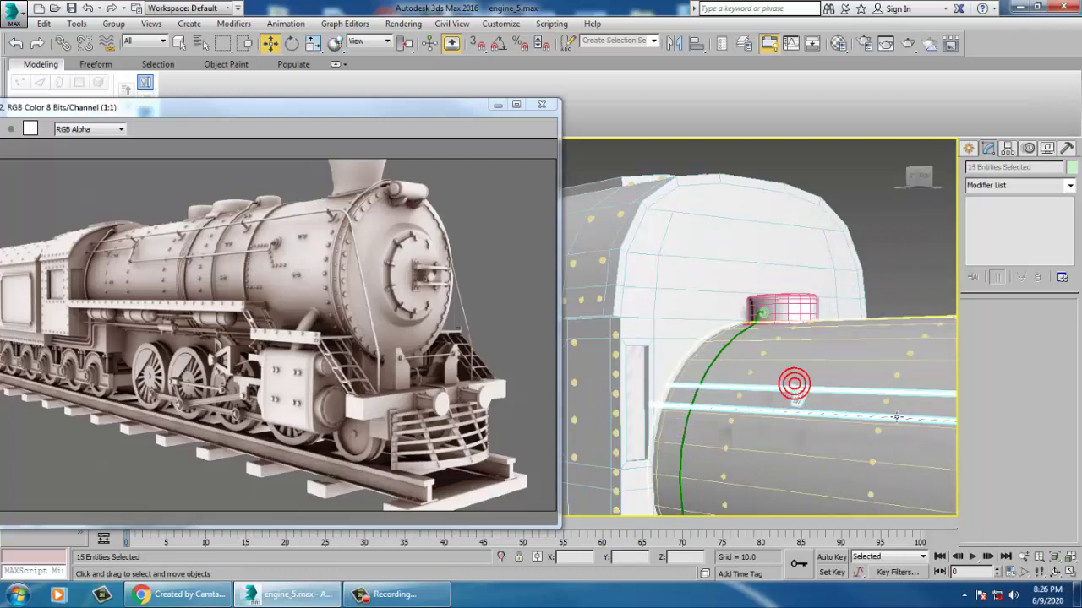
middle_drag(897, 418, 644, 353)
scroll(871, 414, down, 4)
middle_drag(871, 414, 482, 359)
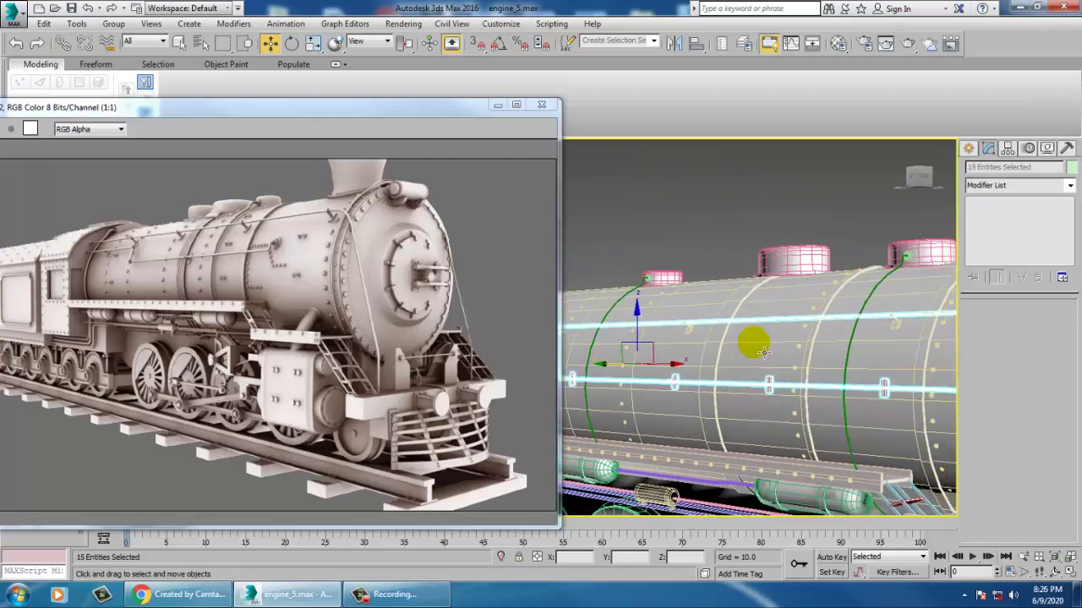
alt+middle_drag(763, 353, 799, 449)
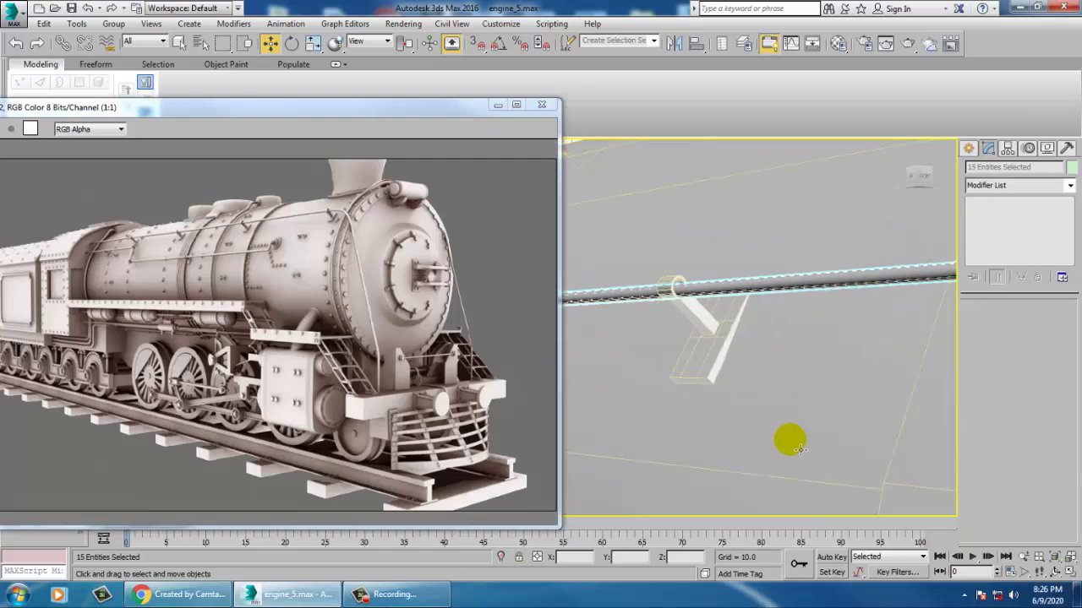
ctrl+click(677, 293)
scroll(795, 363, down, 4)
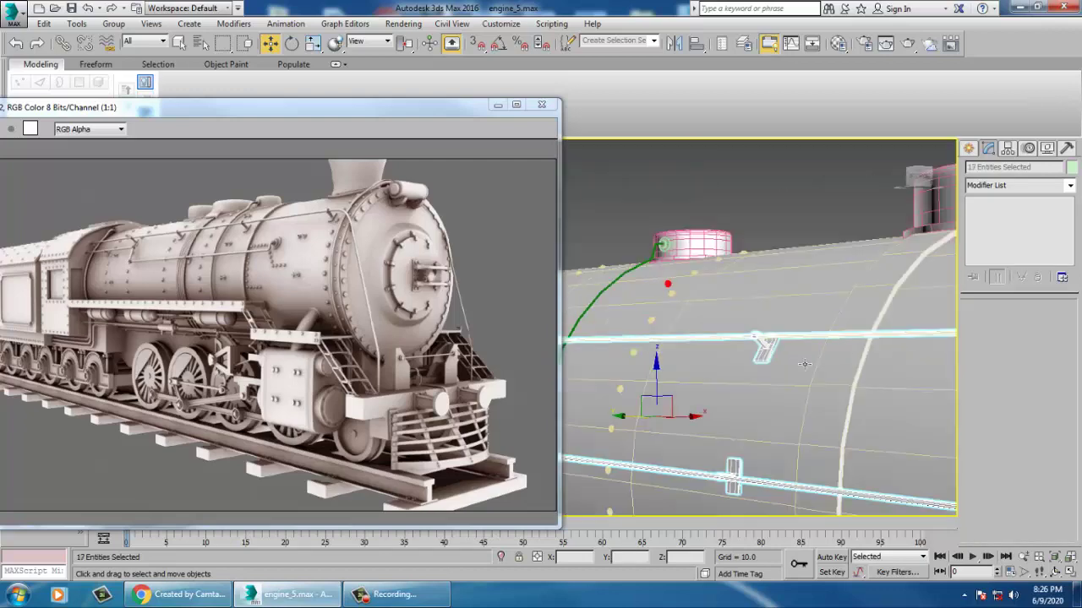
Step: Add the remaining handrail brackets toward the front of the boiler to the selection
middle_drag(760, 348, 555, 341)
middle_drag(909, 317, 740, 344)
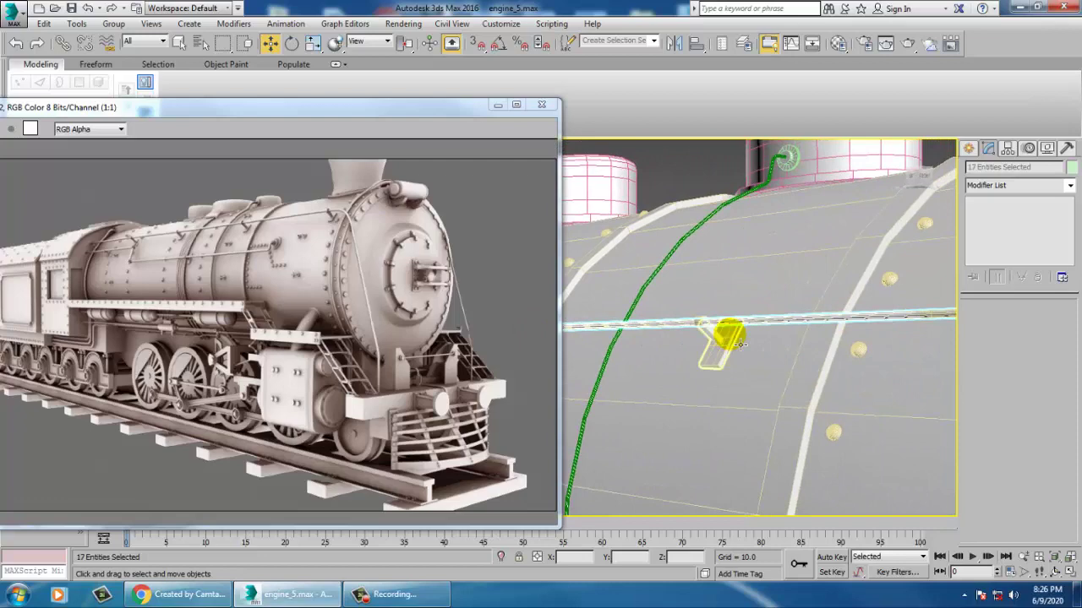
scroll(723, 333, down, 5)
alt+middle_drag(810, 333, 806, 346)
scroll(785, 343, up, 6)
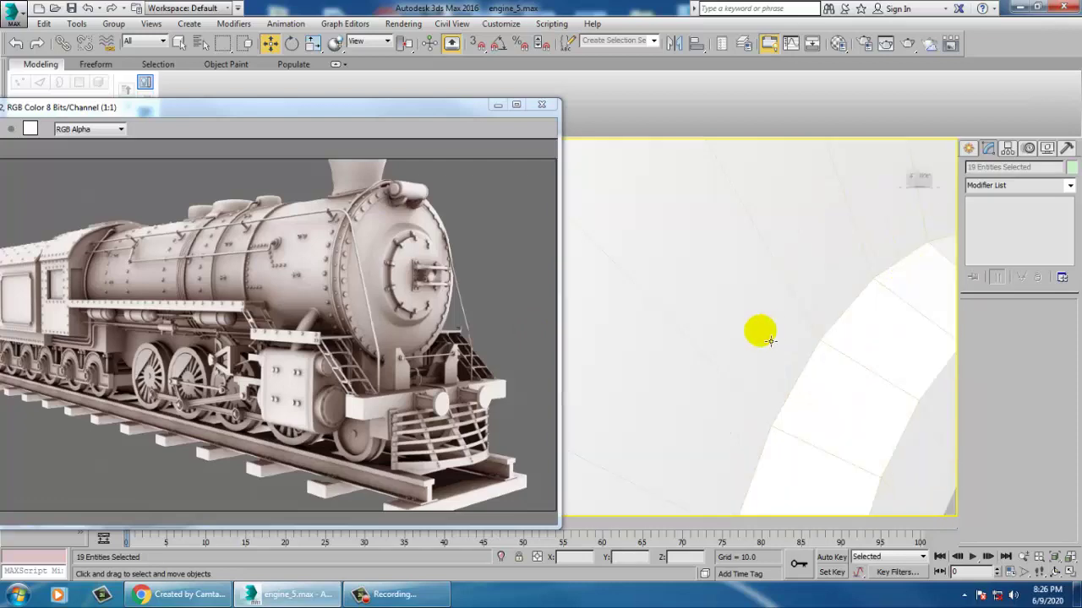
alt+middle_drag(649, 314, 886, 409)
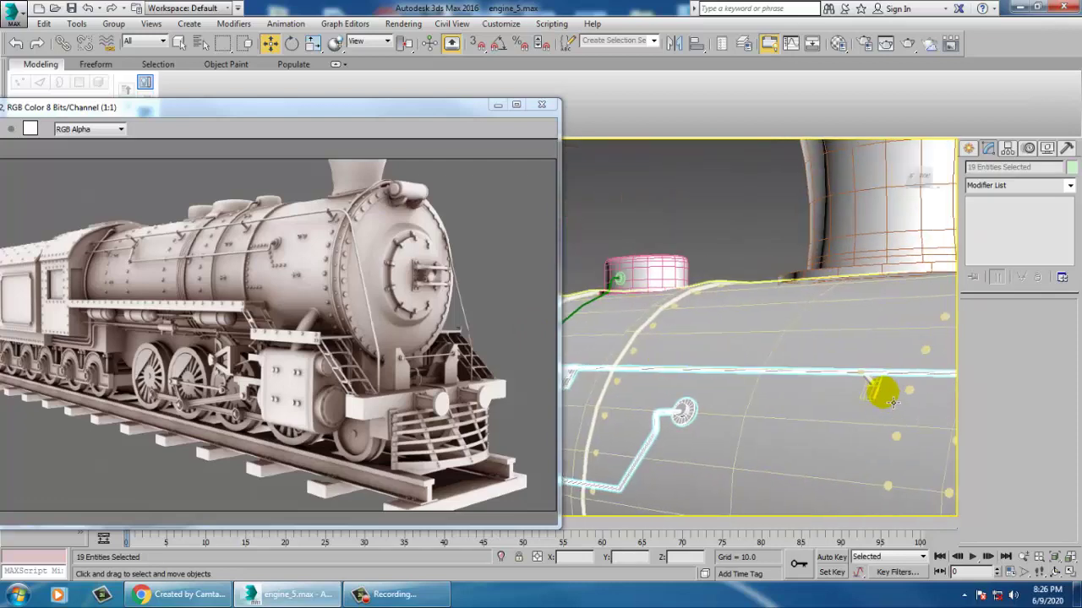
ctrl+click(870, 386)
scroll(869, 382, down, 7)
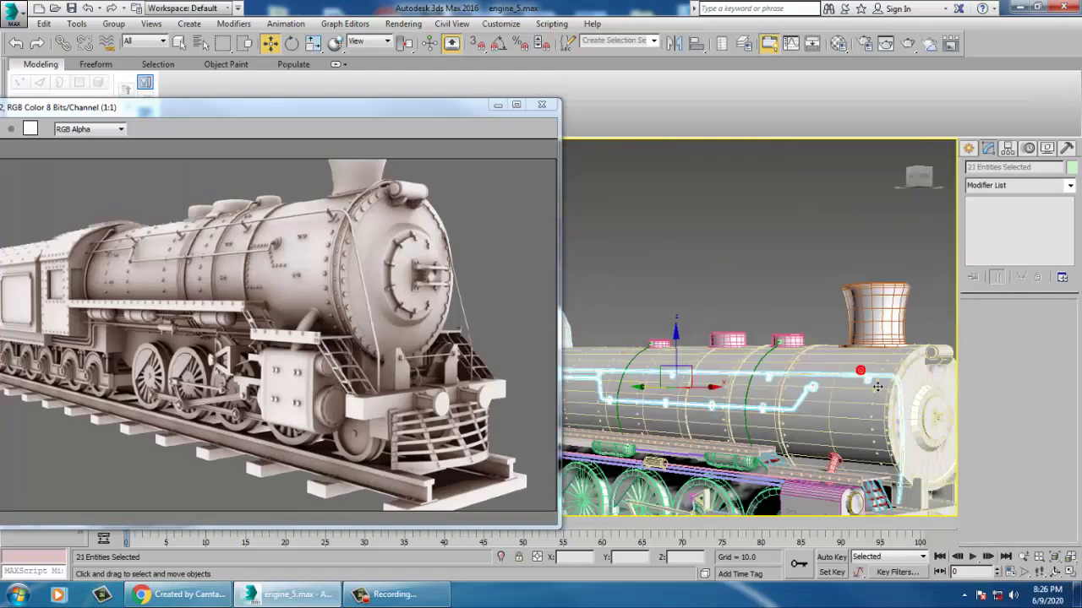
Step: Mirror the selected pipe, handrail and brackets across X as a copy, and move it about 80.7 units along X toward the boiler's opposite side
mouse_move(869, 383)
alt+middle_down()
mouse_move(840, 411)
mouse_move(896, 428)
mouse_move(856, 374)
alt+middle_up()
scroll(840, 412, up, 4)
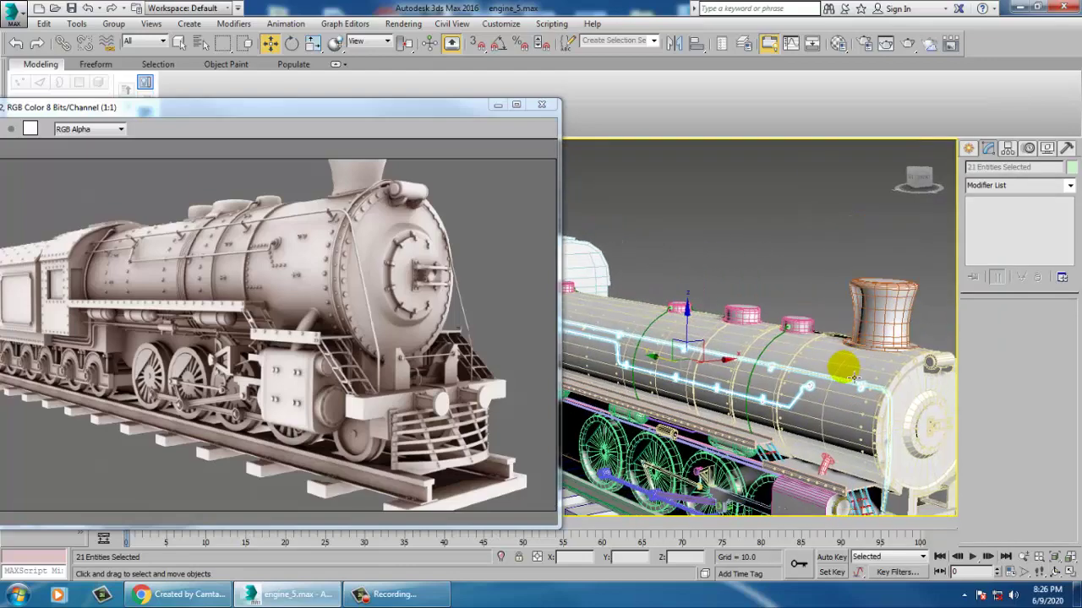
click(673, 43)
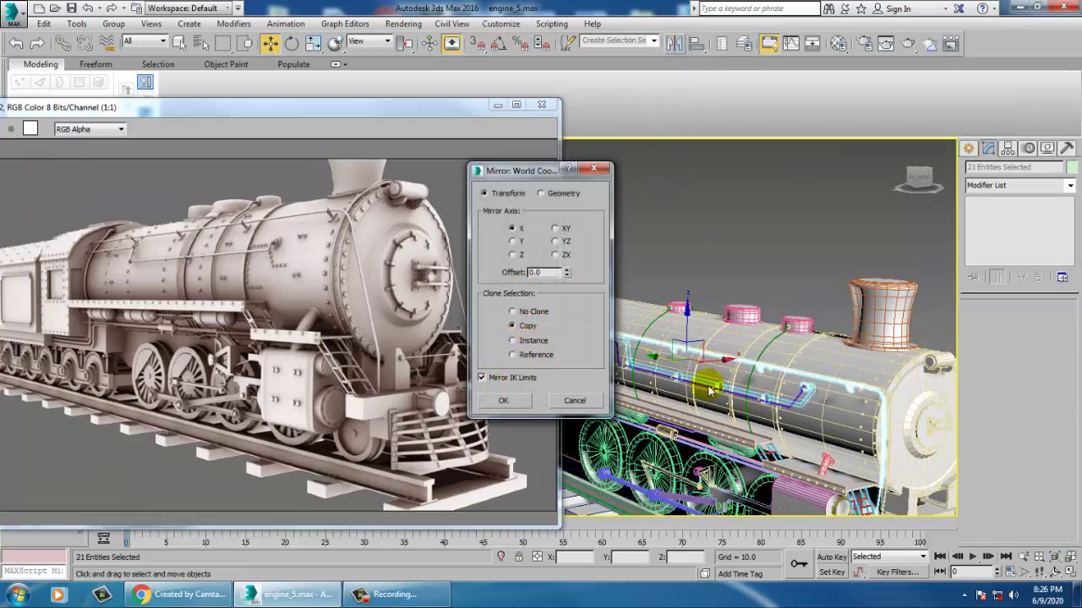
click(515, 396)
alt+middle_drag(807, 404, 740, 383)
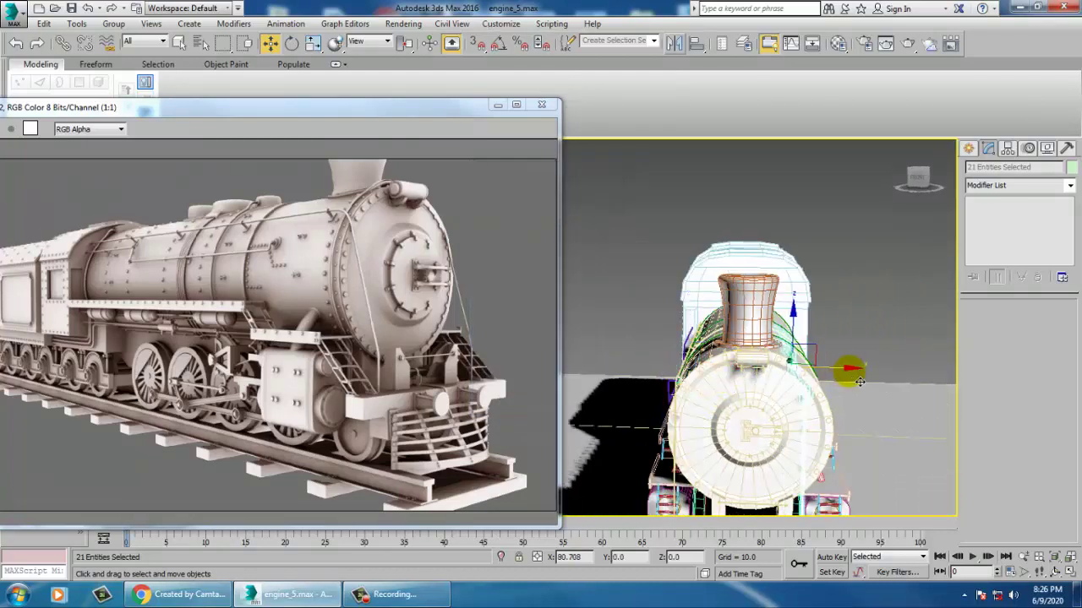
Step: Fit the mirrored pipework along X against the boiler's opposite side, checking it from several angles, and clear the selection
scroll(850, 385, up, 4)
alt+middle_drag(849, 385, 735, 349)
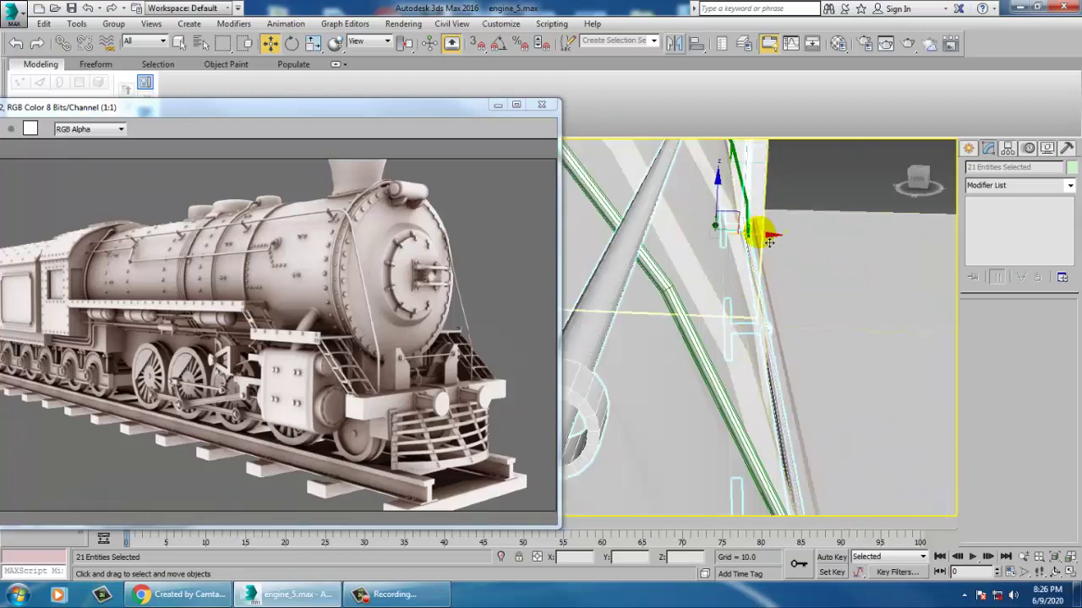
alt+middle_drag(769, 242, 805, 282)
alt+middle_drag(902, 311, 833, 349)
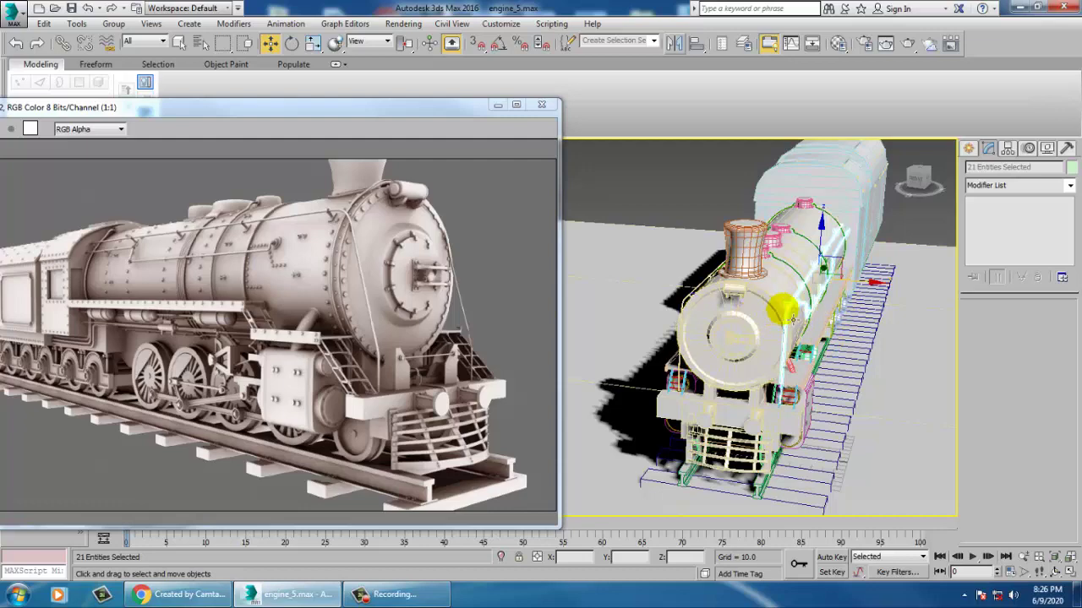
alt+middle_drag(793, 320, 723, 359)
scroll(829, 328, up, 5)
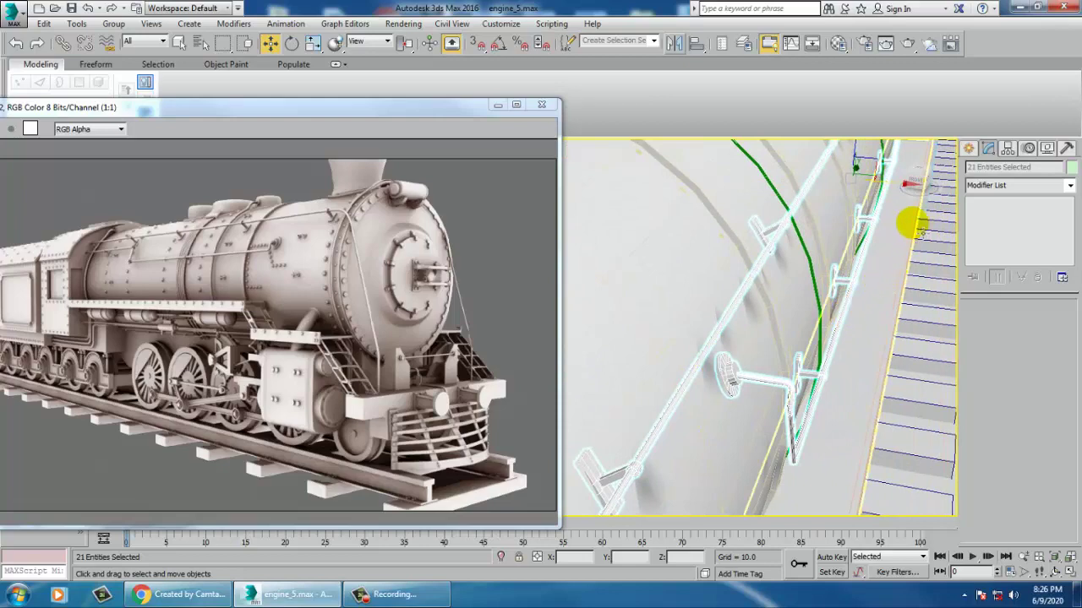
alt+middle_drag(909, 195, 903, 200)
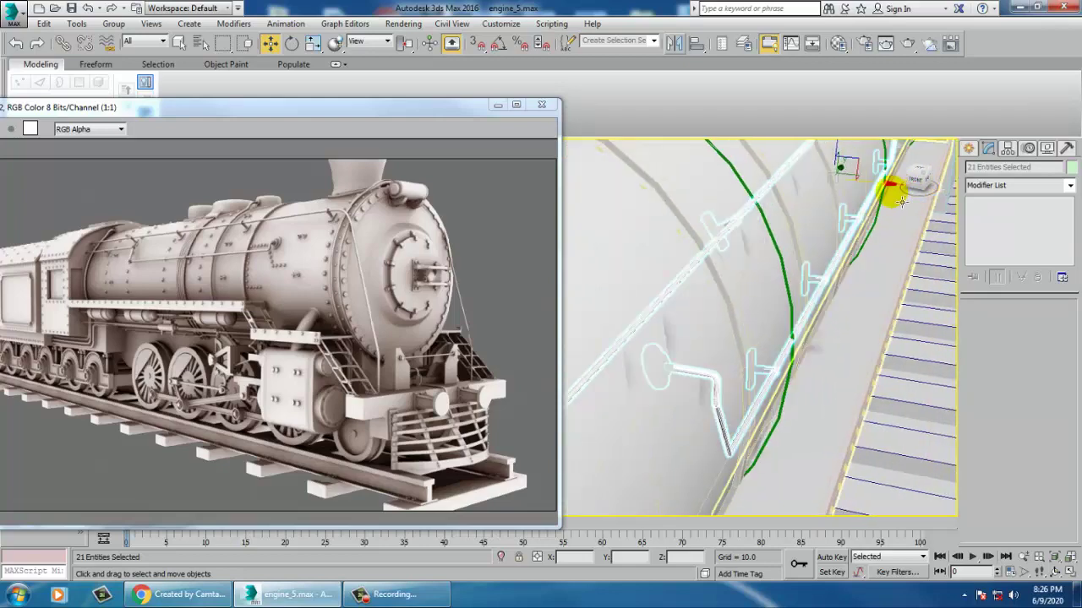
scroll(845, 287, down, 10)
alt+middle_drag(862, 296, 880, 265)
click(881, 266)
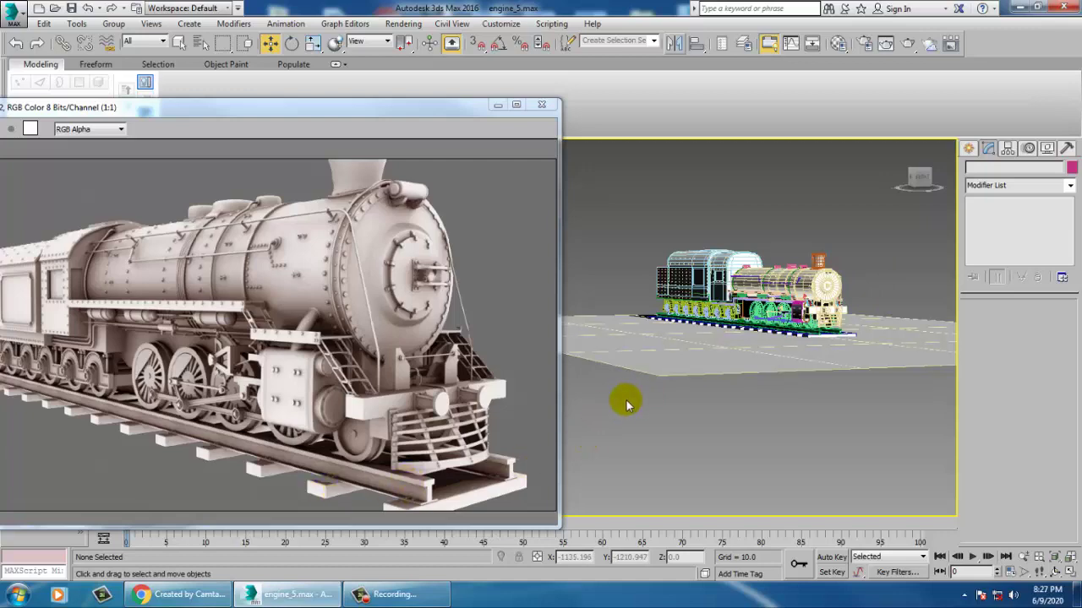
Step: Move the reference render aside and try the Shaded style on the locomotive in the perspective view
middle_drag(722, 338, 715, 410)
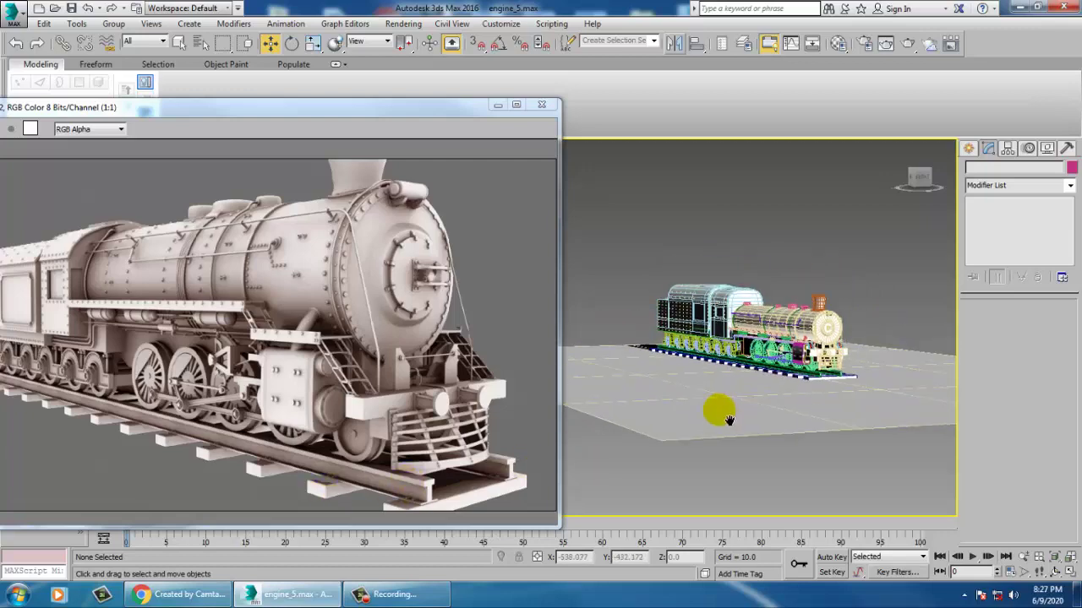
scroll(727, 418, up, 8)
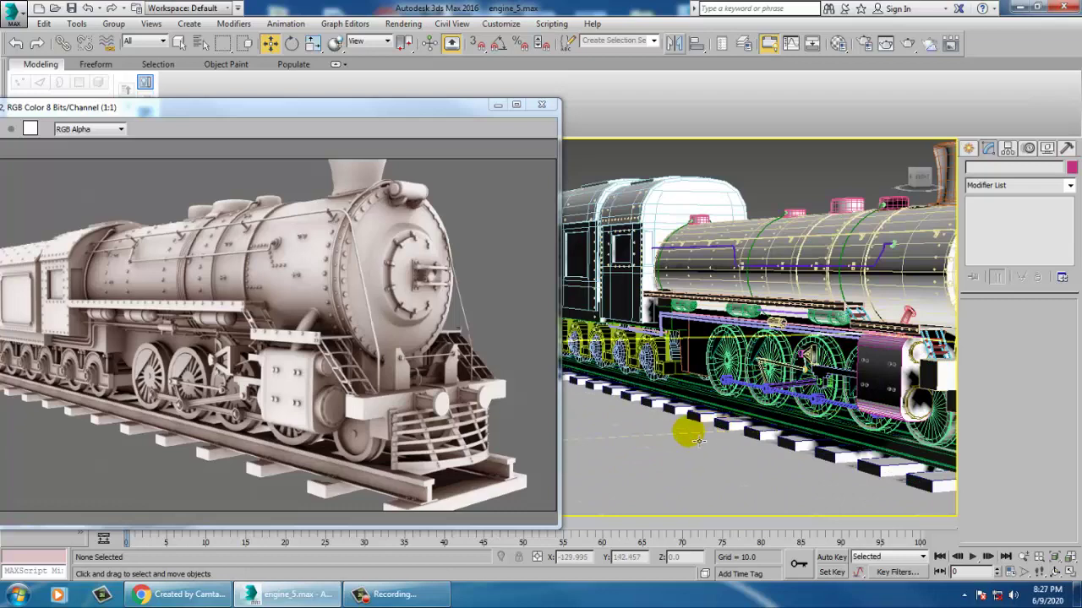
alt+middle_drag(711, 402, 716, 427)
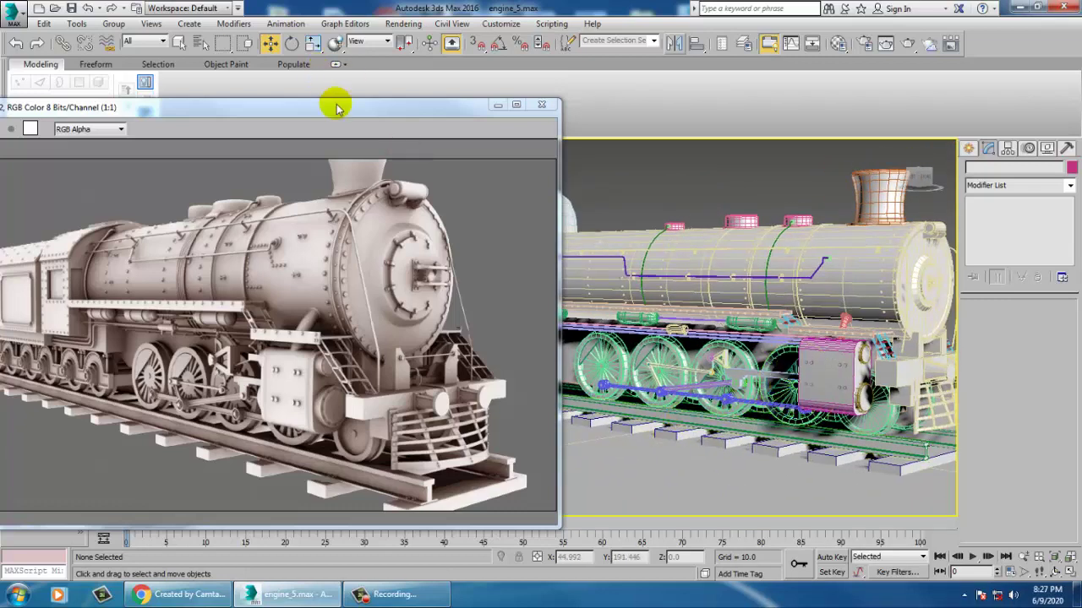
drag(338, 109, 236, 337)
click(212, 147)
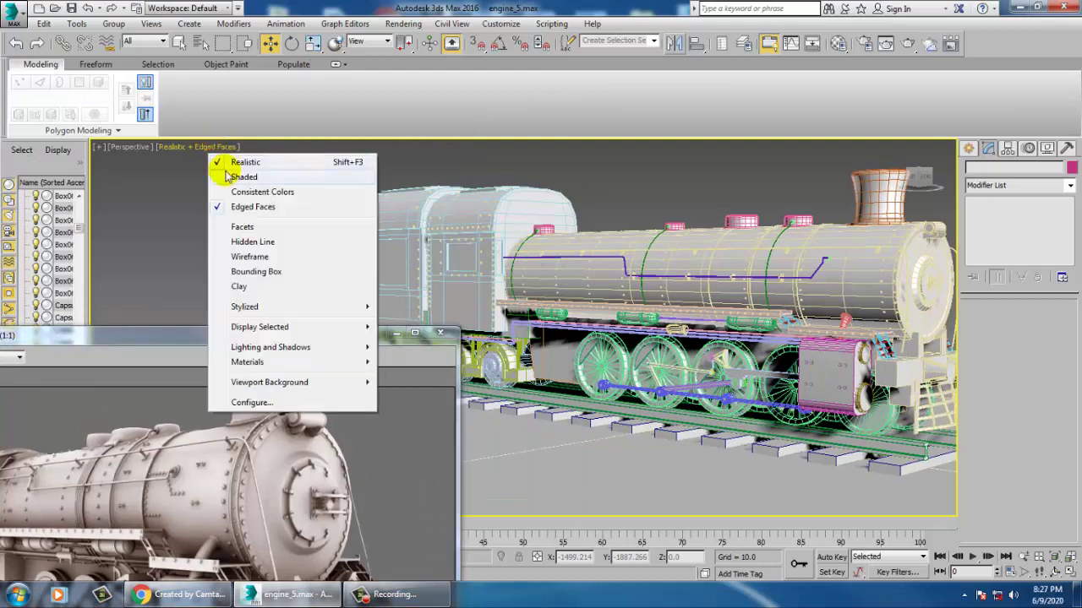
click(226, 176)
click(405, 387)
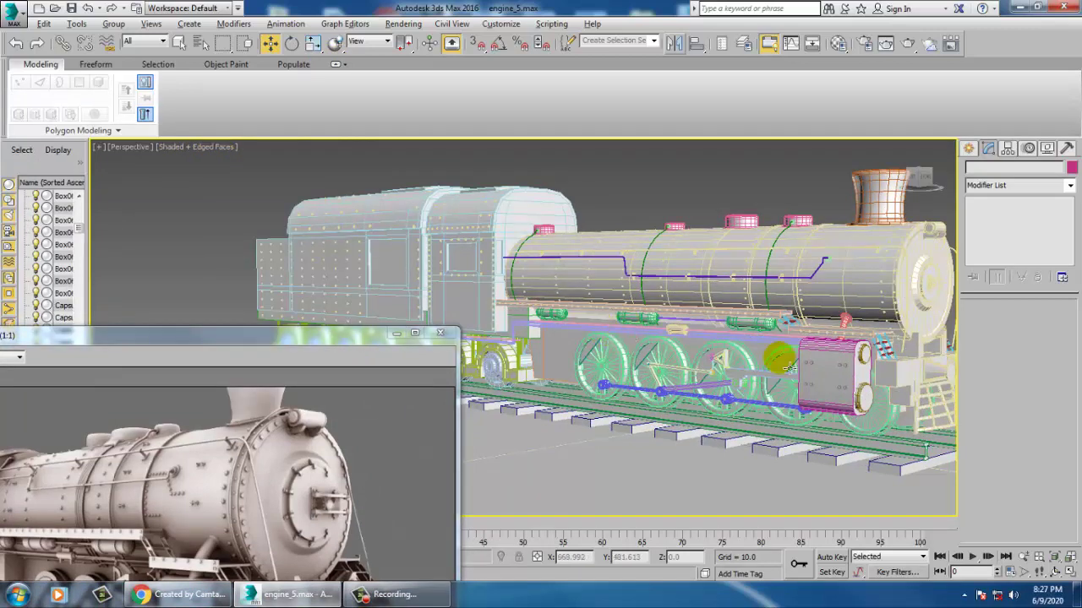
Step: Compare the shaded locomotive with the reference render and return the perspective view to the Realistic style
alt+middle_drag(728, 379, 677, 329)
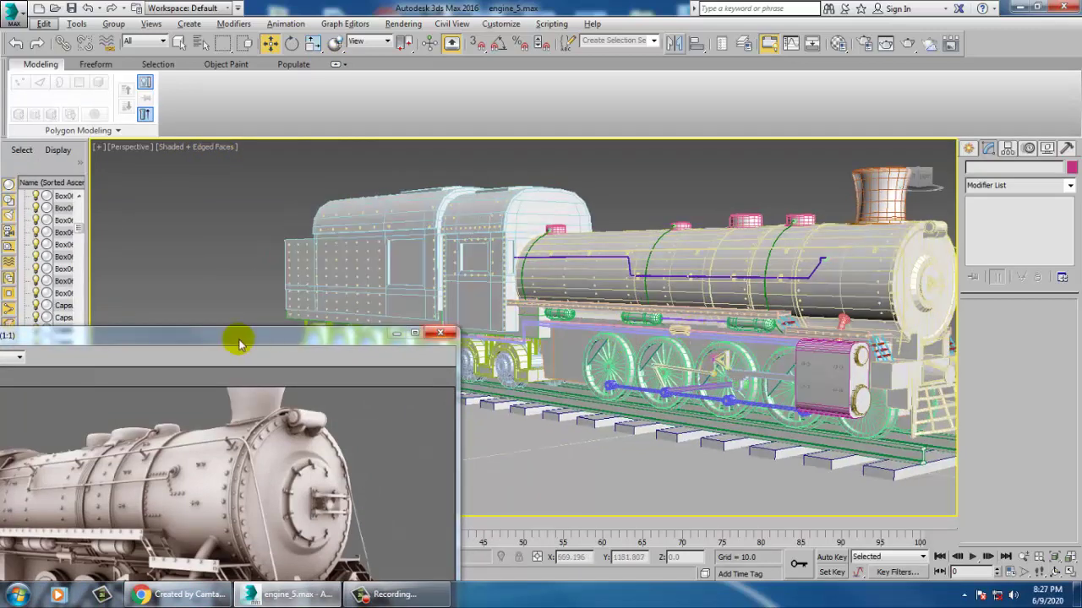
drag(257, 336, 295, 149)
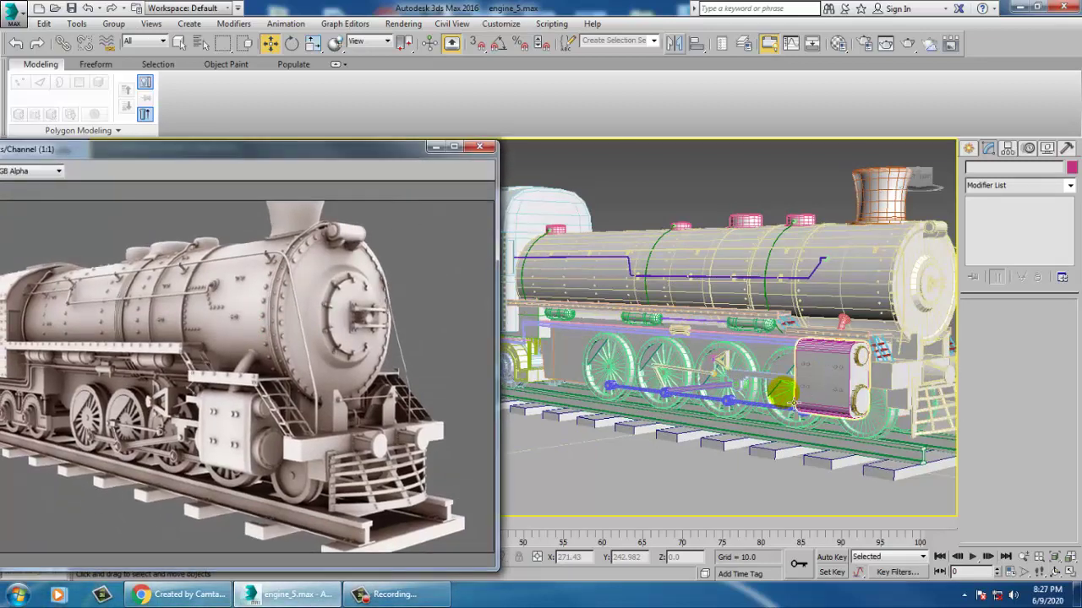
click(199, 153)
drag(214, 150, 217, 246)
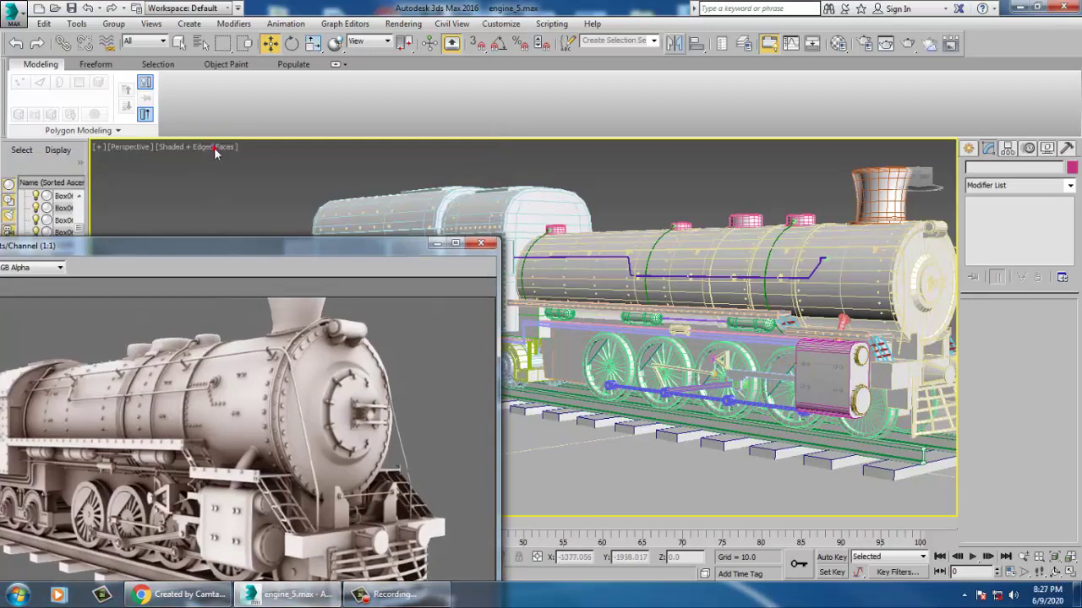
click(214, 150)
click(222, 162)
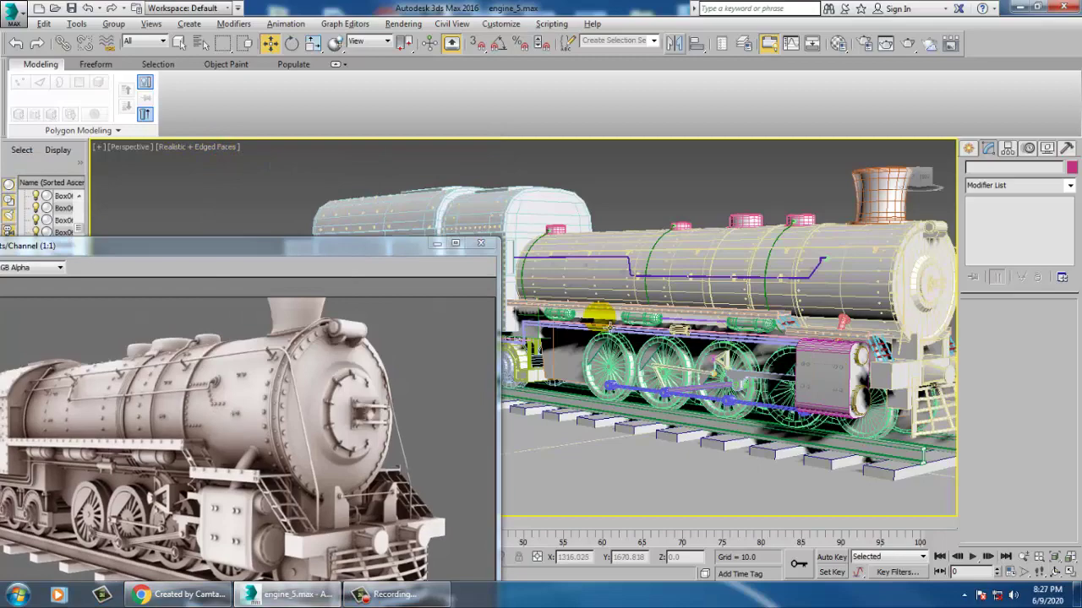
Step: Examine the whole locomotive in wireframe and realistic display, then place the reference render beside it for comparison
scroll(727, 329, down, 4)
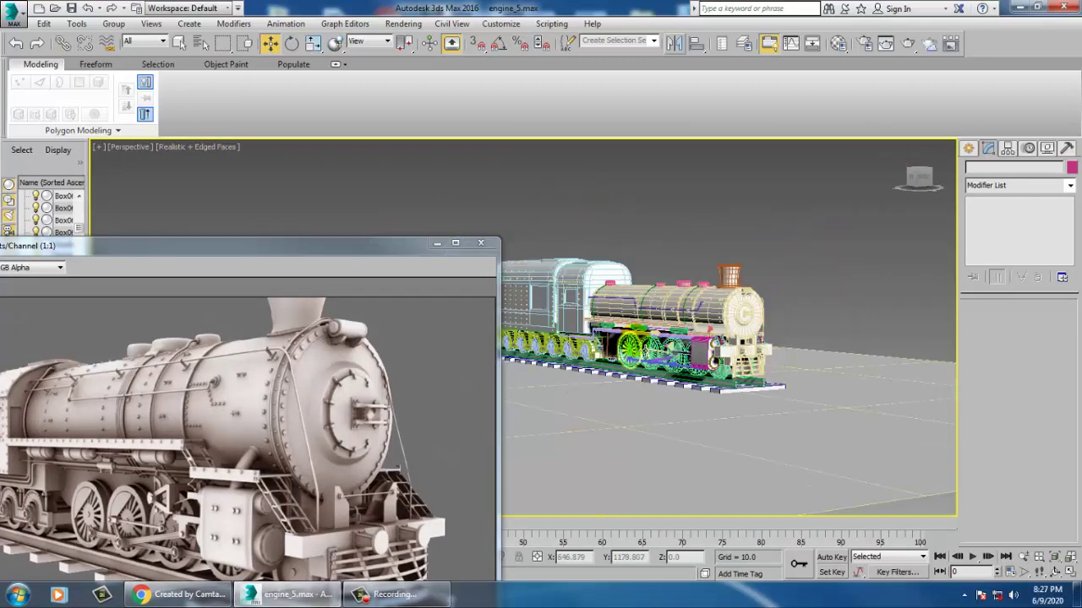
key(F3)
mouse_move(736, 372)
alt+middle_down()
mouse_move(602, 357)
mouse_move(739, 359)
mouse_move(737, 373)
mouse_move(725, 370)
alt+middle_up()
scroll(738, 359, up, 2)
scroll(737, 358, up, 4)
key(F3)
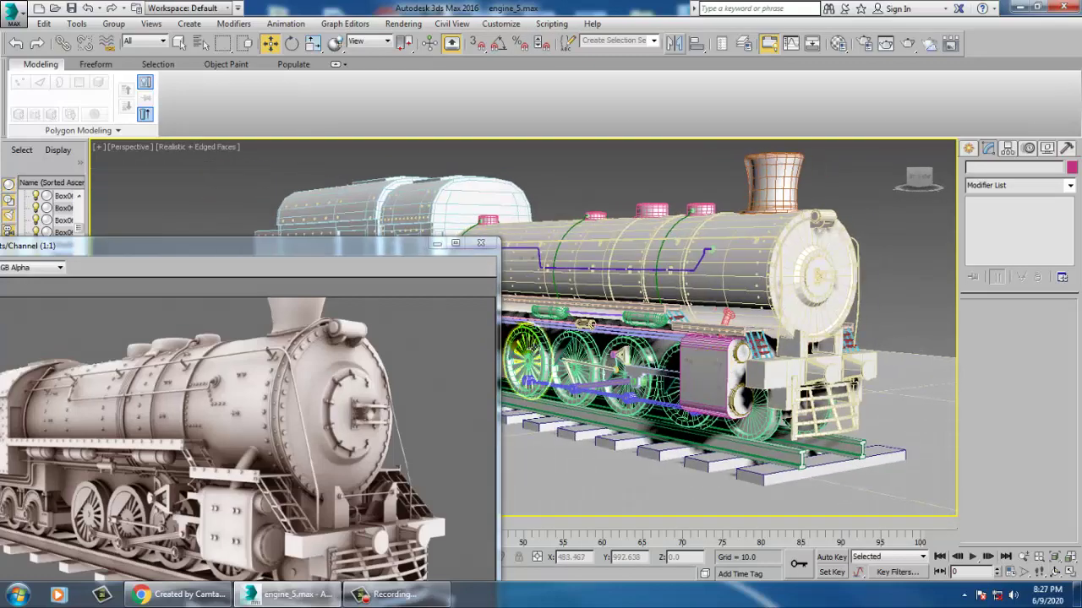
click(308, 528)
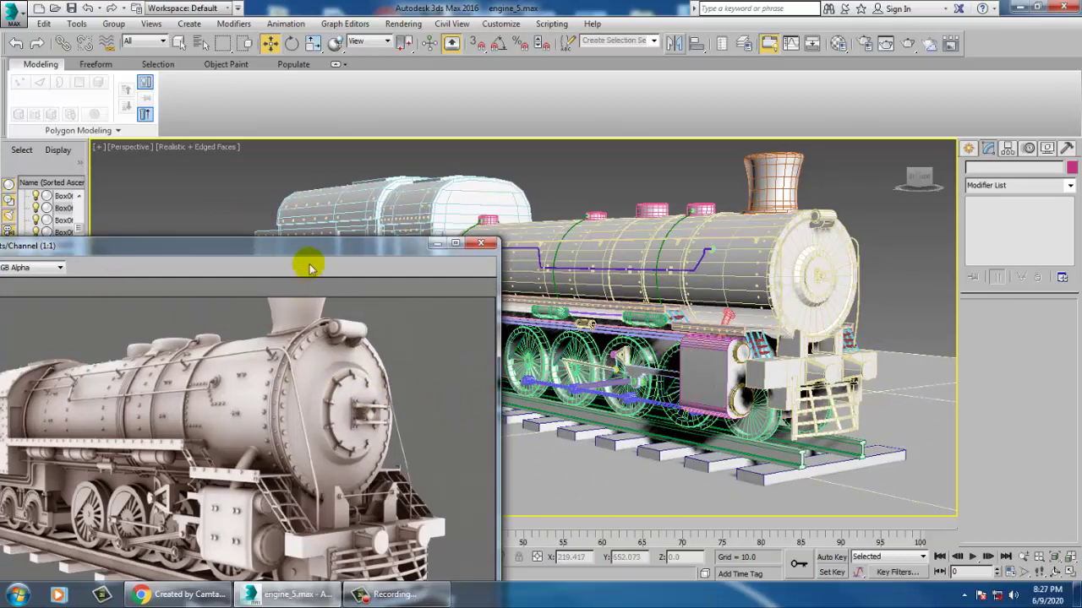
drag(305, 230, 303, 132)
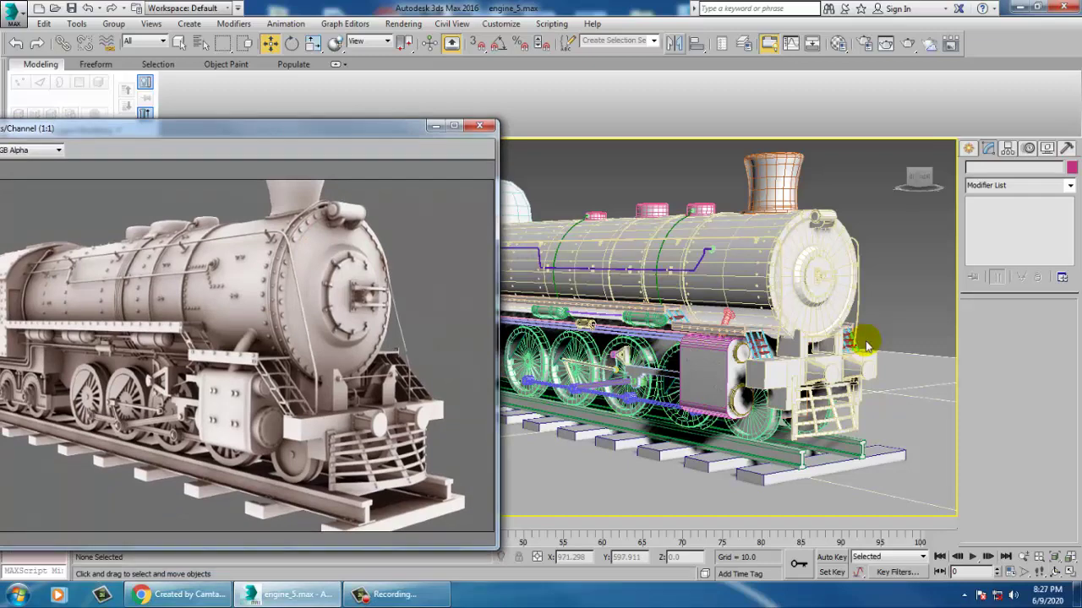
Step: Compare the front ladders, buffer beam and overall engine shape with the reference render
scroll(824, 370, up, 5)
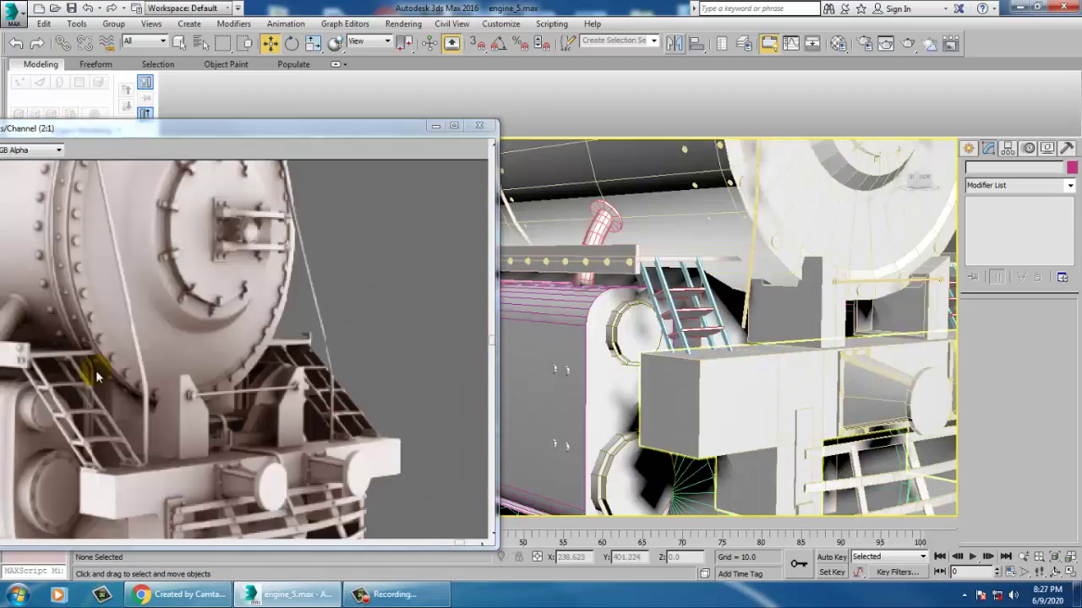
scroll(126, 372, down, 3)
scroll(794, 408, up, 3)
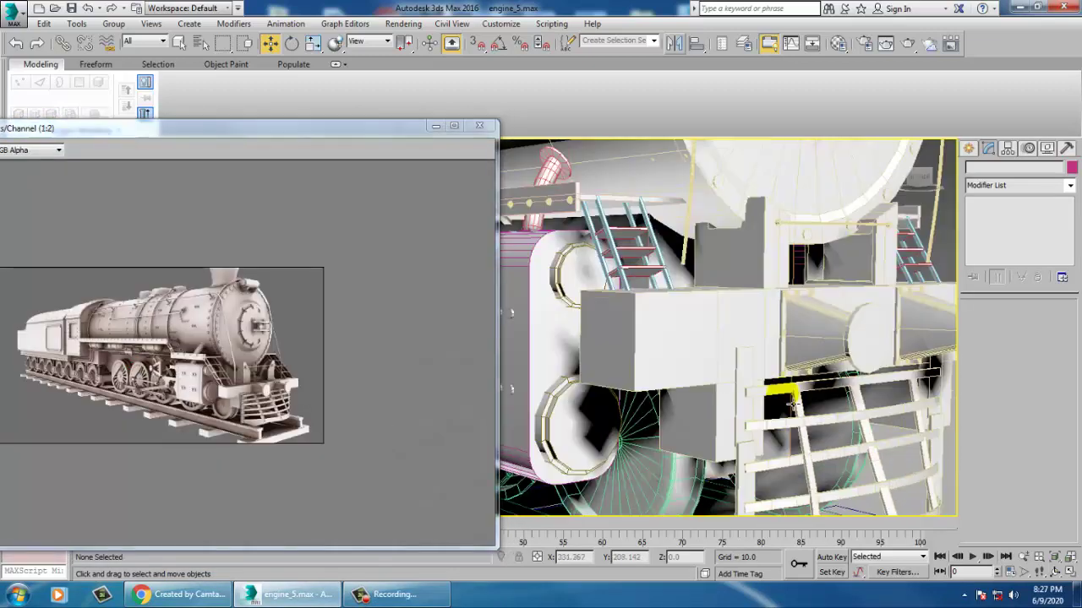
scroll(791, 405, down, 10)
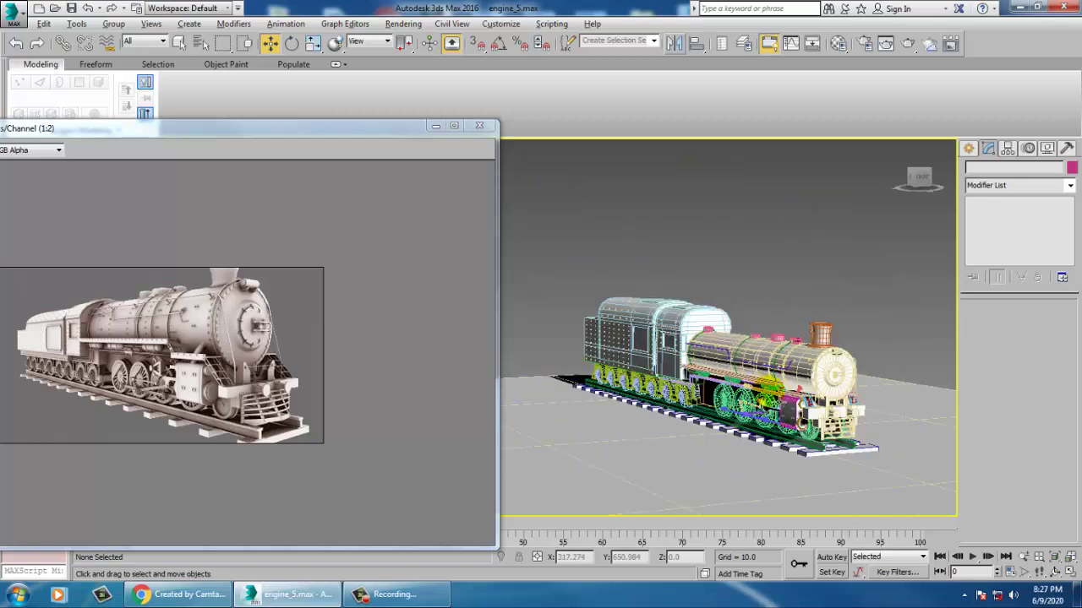
scroll(765, 393, up, 4)
scroll(693, 361, up, 2)
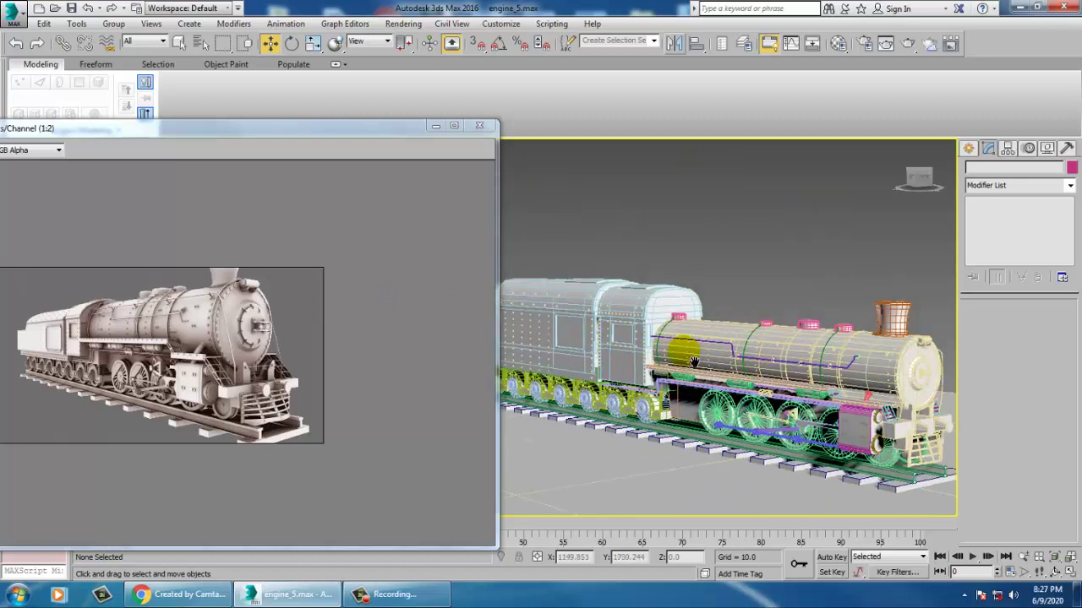
Step: Raise the two rear vertices of the first running pipe so that its rear section sits against the cab's underside
scroll(693, 362, down, 2)
scroll(811, 382, up, 4)
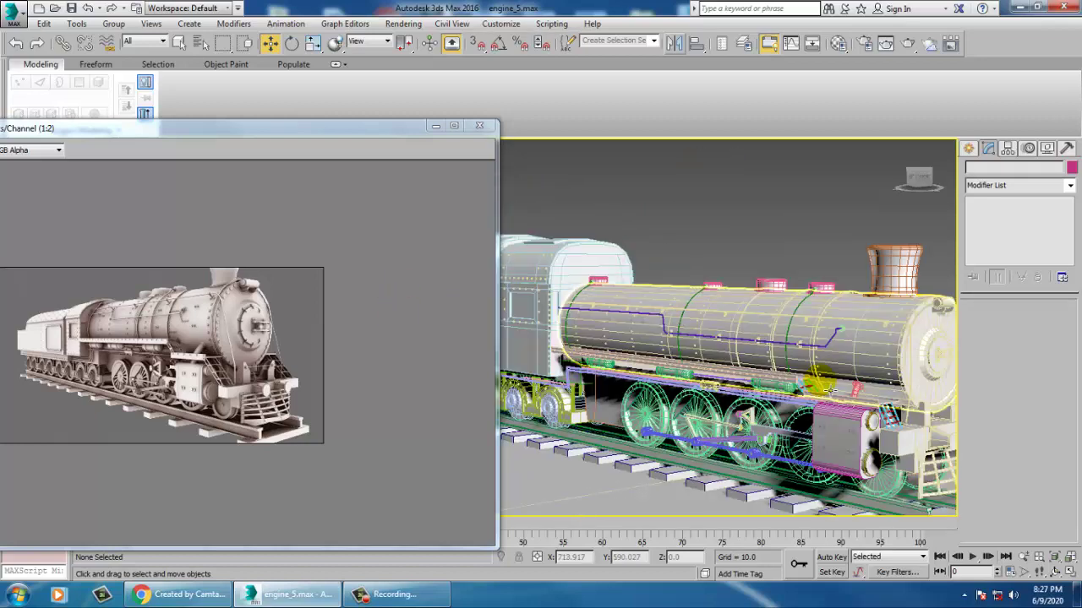
scroll(832, 389, up, 6)
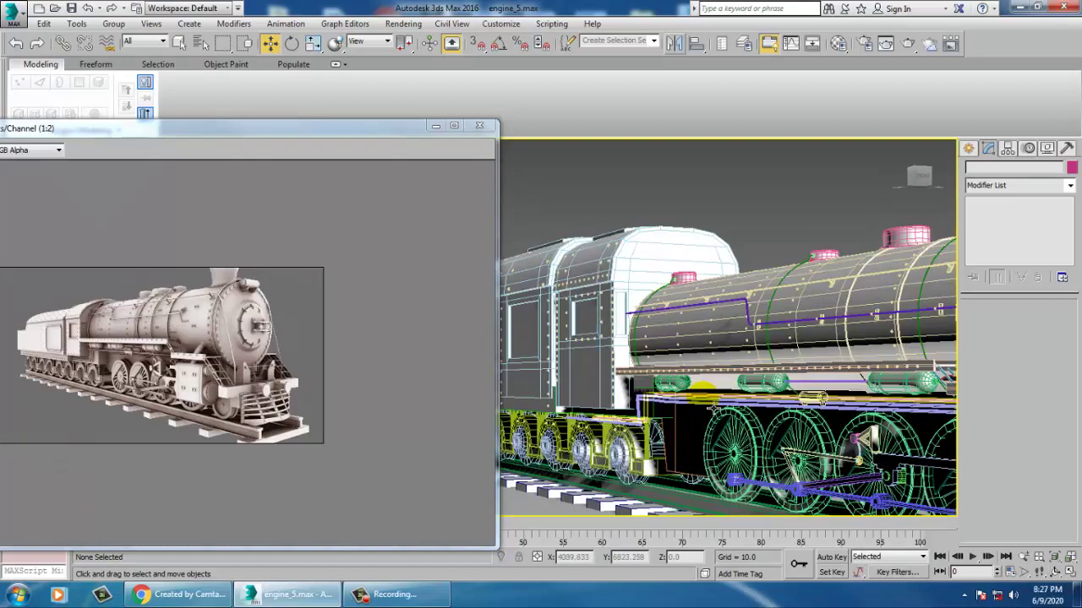
click(665, 420)
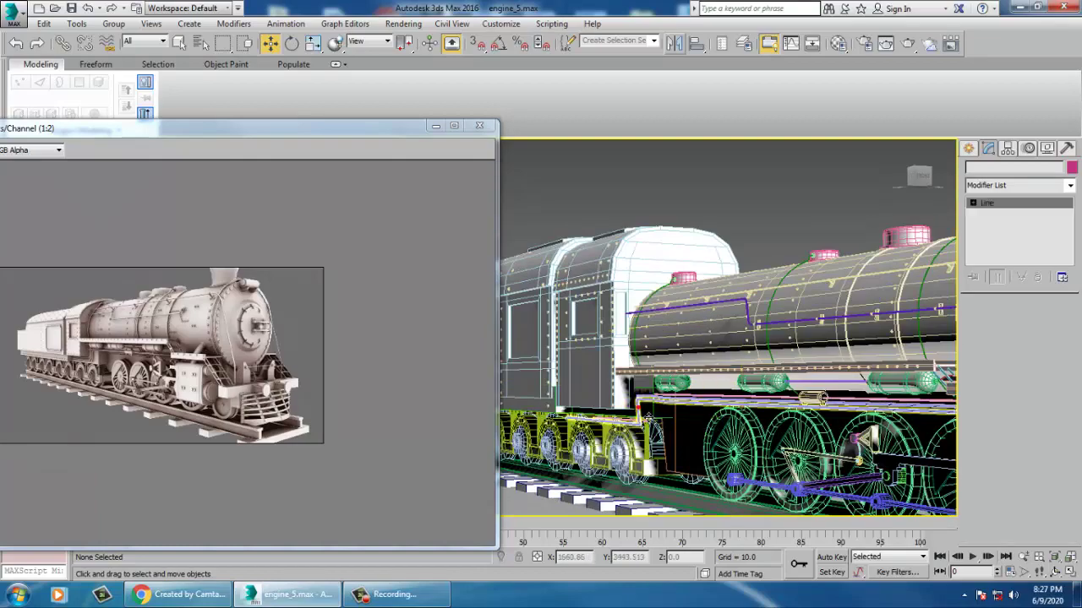
click(1051, 554)
middle_drag(623, 389, 767, 366)
key(1)
drag(704, 406, 731, 412)
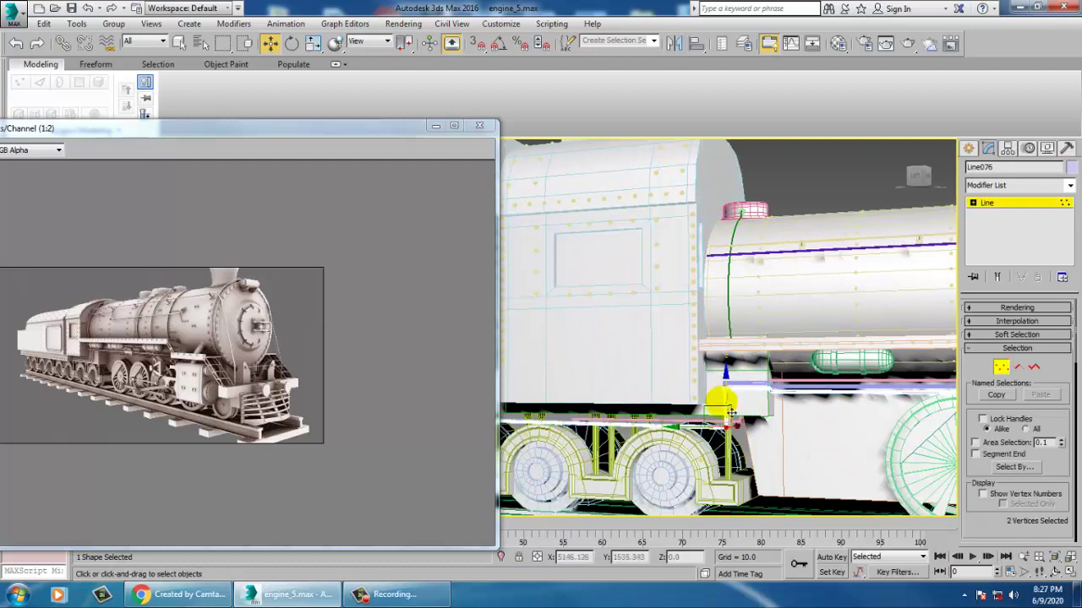
middle_drag(545, 475, 625, 447)
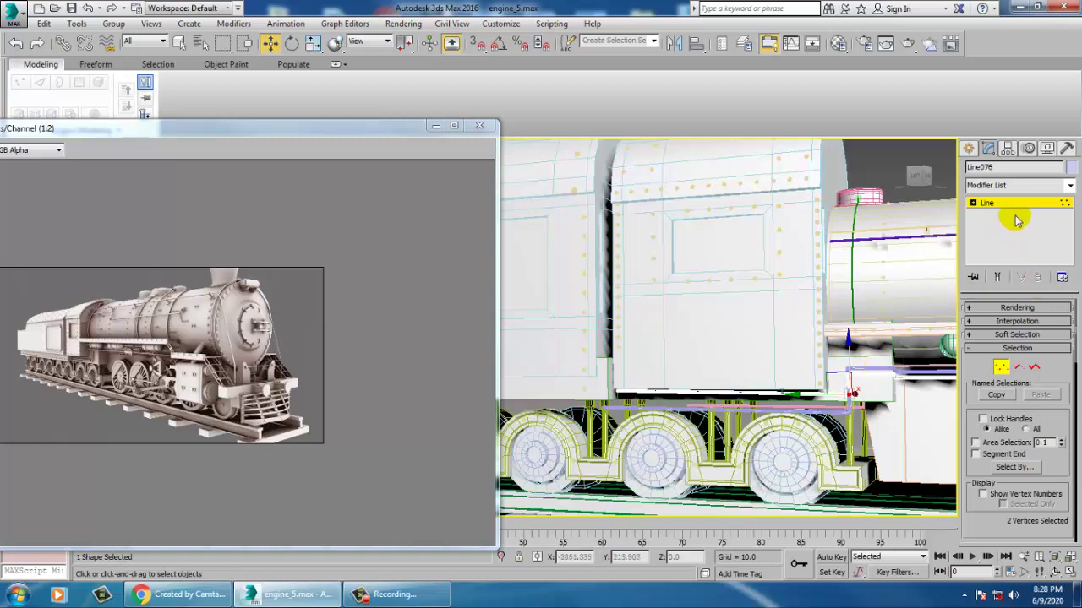
click(1014, 203)
Step: Raise the two rear vertices of the neighbouring pipe beneath the cab by about 9.8 units along Z
click(863, 382)
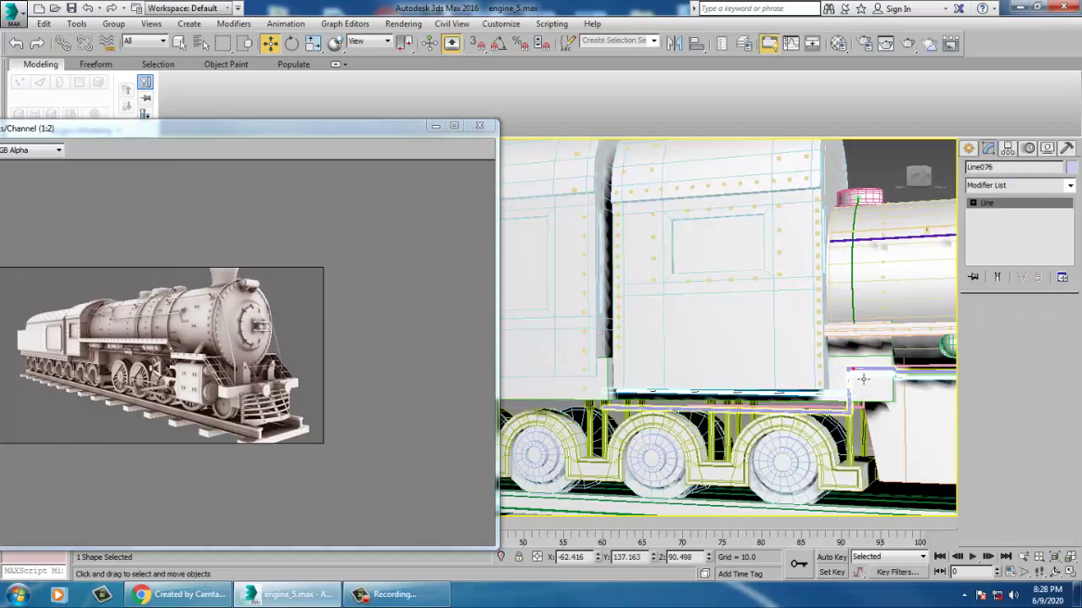
key(1)
click(851, 407)
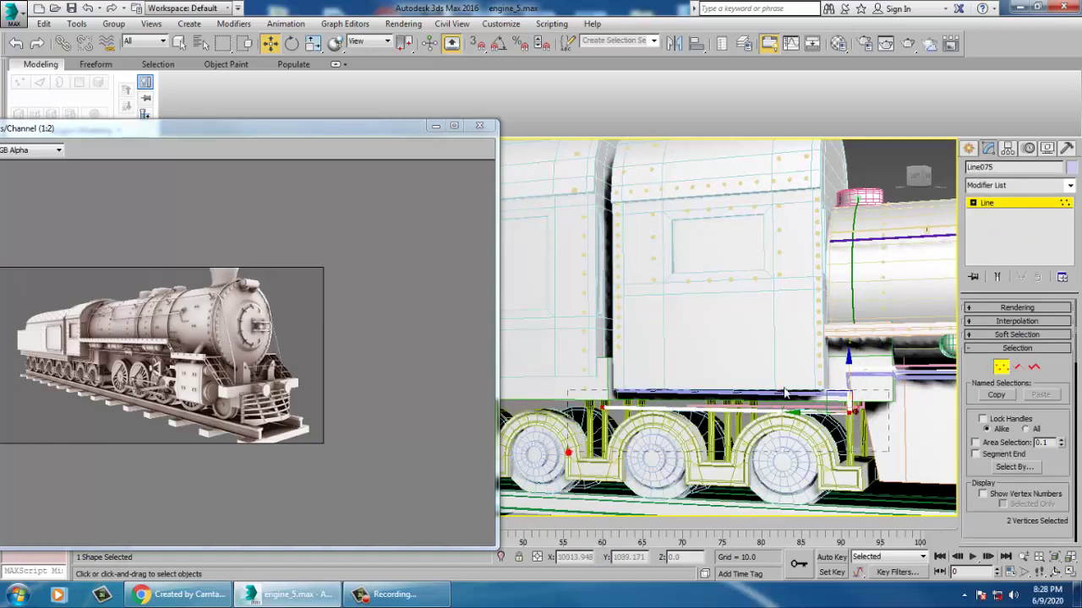
click(876, 373)
drag(856, 375, 852, 357)
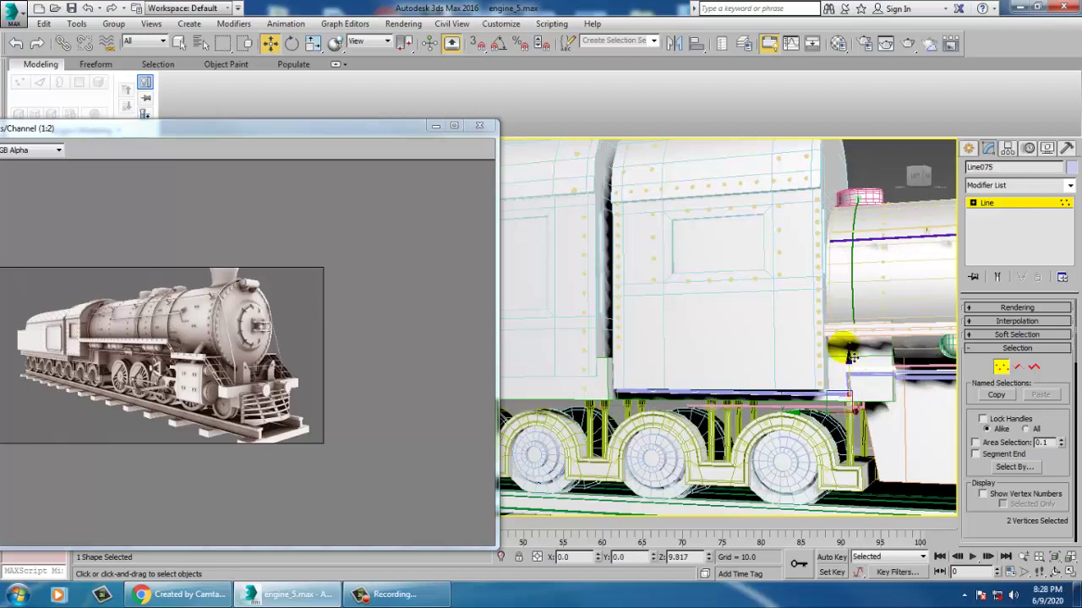
click(987, 204)
Step: Examine the raised pipes along the boiler and the whole locomotive from several angles against the reference render
middle_drag(929, 351, 752, 394)
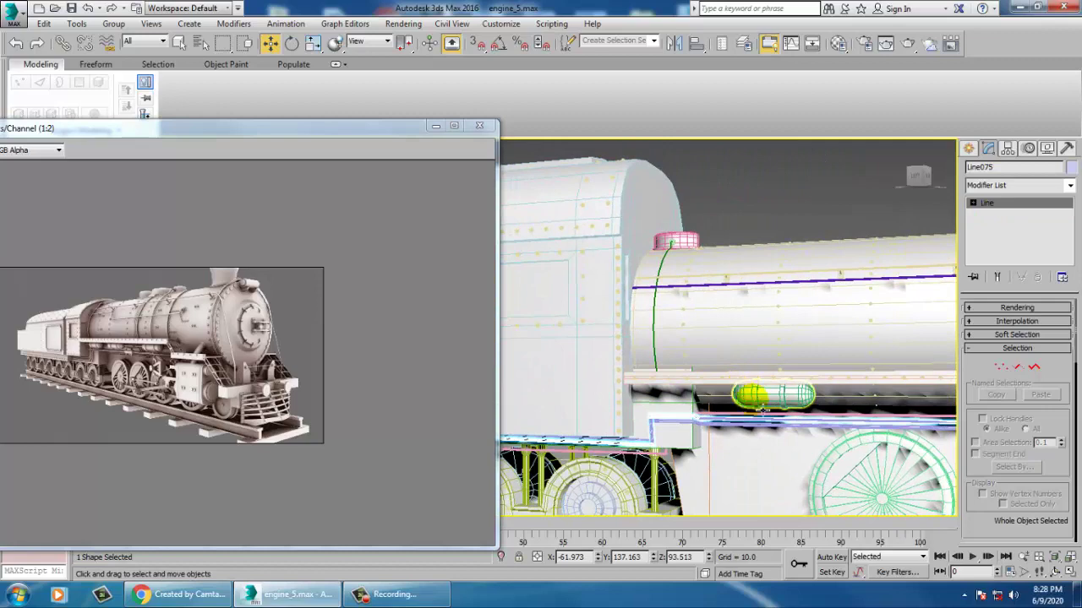
alt+middle_drag(847, 440, 786, 434)
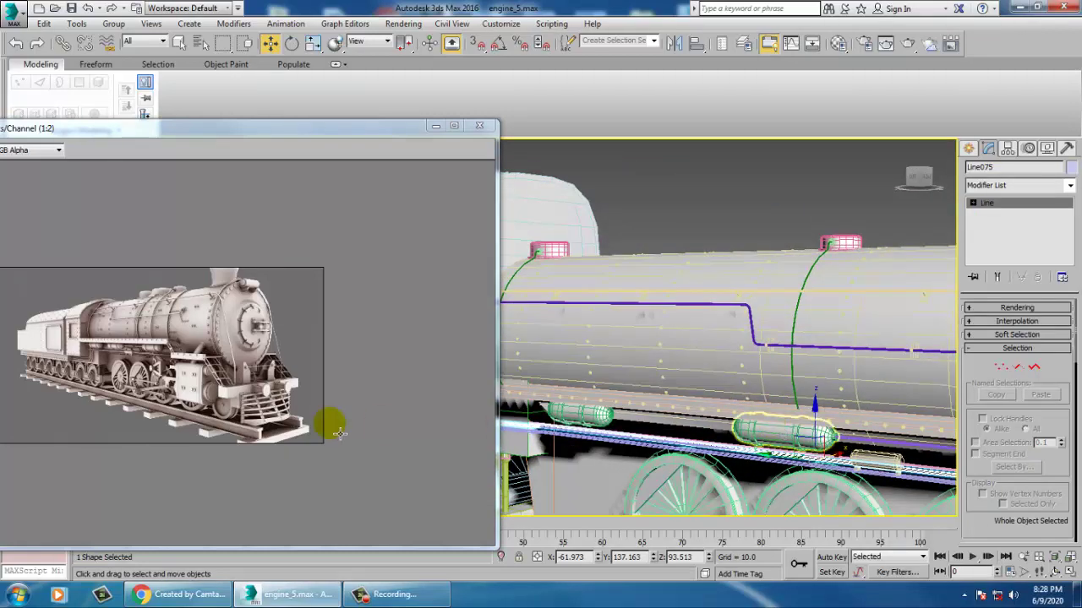
scroll(795, 430, down, 3)
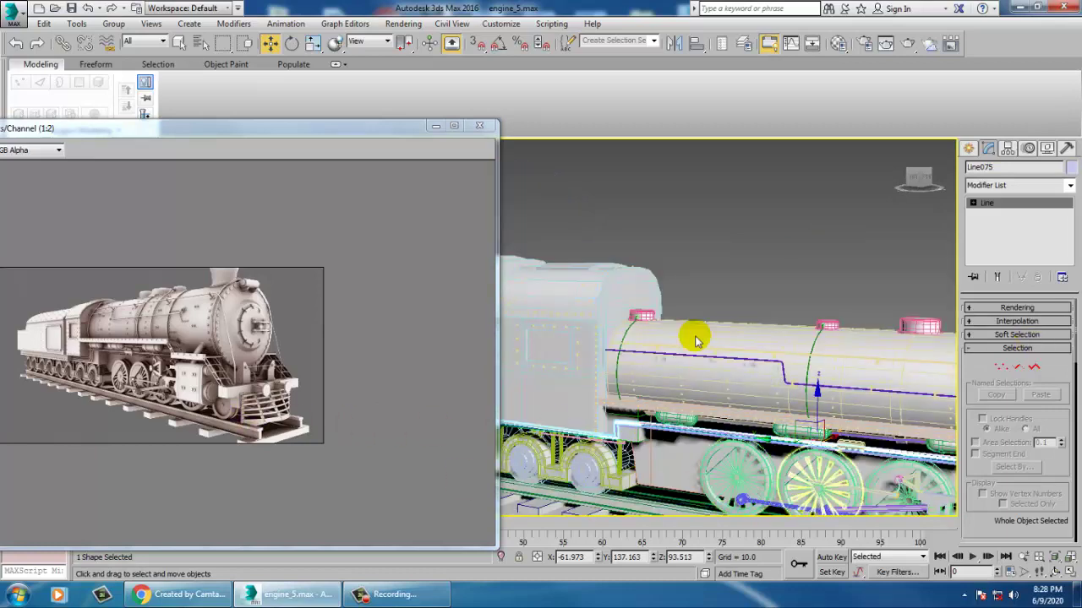
scroll(691, 355, down, 6)
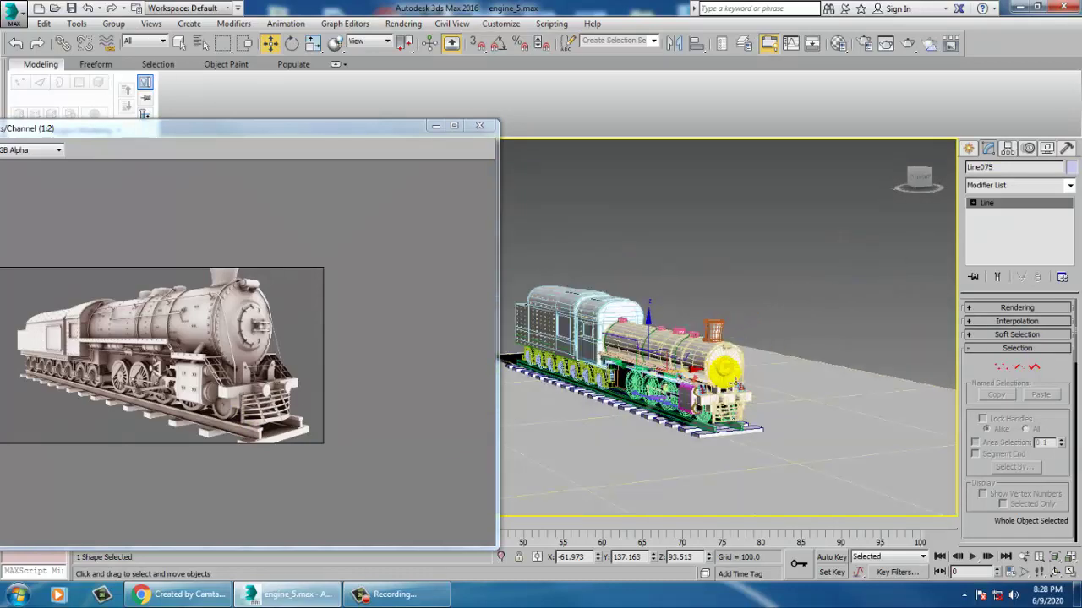
scroll(733, 381, up, 5)
alt+middle_drag(817, 379, 768, 417)
scroll(795, 378, down, 4)
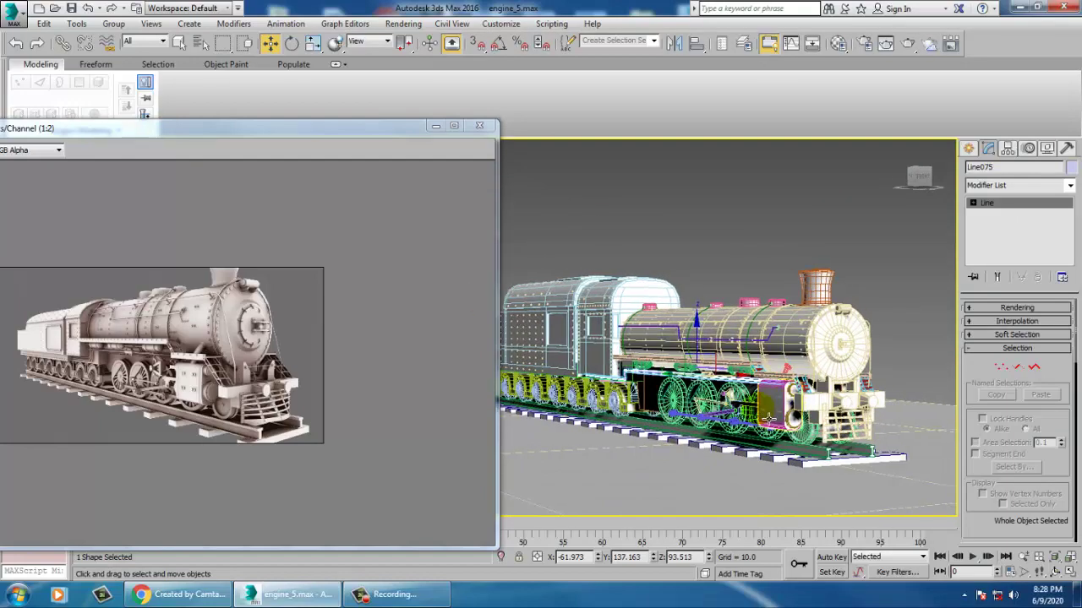
scroll(773, 405, up, 6)
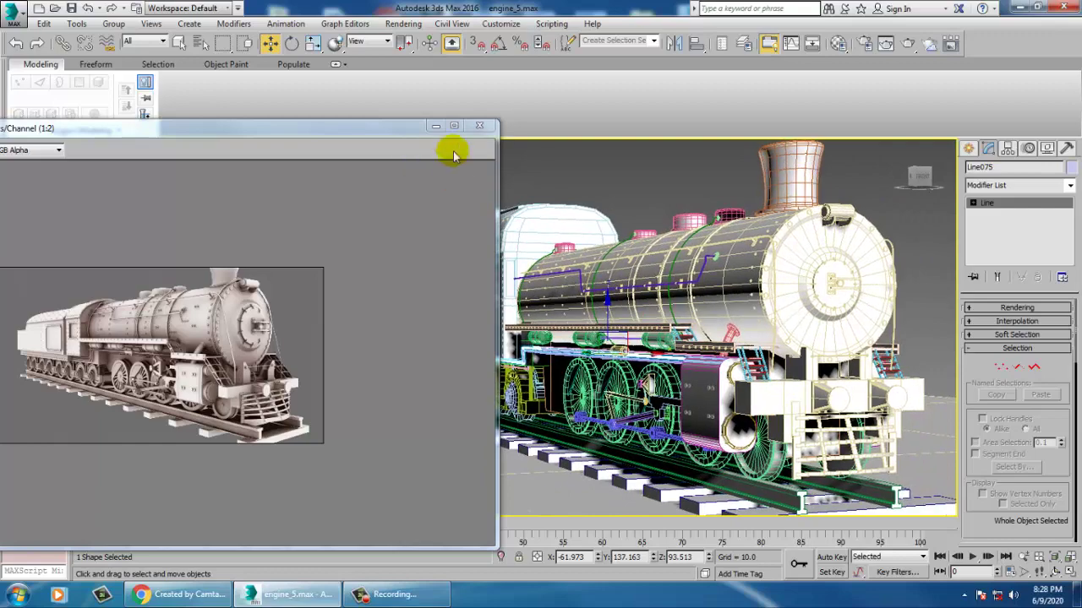
Step: Minimize the reference render, enlarge the viewport with Expert Mode, and examine the complete locomotive with and without edged faces
click(438, 128)
alt+middle_drag(692, 271, 739, 287)
key(ctrl+x)
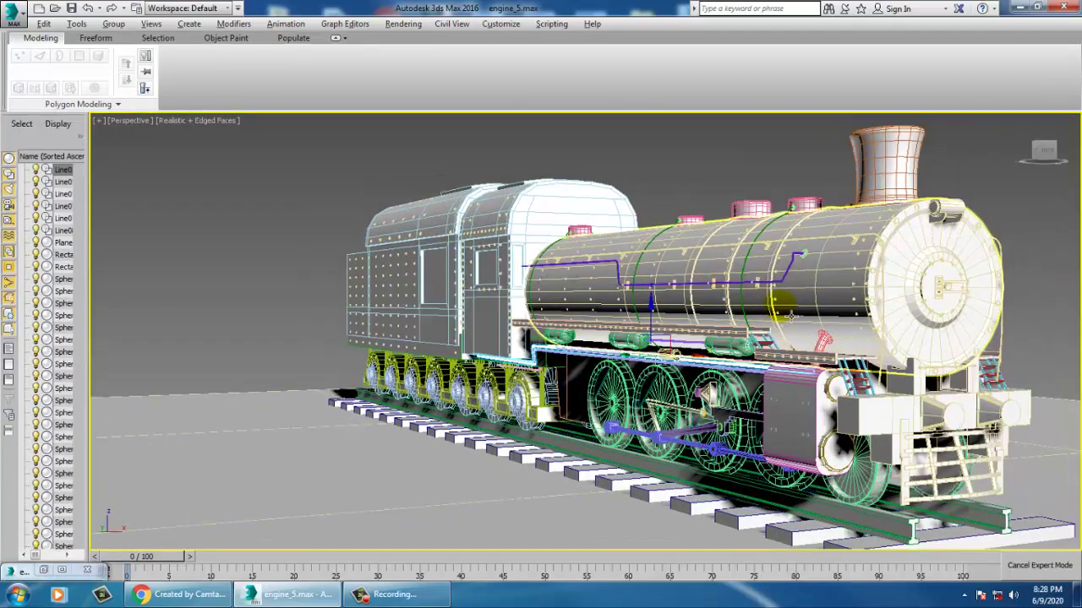
mouse_move(786, 315)
alt+middle_down()
mouse_move(746, 319)
mouse_move(777, 314)
alt+middle_up()
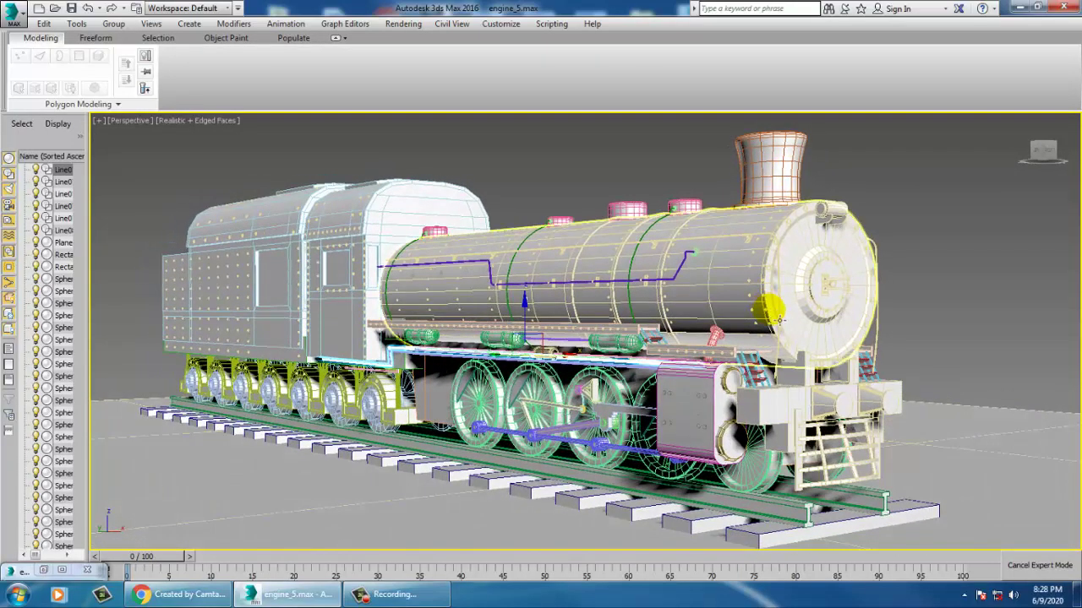
key(F4)
key(F4)
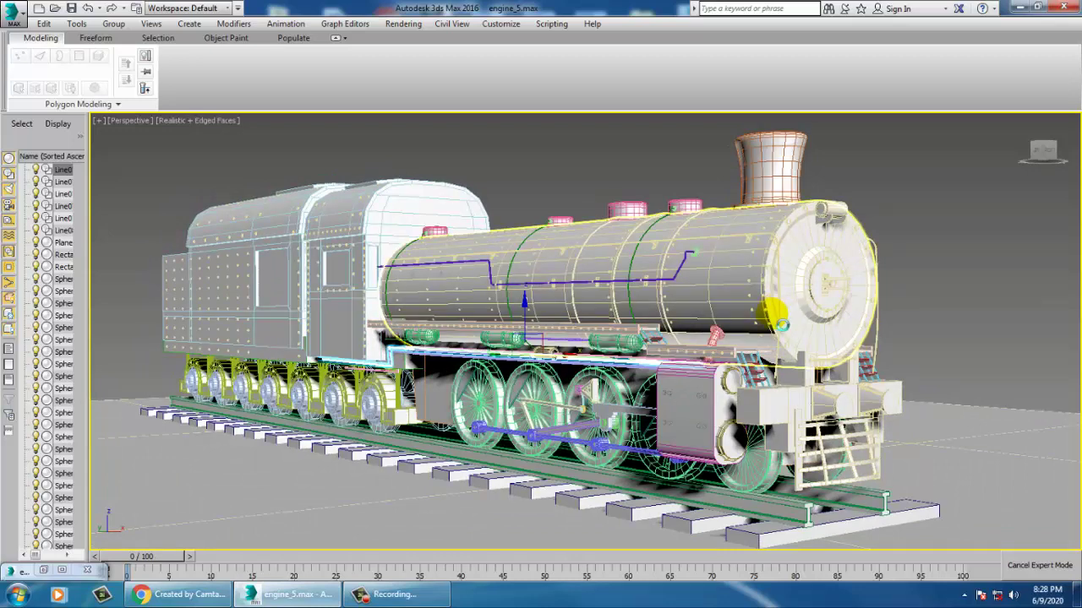